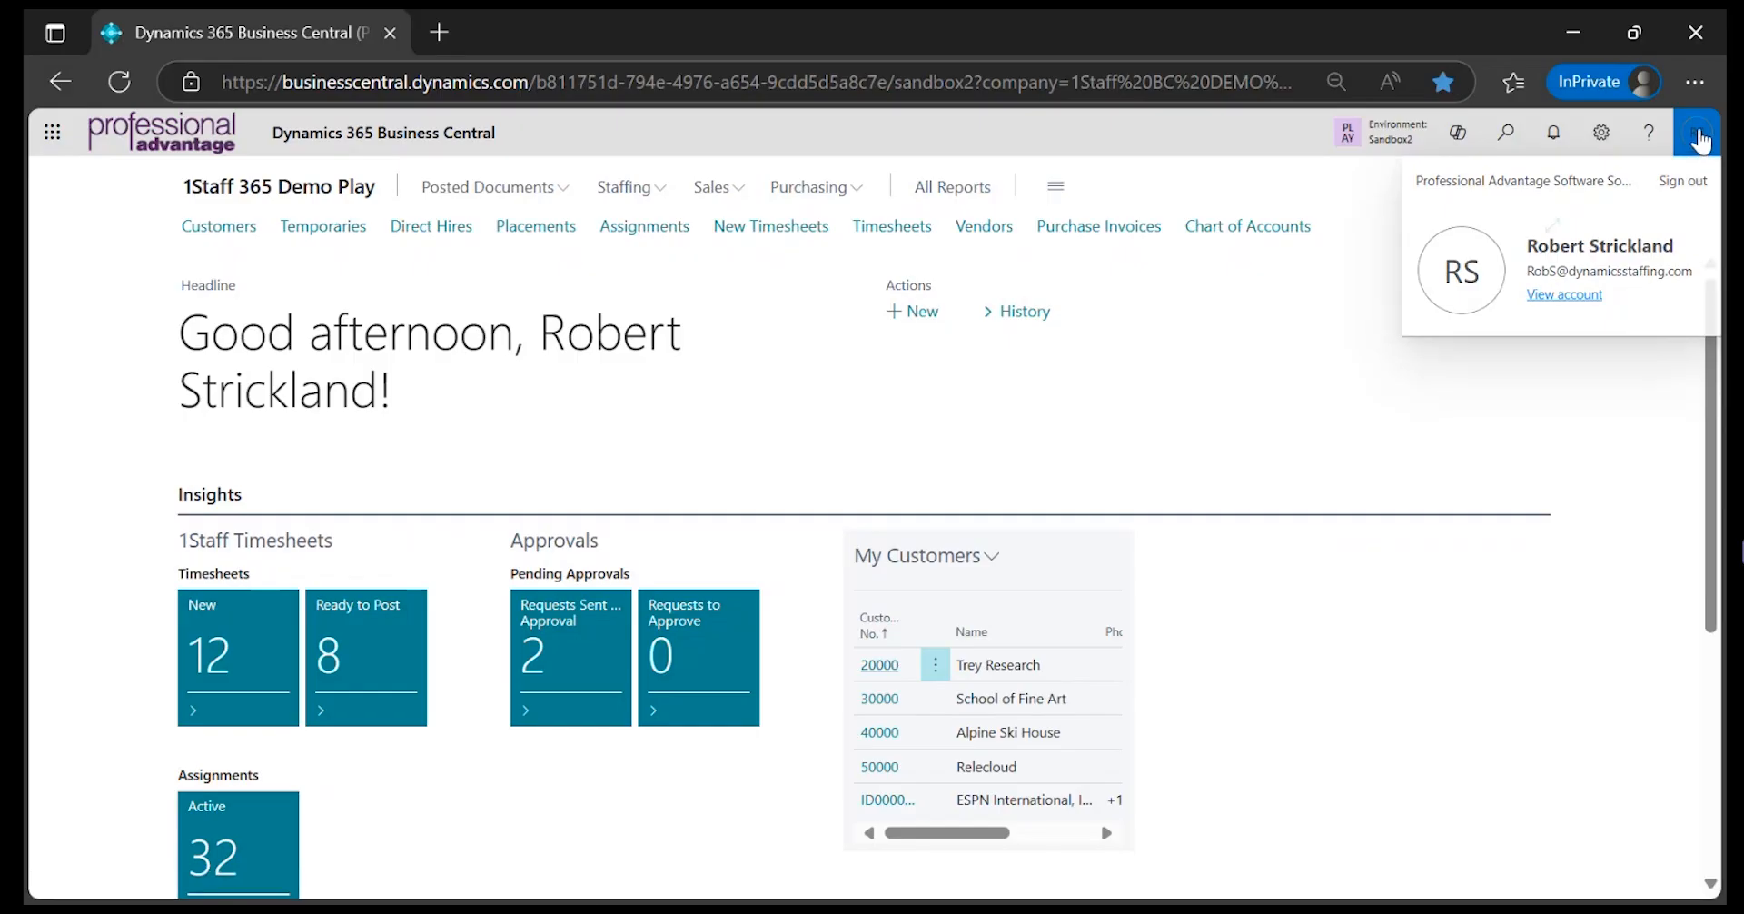
# Search for "gen jour", open the General Journals page and choose the Z_DEFAULT journal template
pyautogui.click(1700, 141)
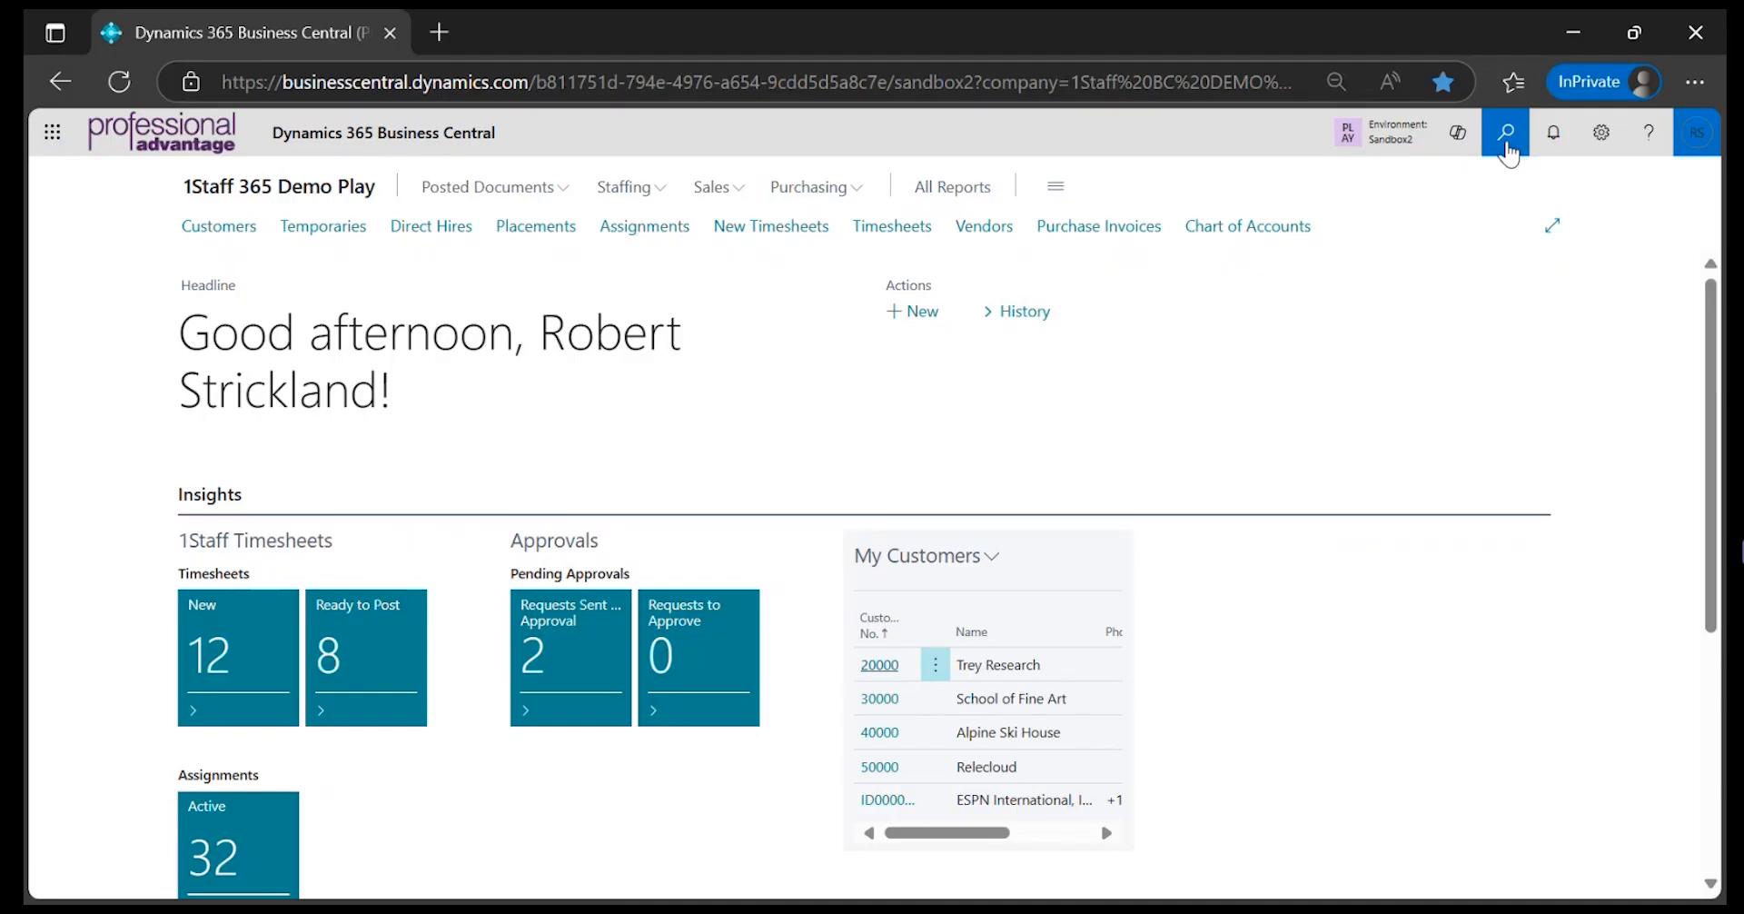
pyautogui.click(1506, 153)
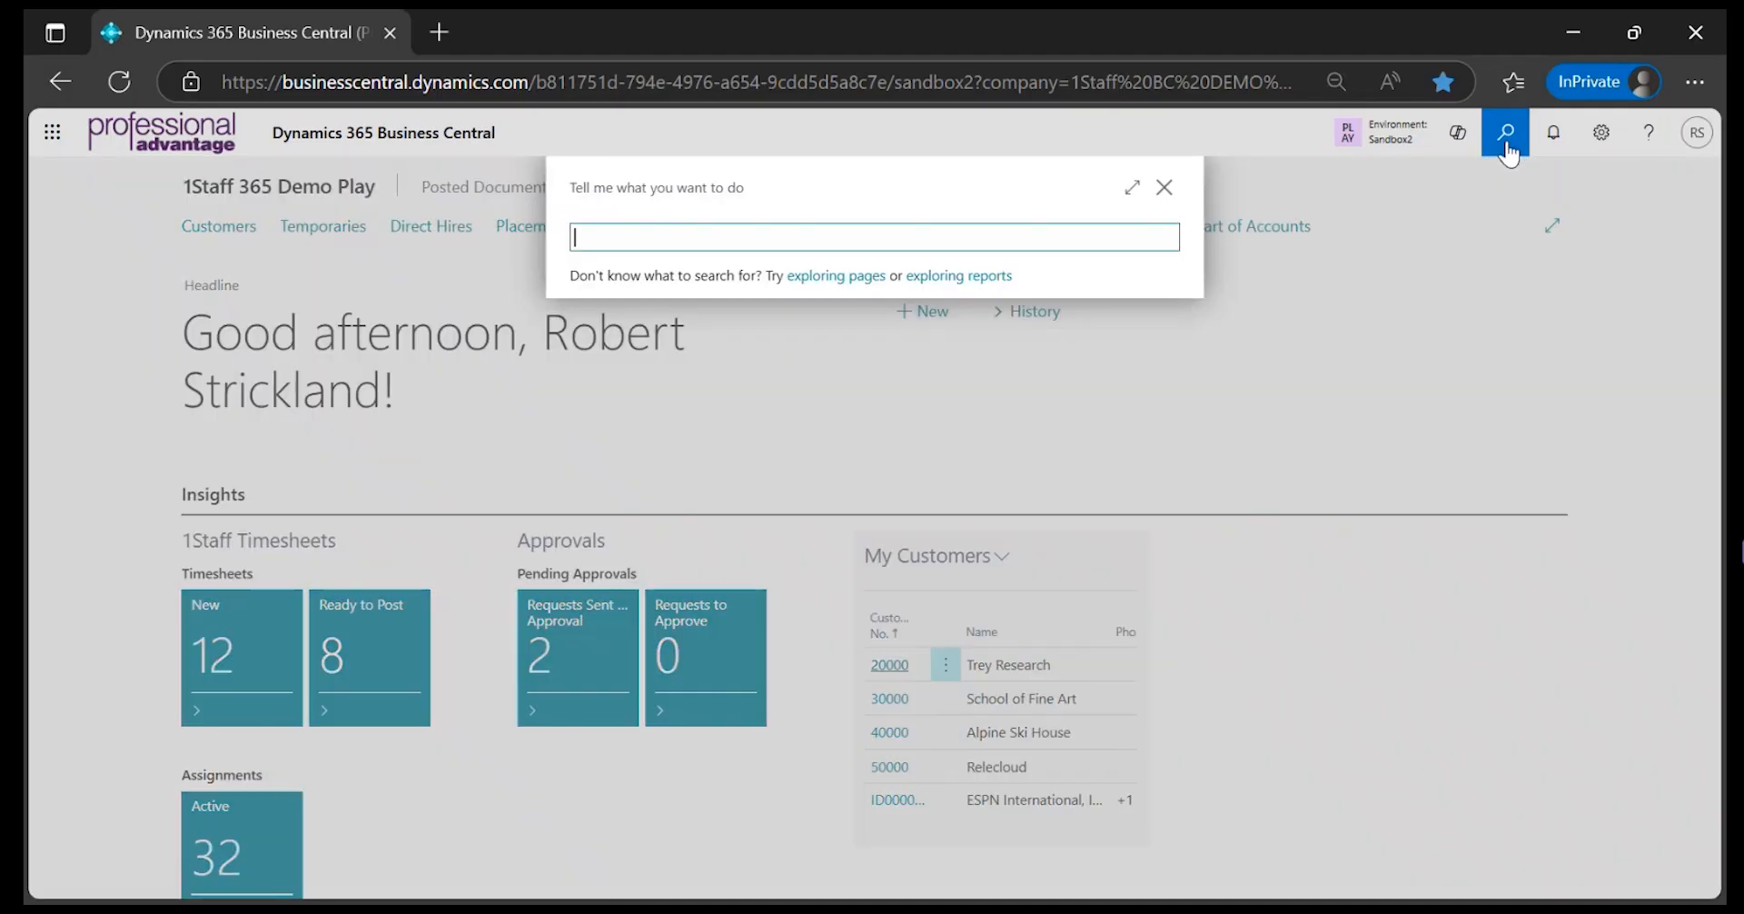
pyautogui.write('gen hjou')
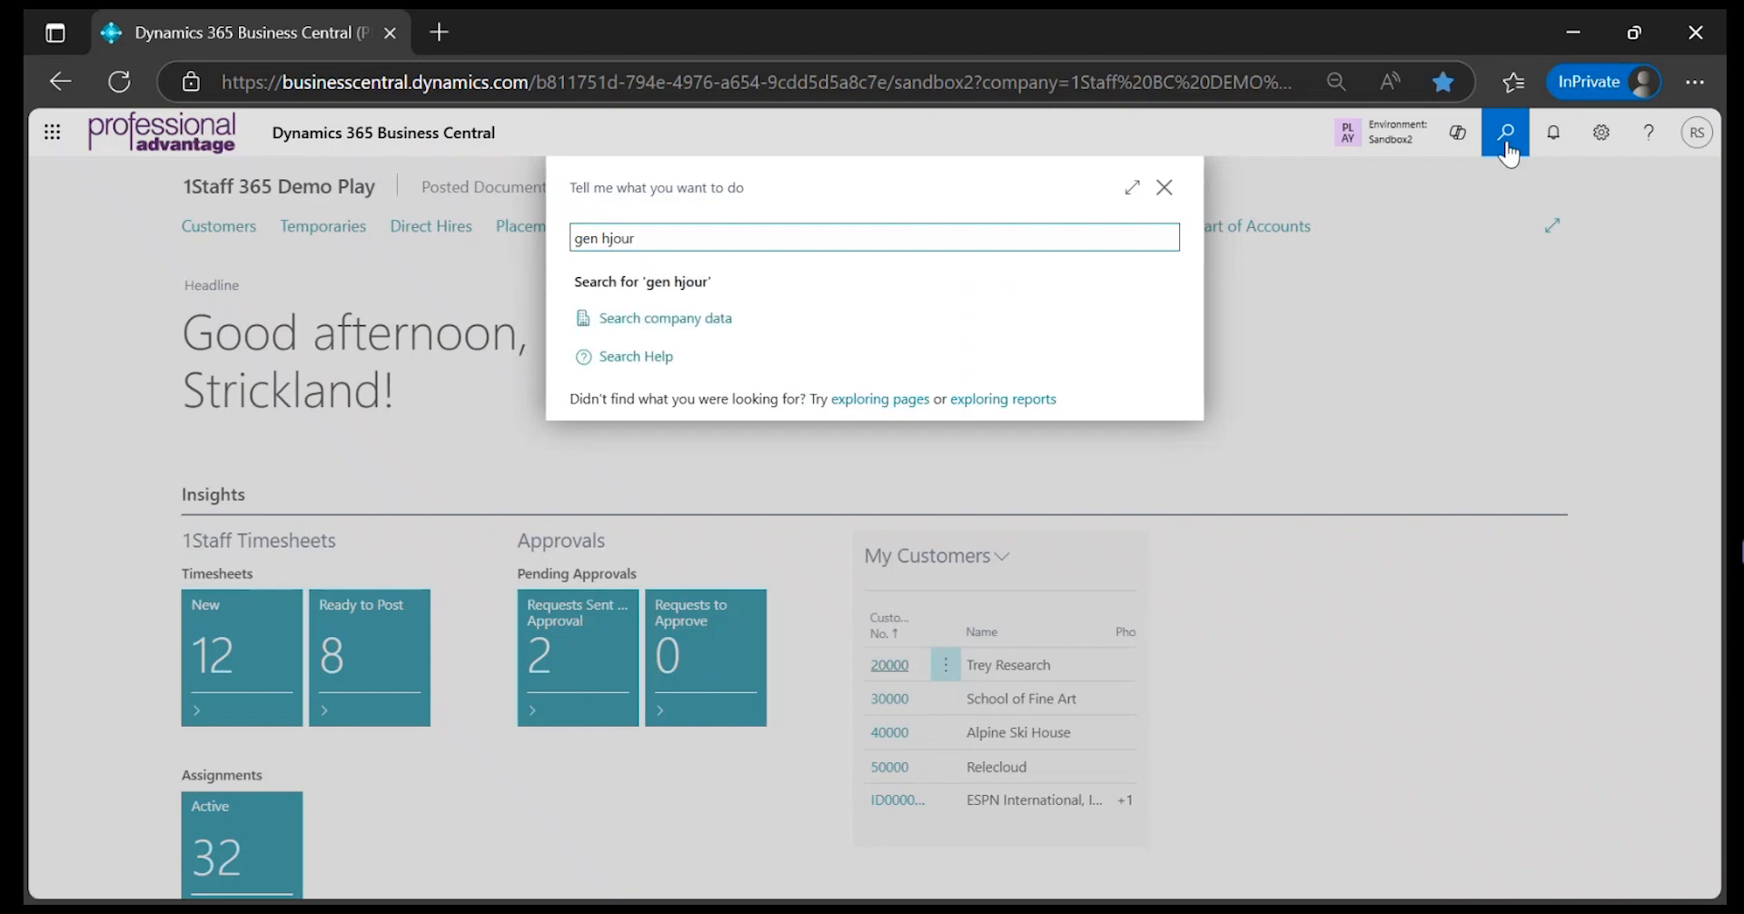
pyautogui.write('r')
pyautogui.press('Left')
pyautogui.press('Left')
pyautogui.press('Left')
pyautogui.press('Left')
pyautogui.press('BackSpace')
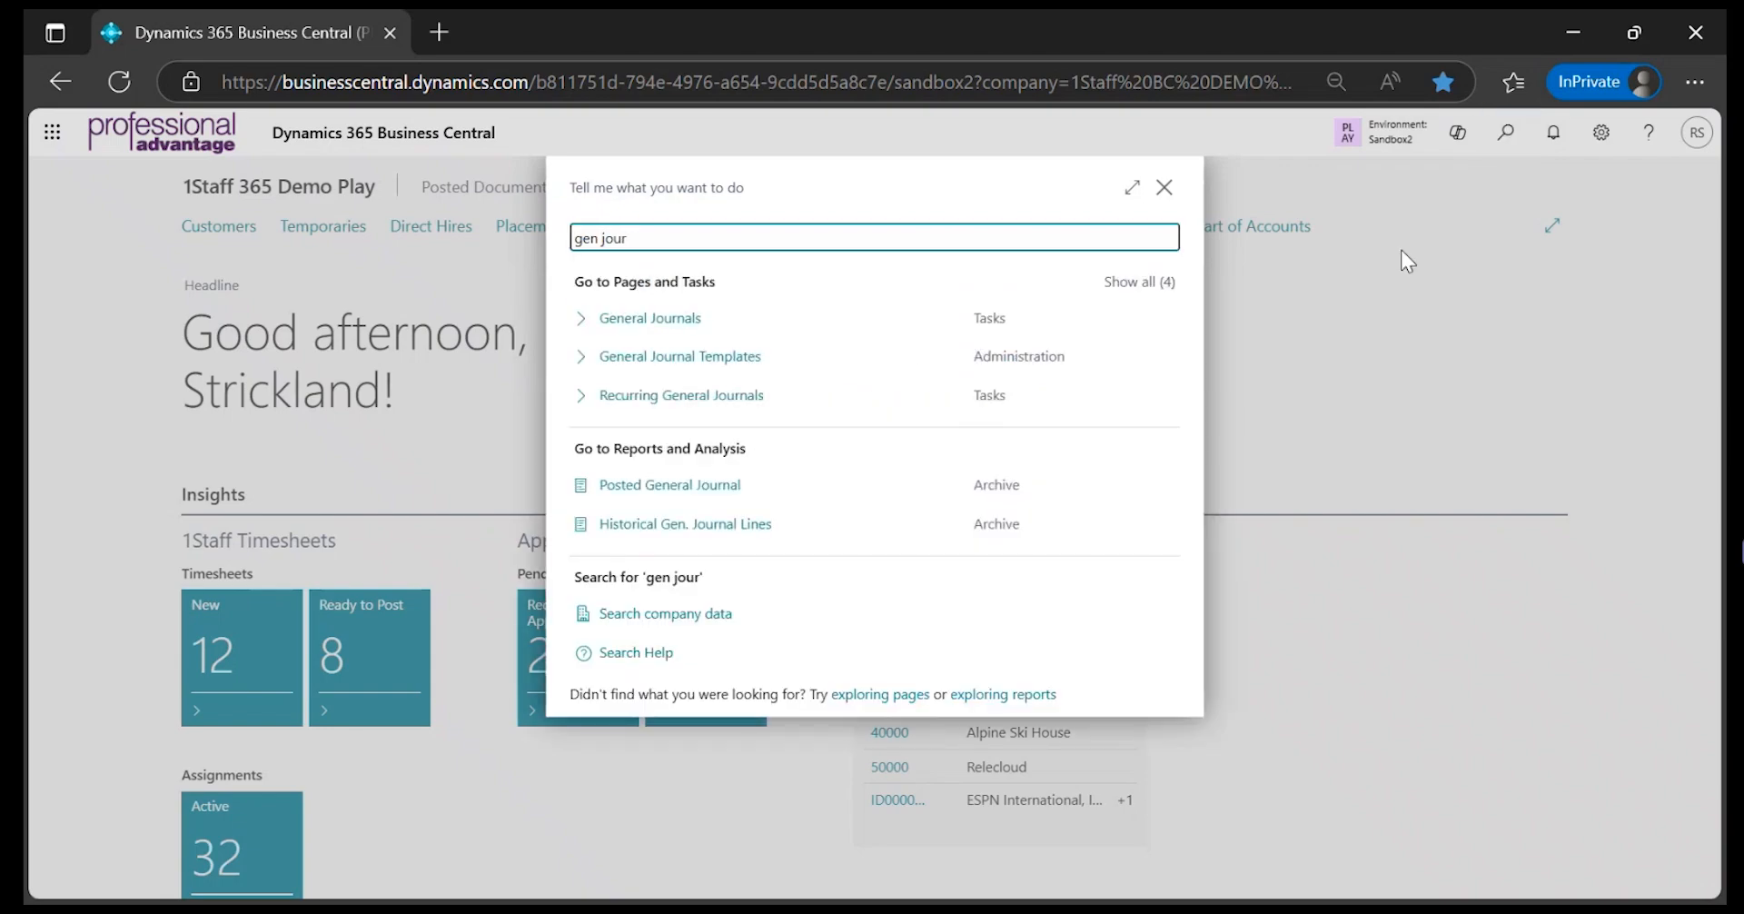
pyautogui.click(673, 321)
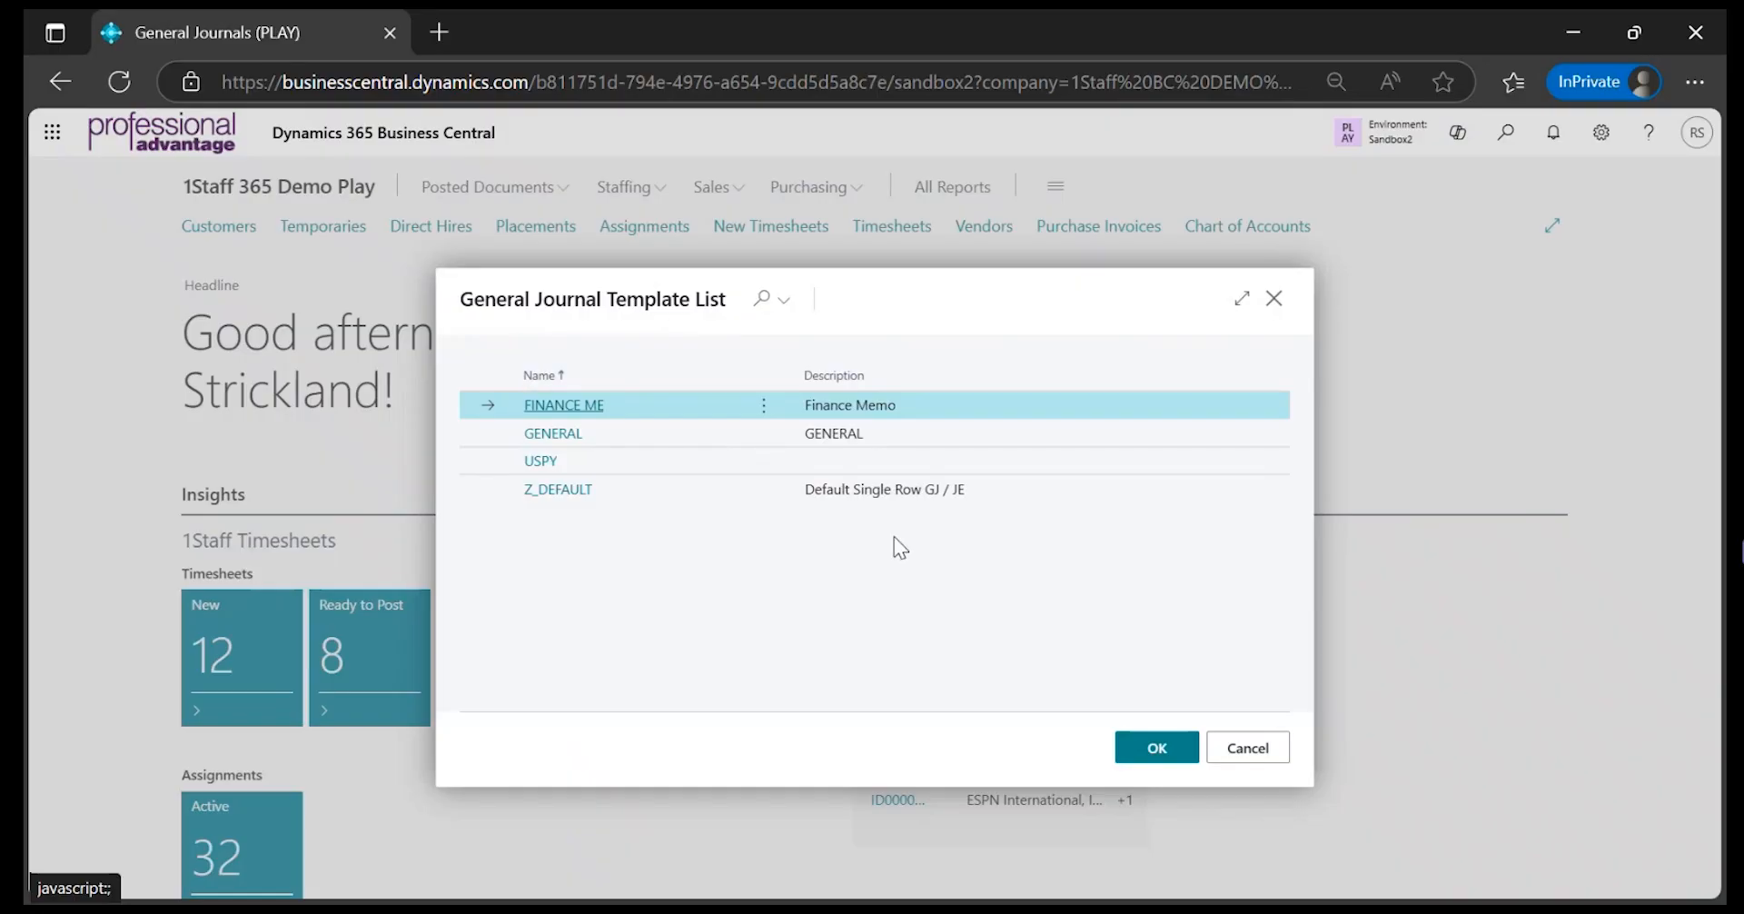
pyautogui.click(1037, 497)
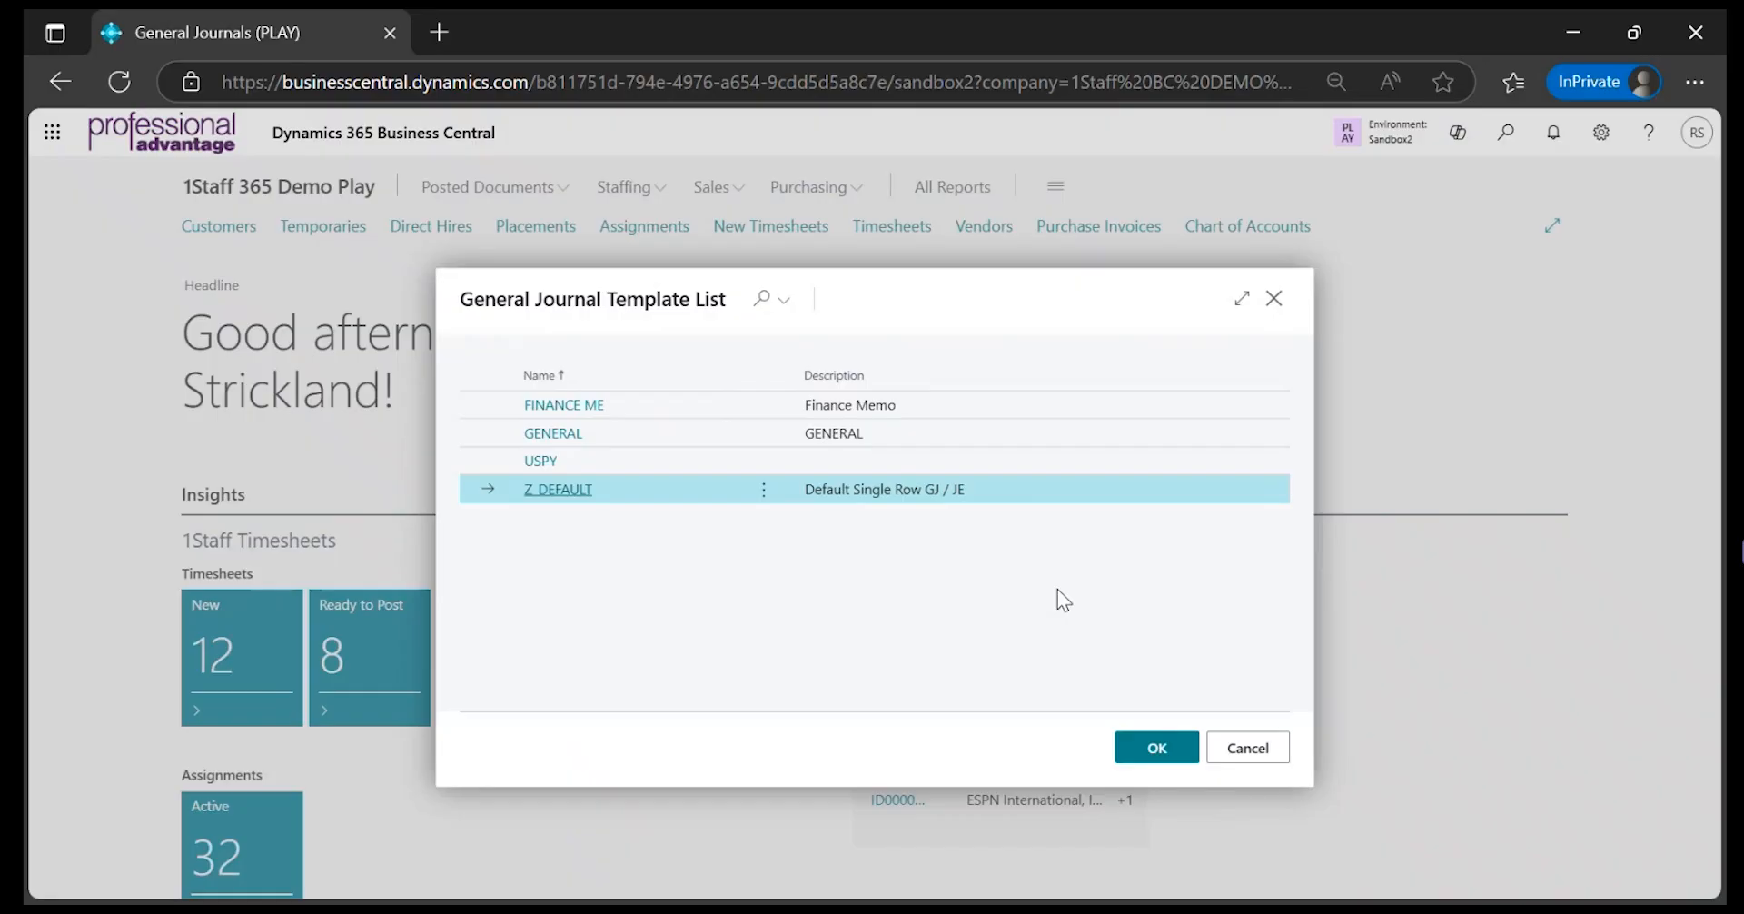
pyautogui.click(1156, 747)
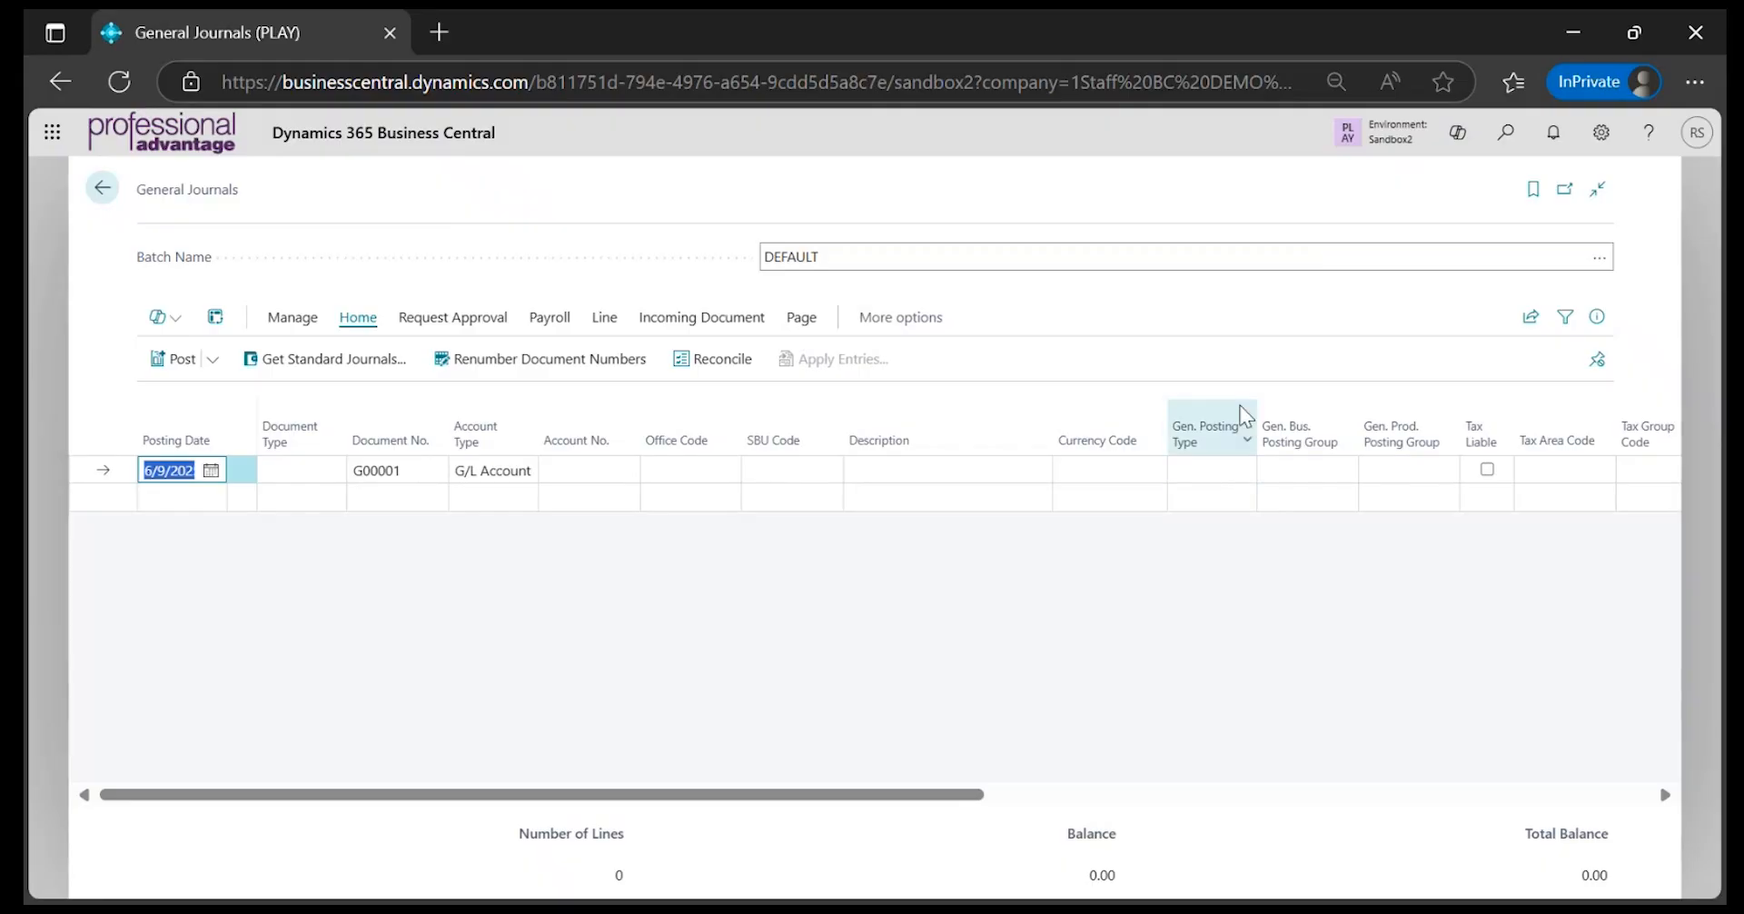
pyautogui.click(136, 186)
pyautogui.moveTo(132, 189); pyautogui.dragTo(240, 207)
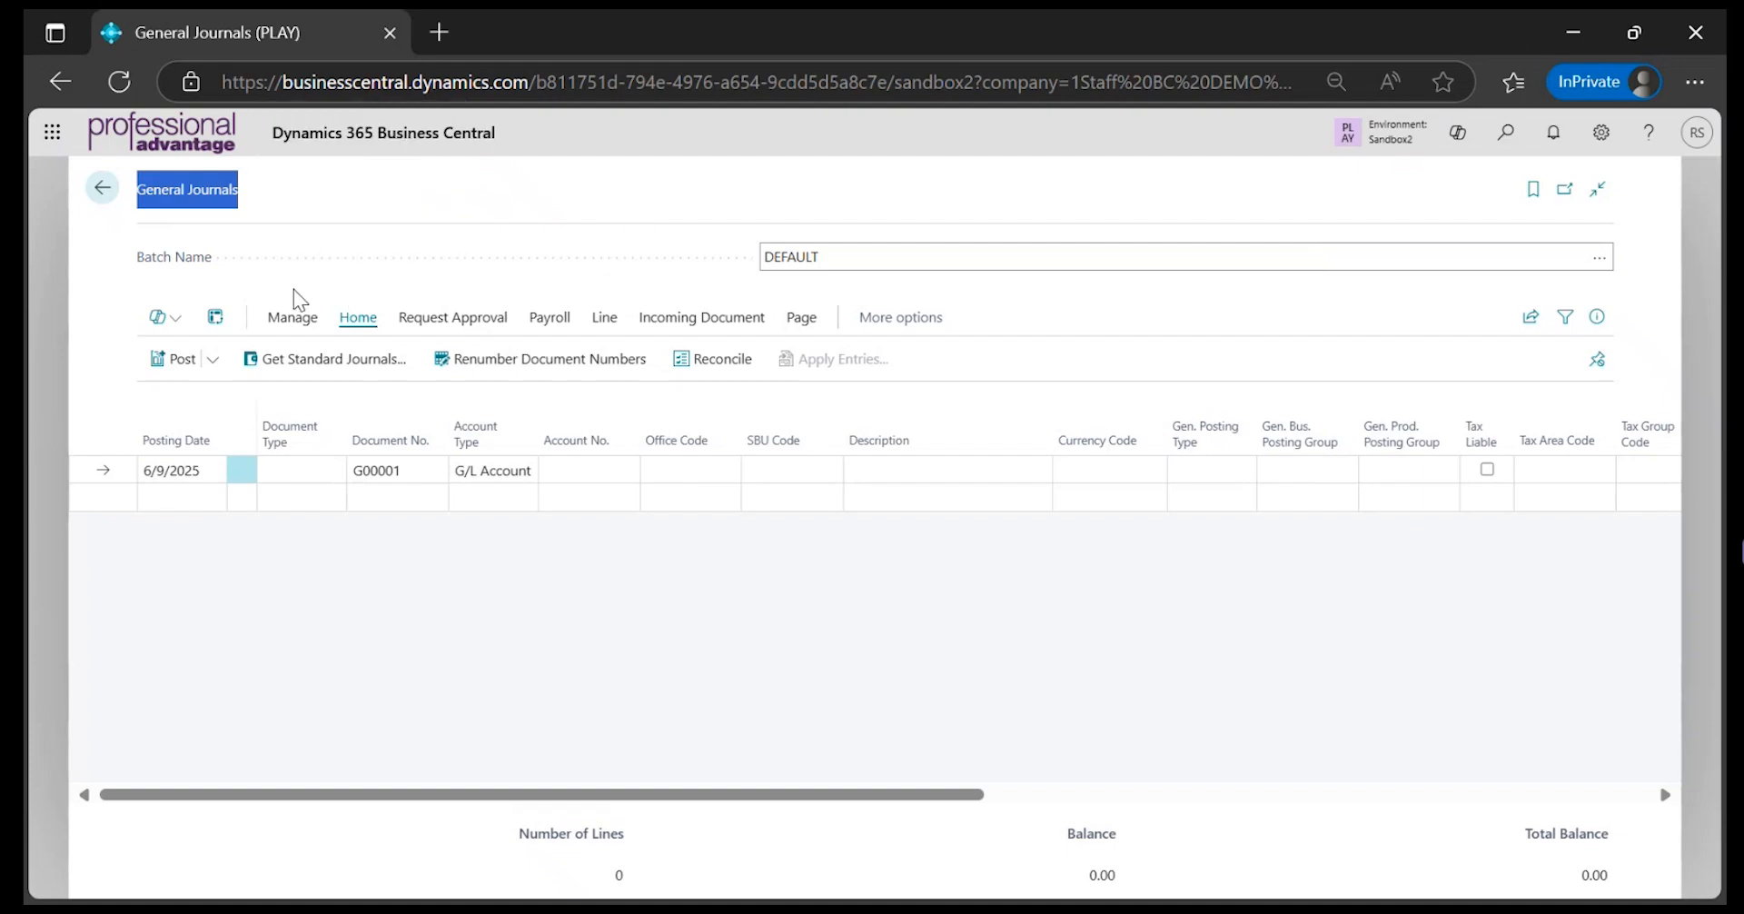
pyautogui.click(299, 323)
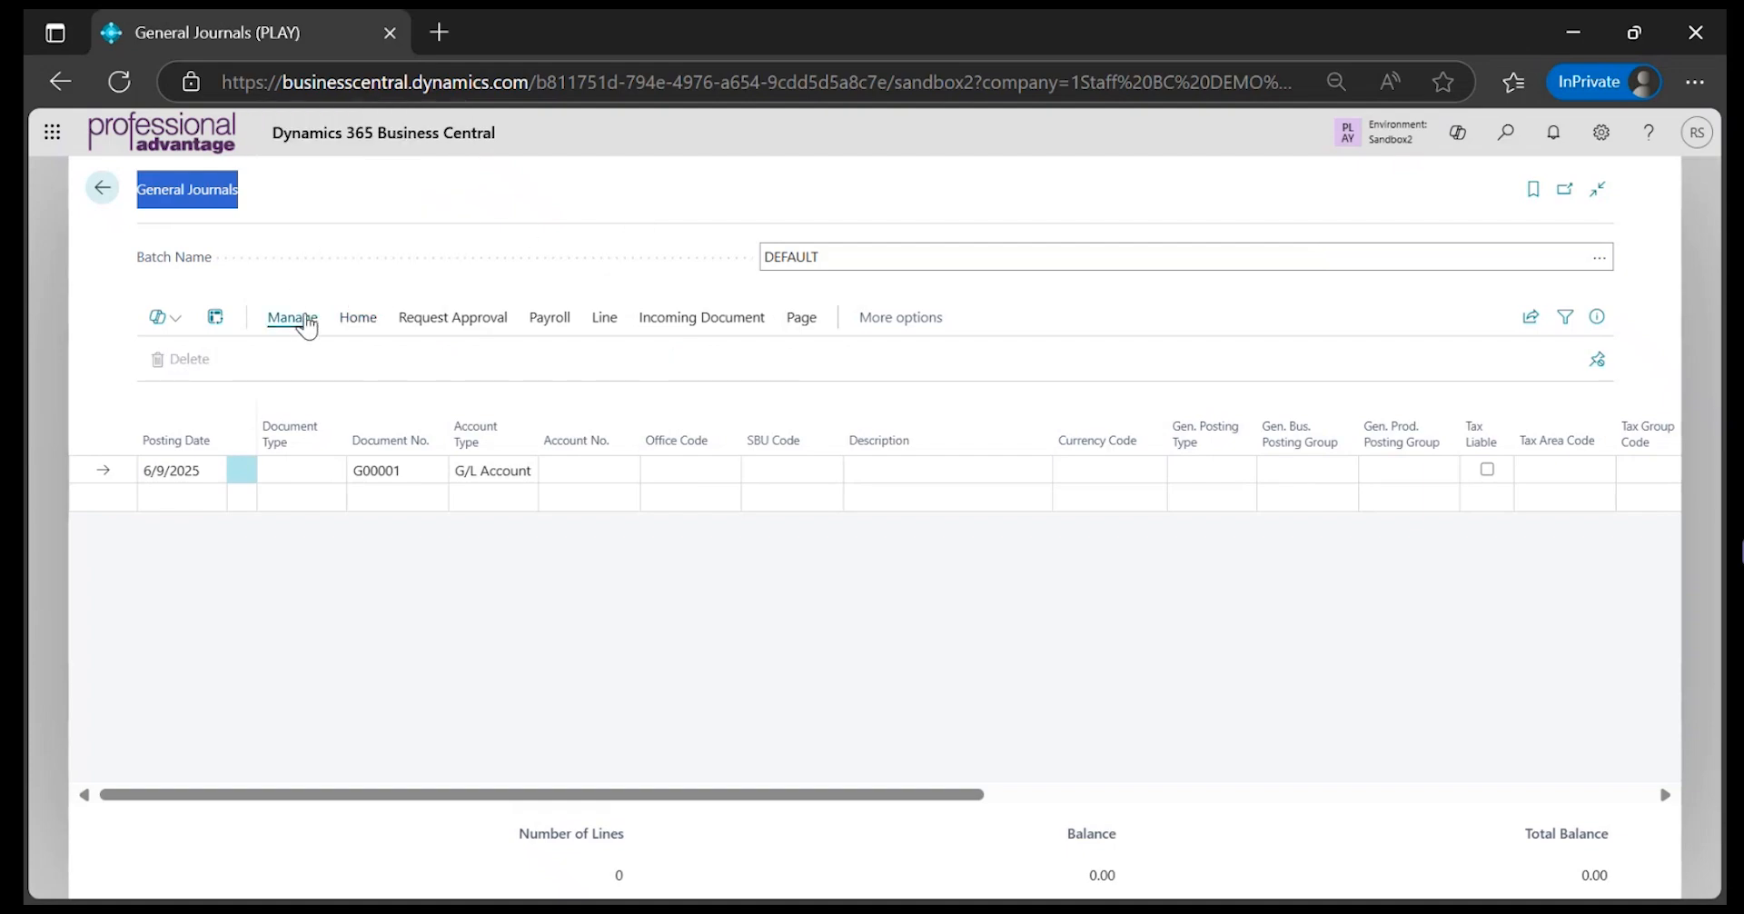
pyautogui.click(349, 308)
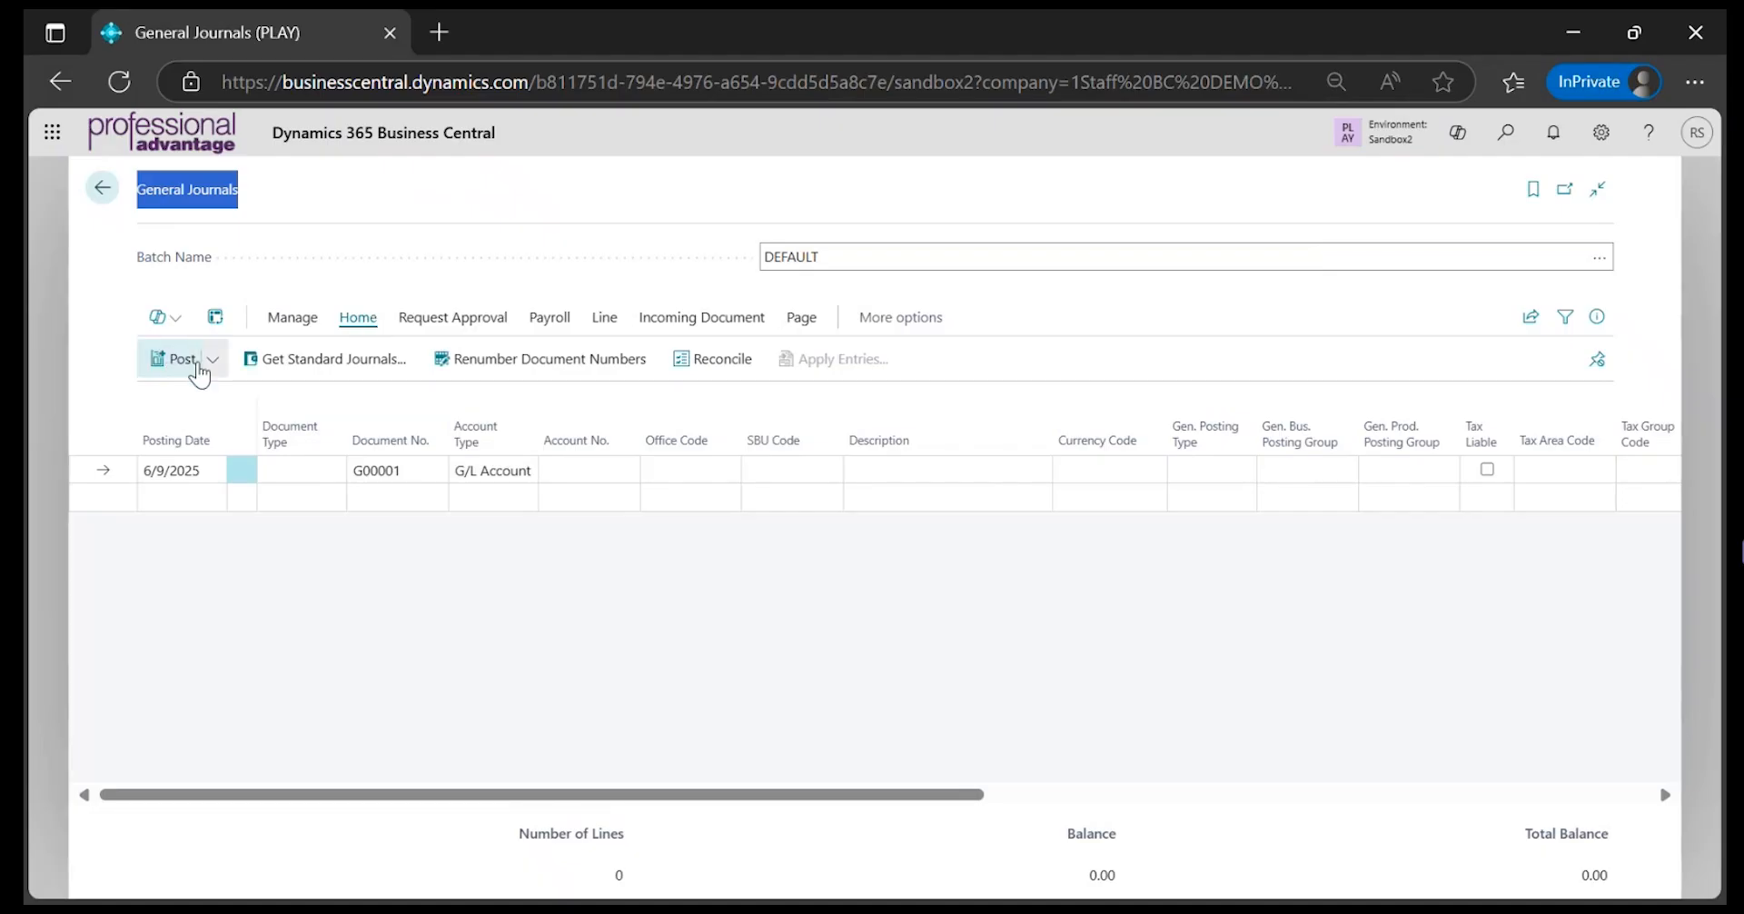
pyautogui.click(218, 363)
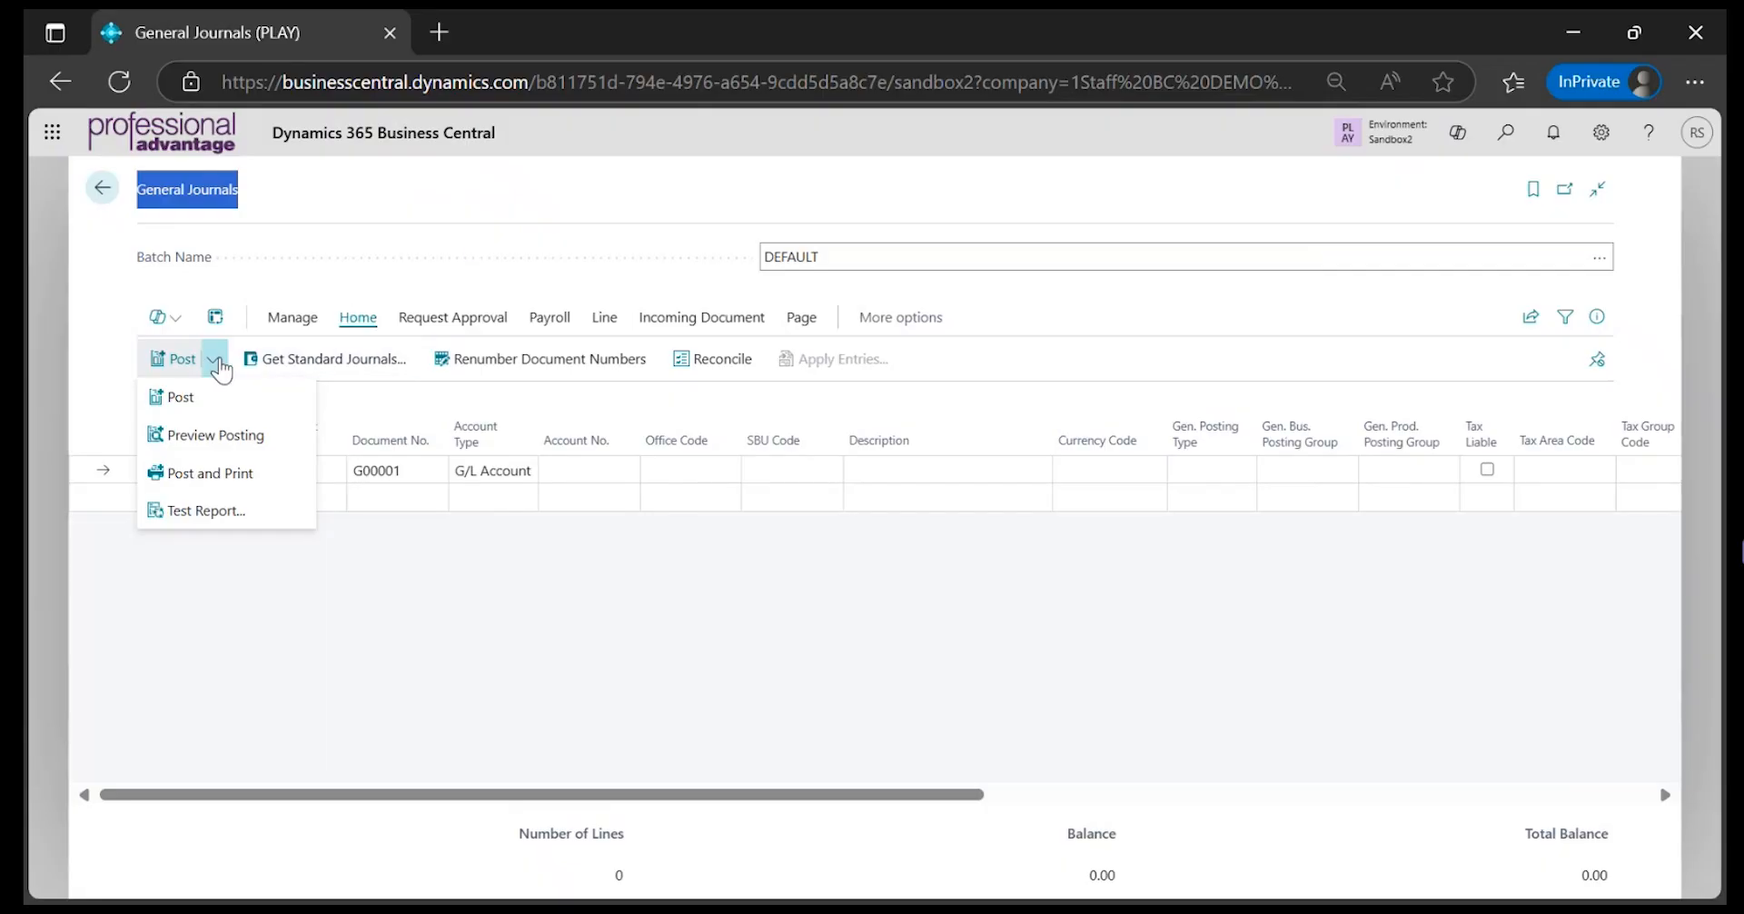
pyautogui.click(351, 287)
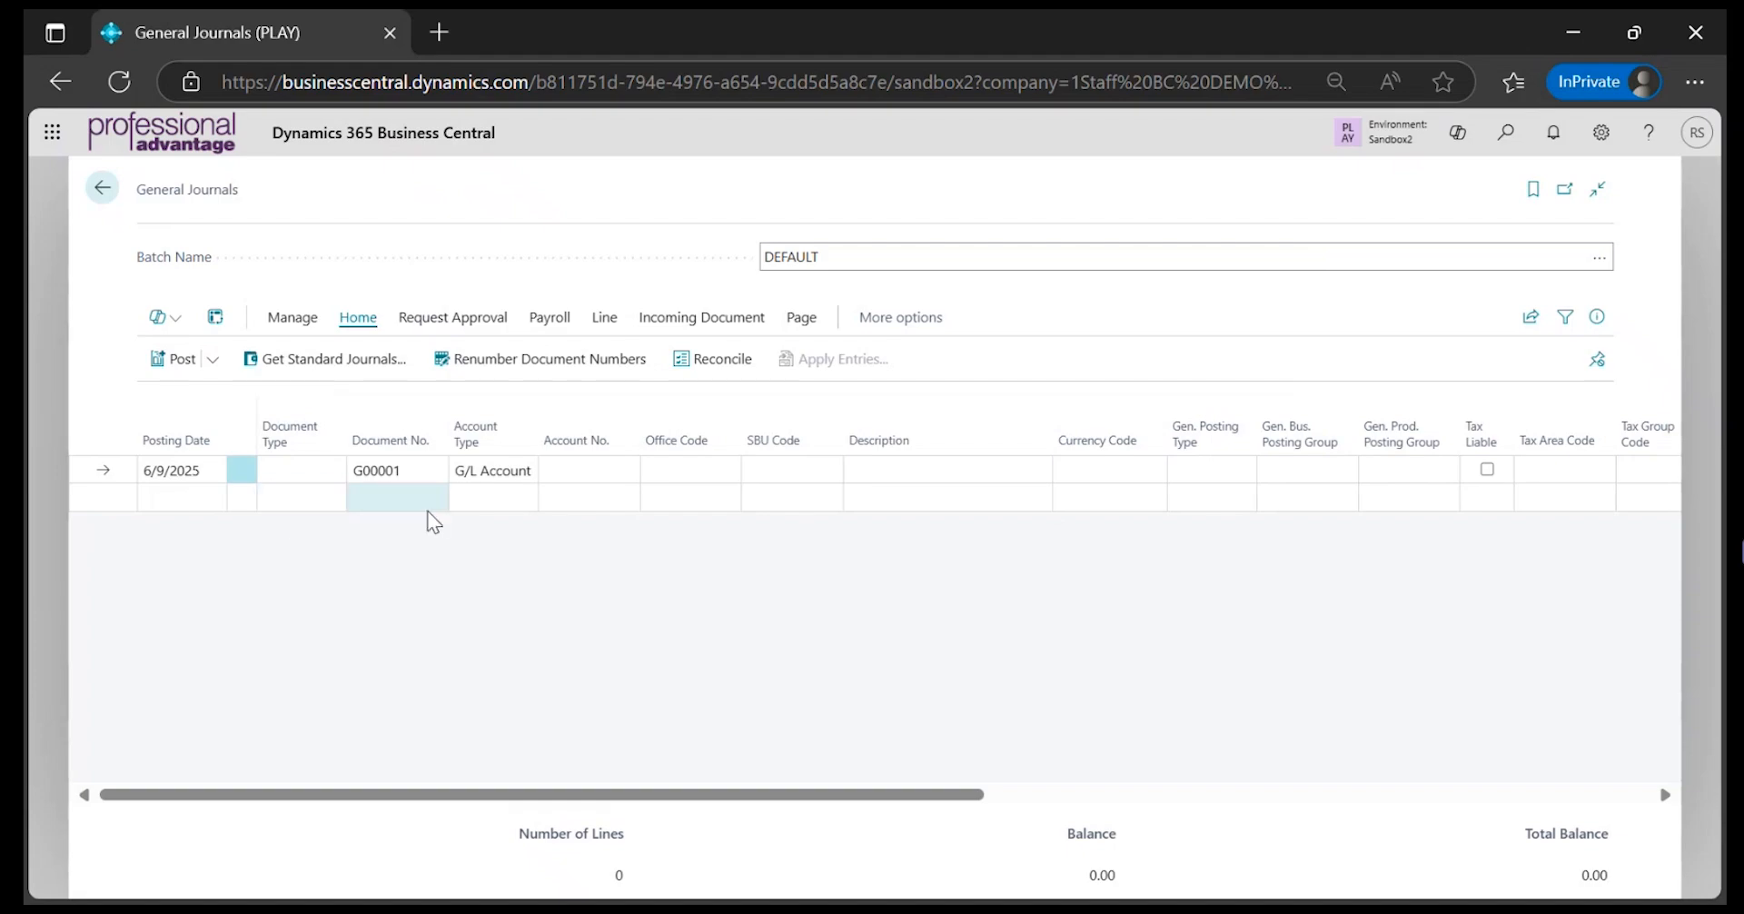
# Set the first journal line's account number to 1100, Cash at Bank
pyautogui.click(626, 476)
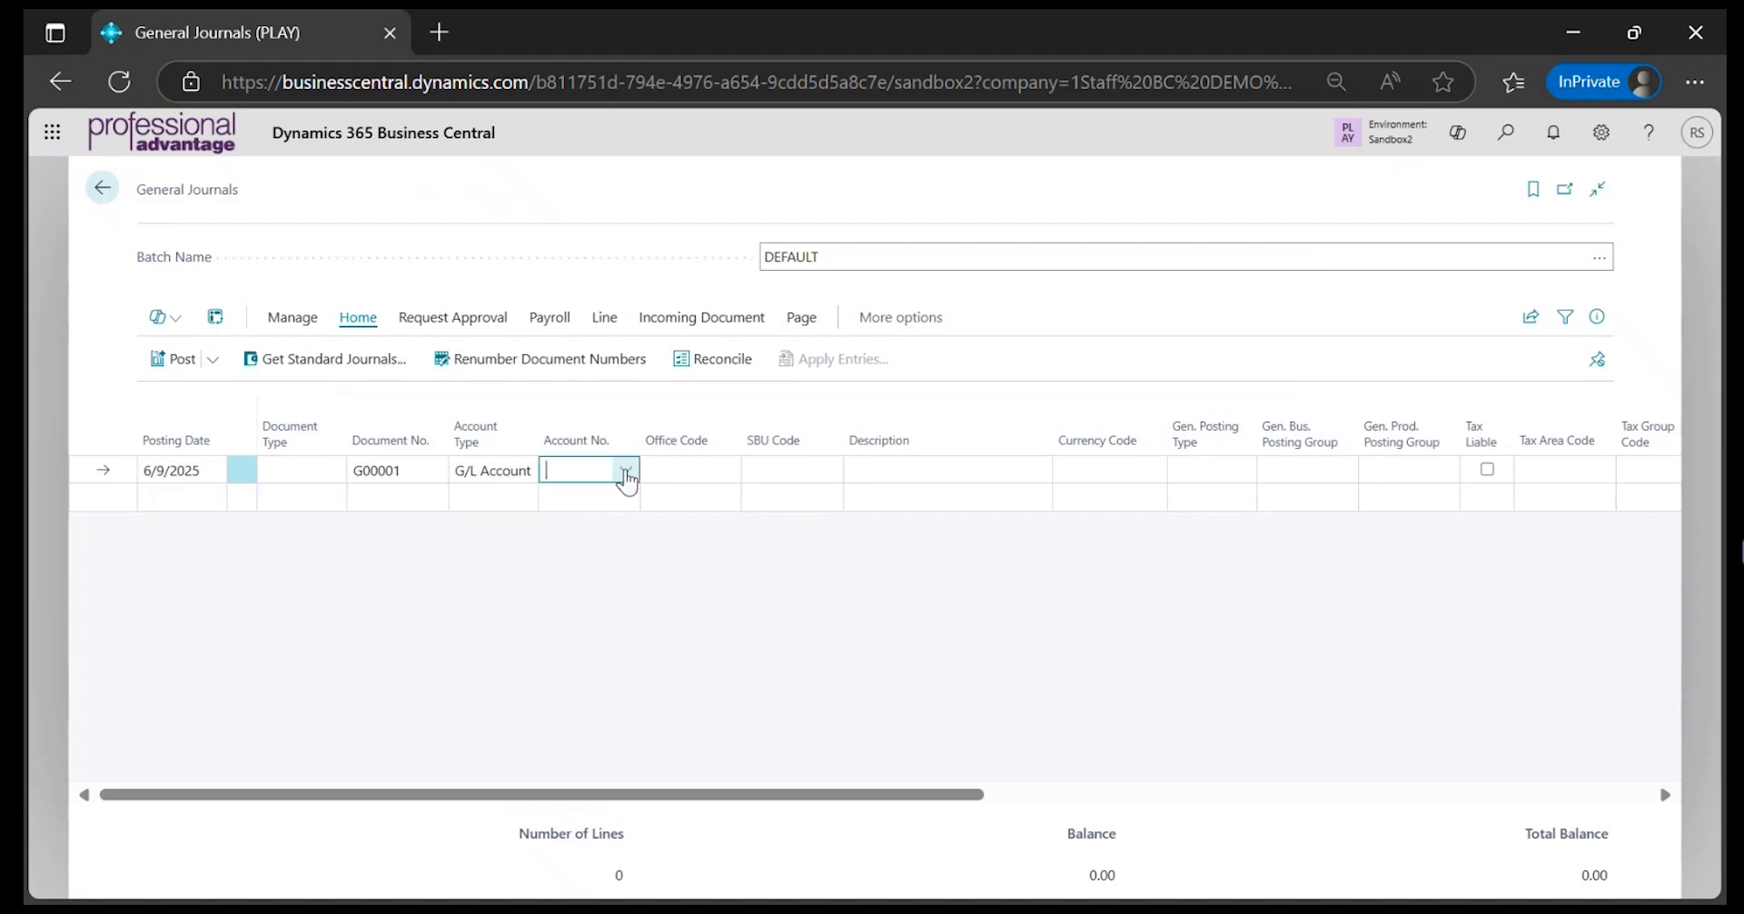
pyautogui.click(625, 476)
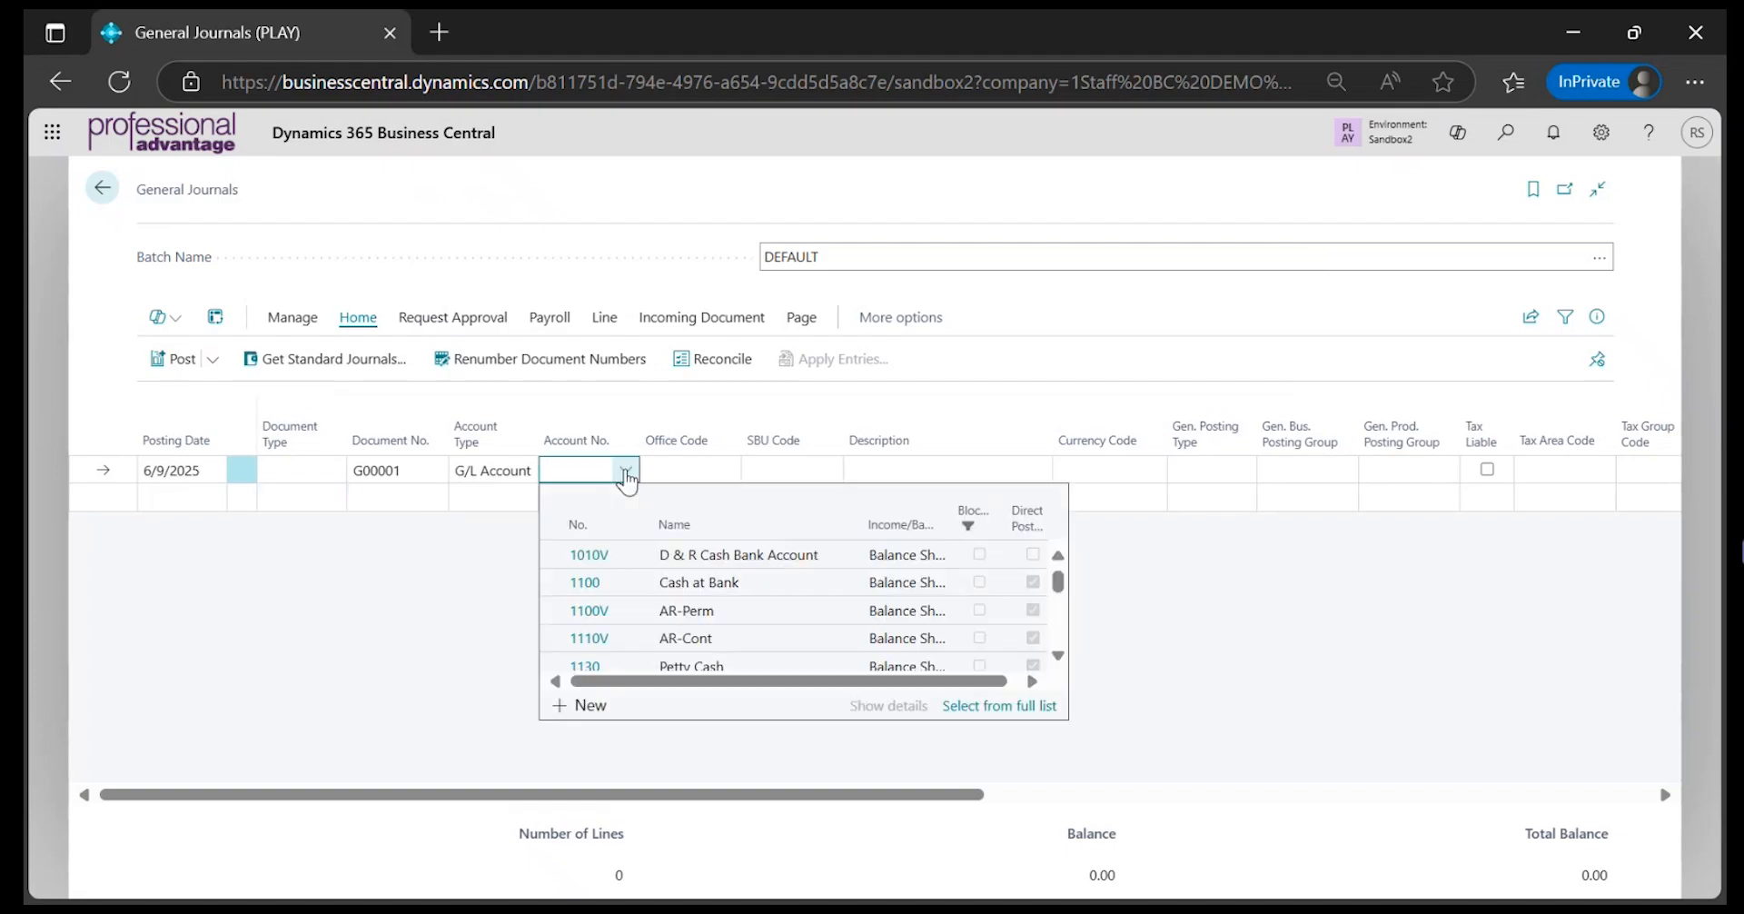
pyautogui.click(599, 585)
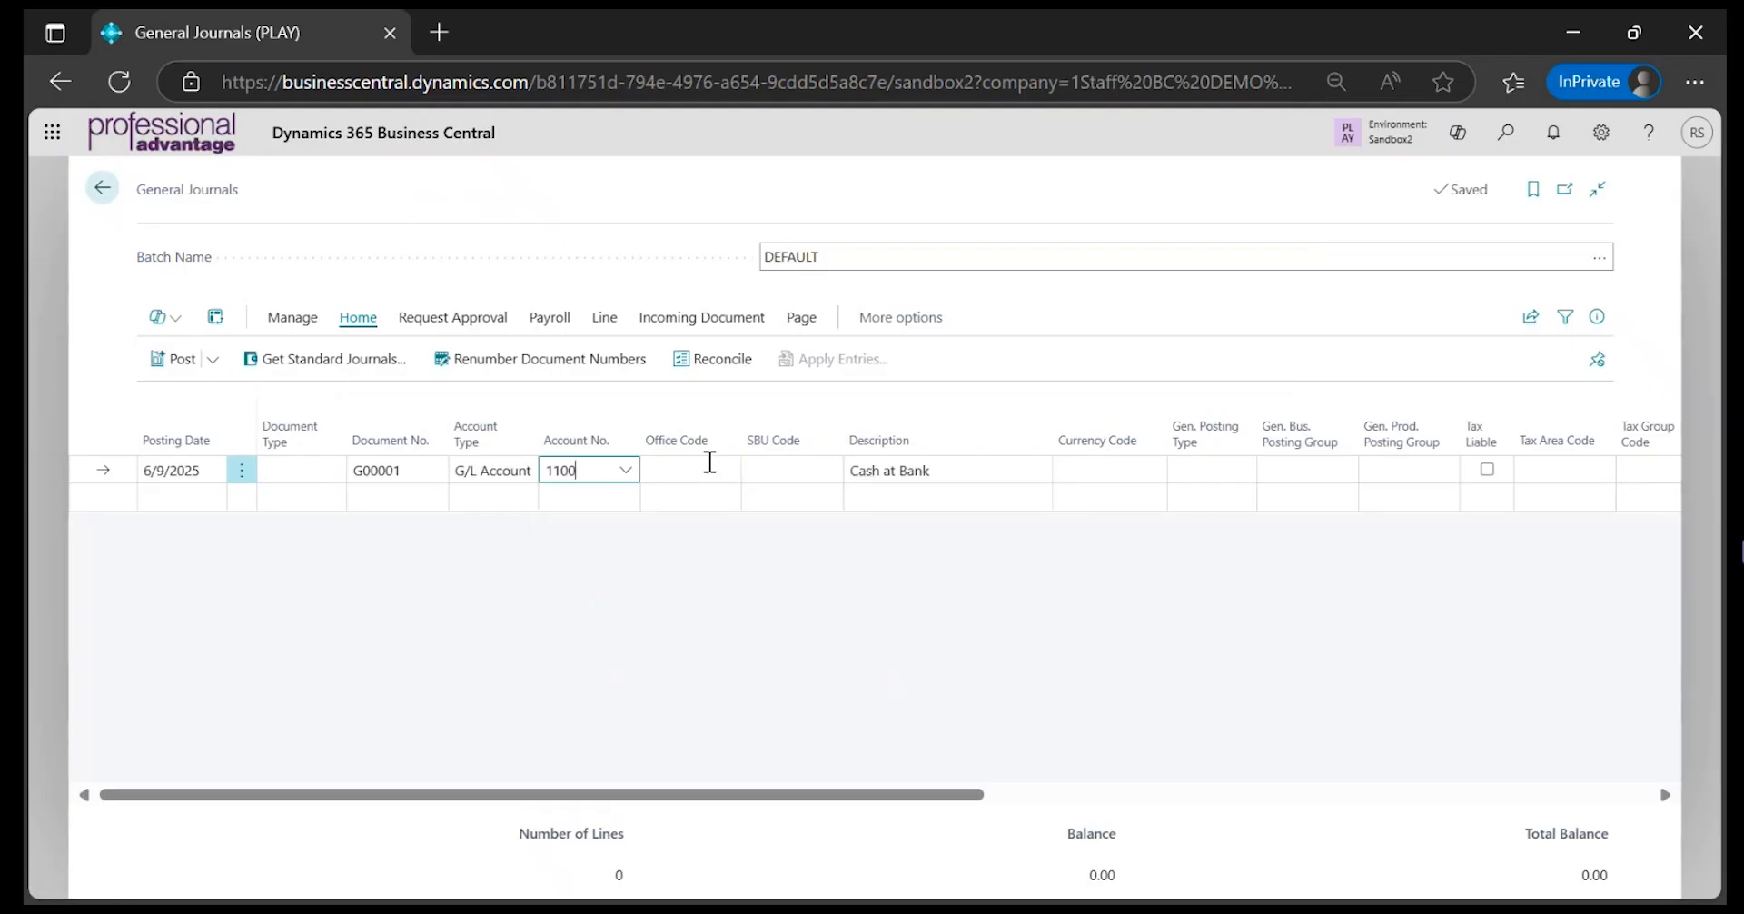
# Set the journal line's office code to 000 (Corporate) and its SBU code to 07 (Government)
pyautogui.click(722, 469)
pyautogui.click(725, 470)
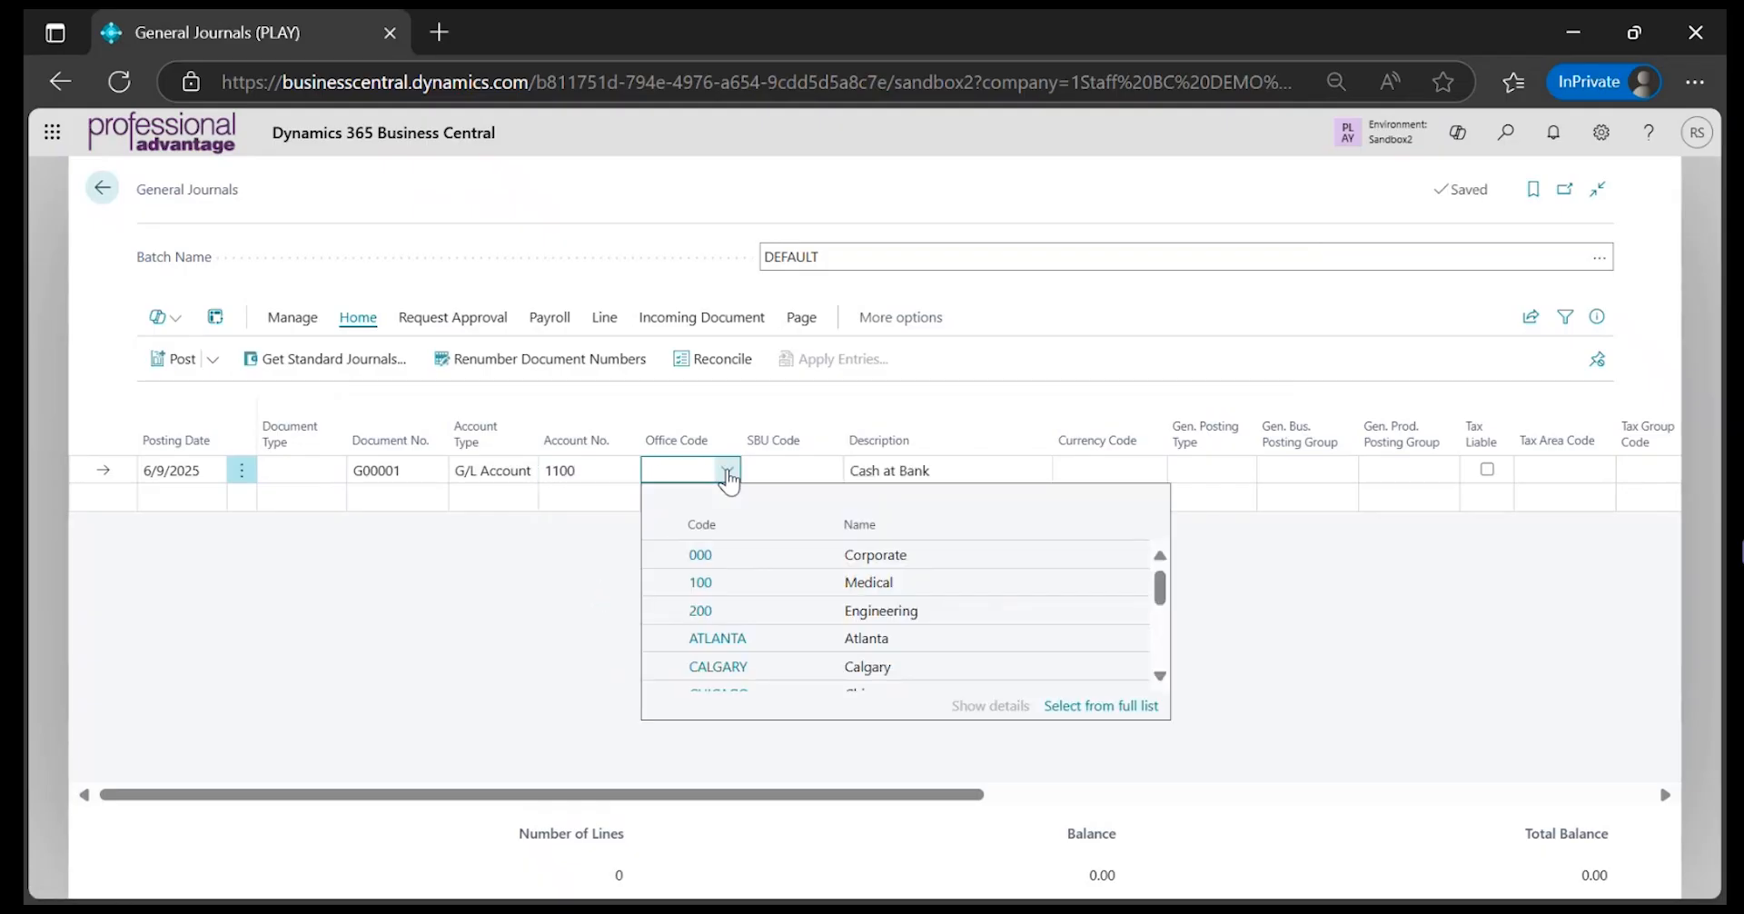
pyautogui.click(701, 555)
pyautogui.click(808, 467)
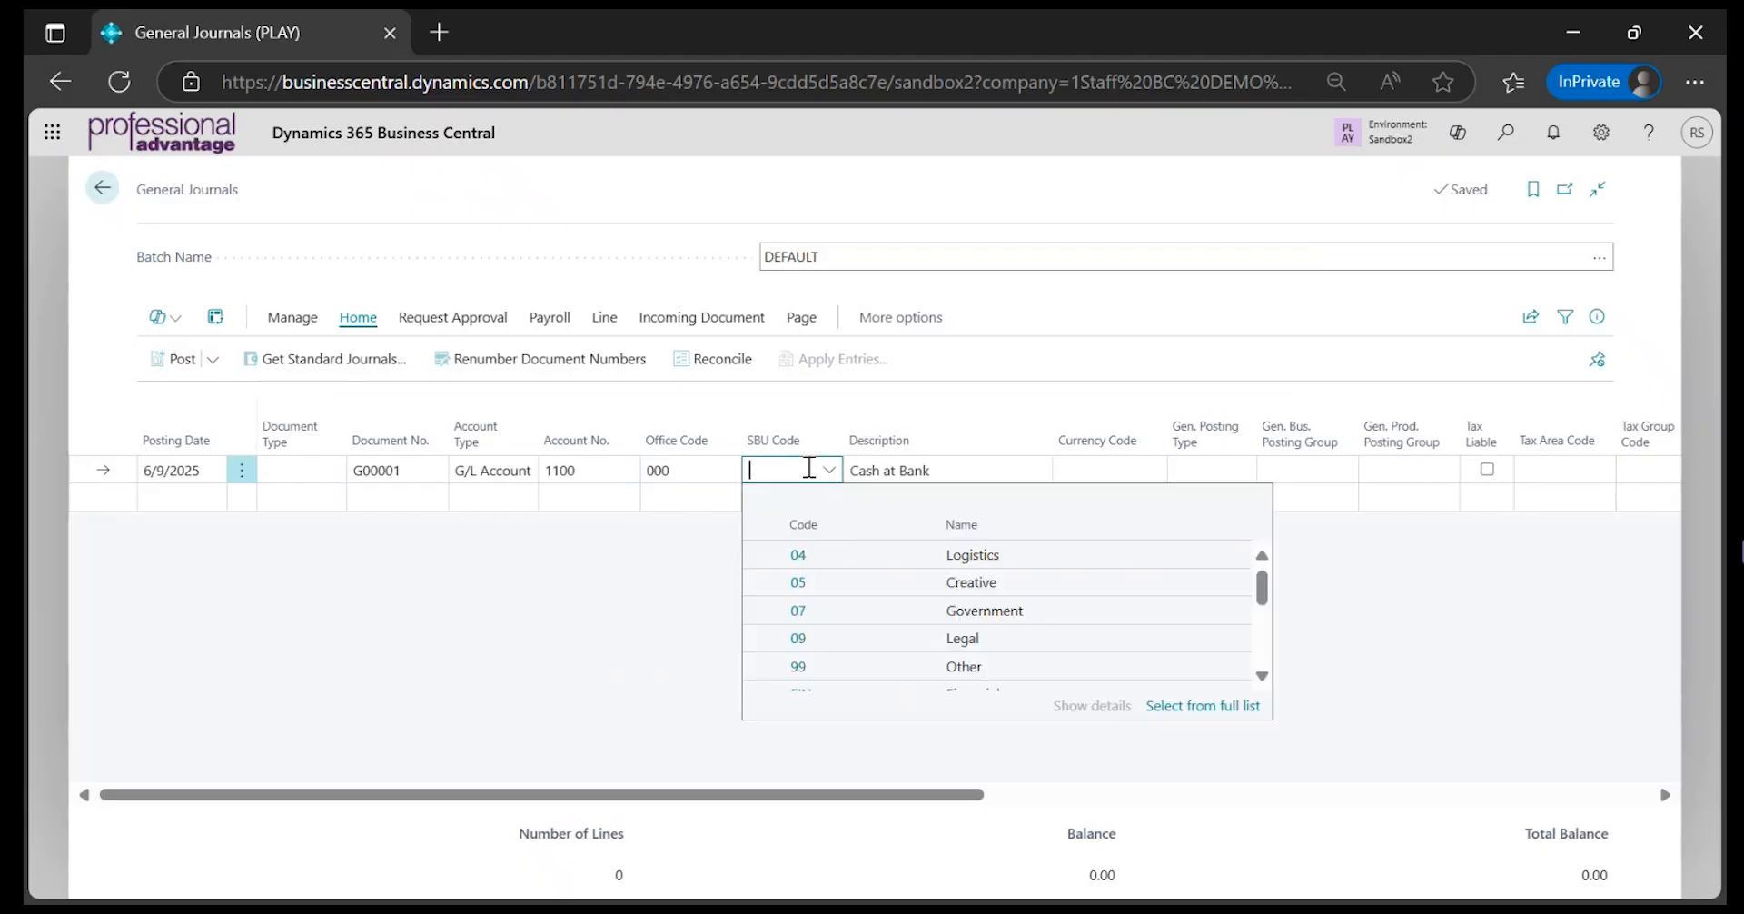
pyautogui.click(800, 616)
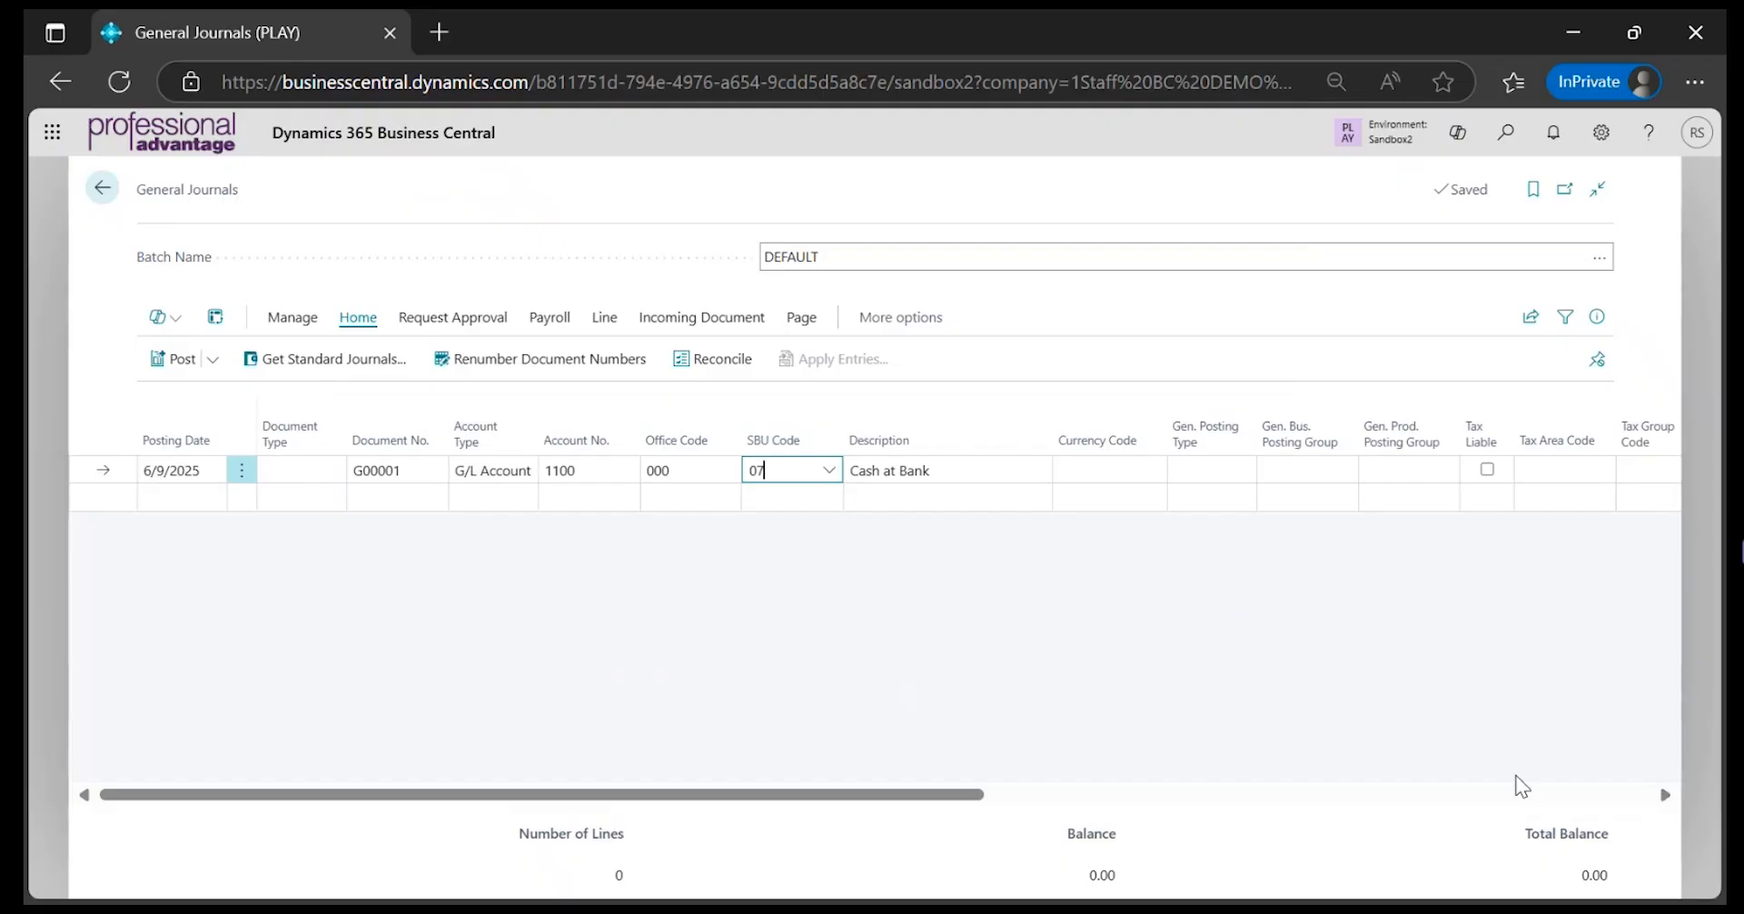
# Set the line's balancing account number to 1130, Petty Cash, and enter an amount of 99.99
pyautogui.click(1665, 794)
pyautogui.moveTo(1665, 794); pyautogui.dragTo(1665, 794)
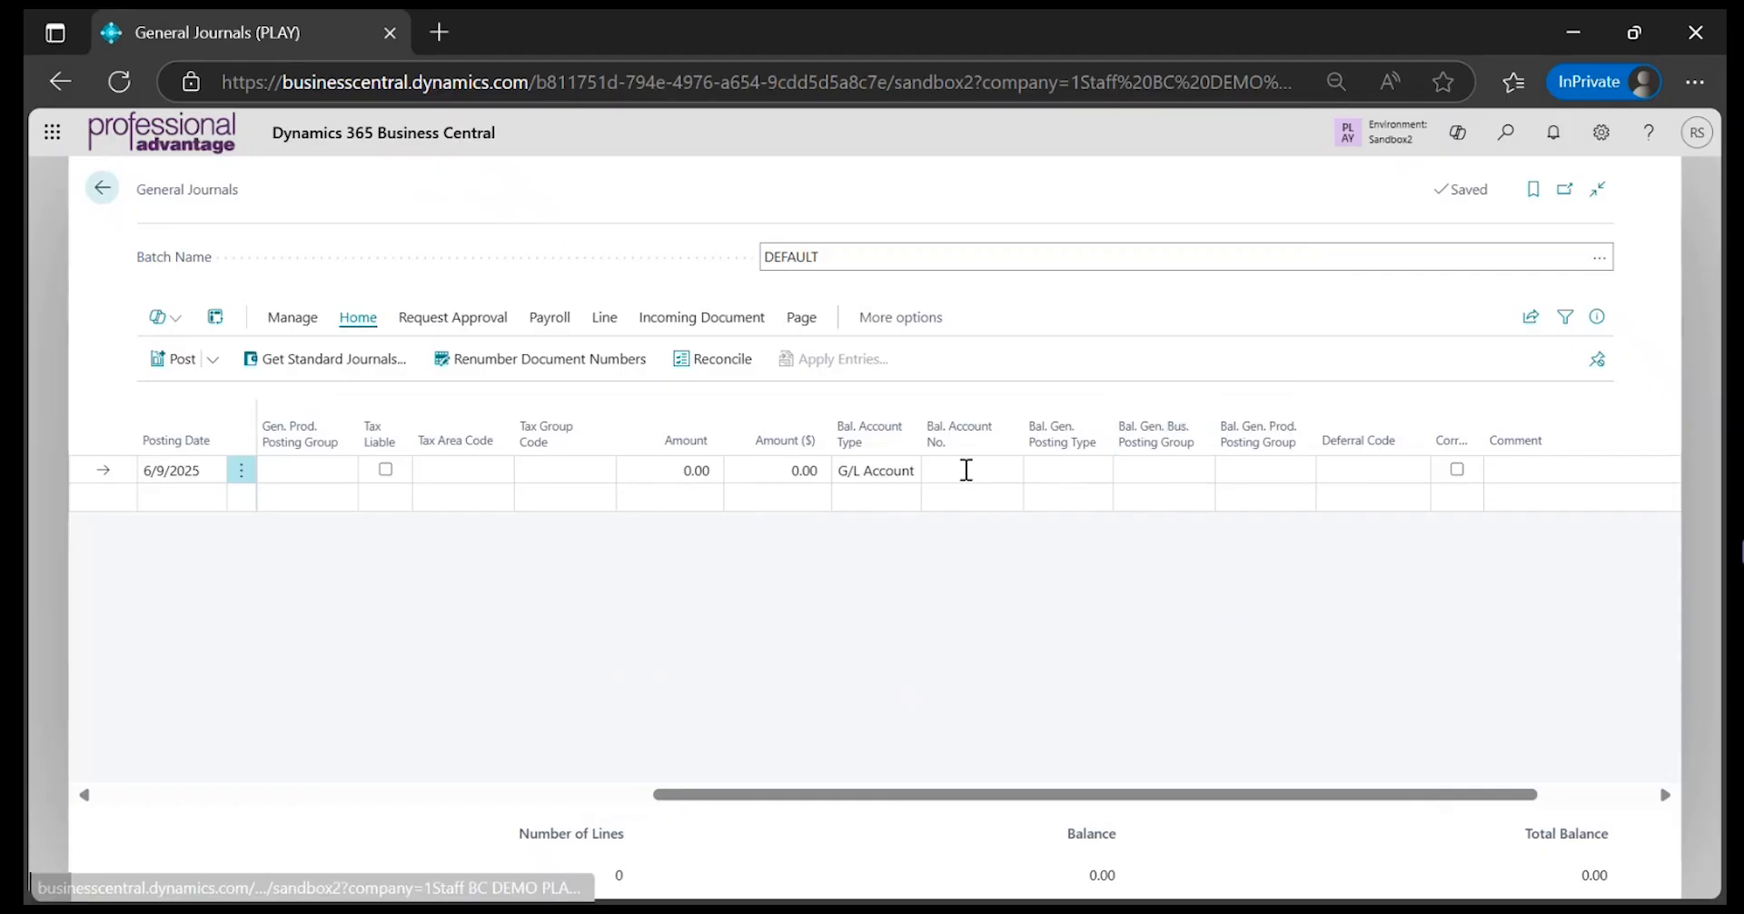
pyautogui.click(1004, 470)
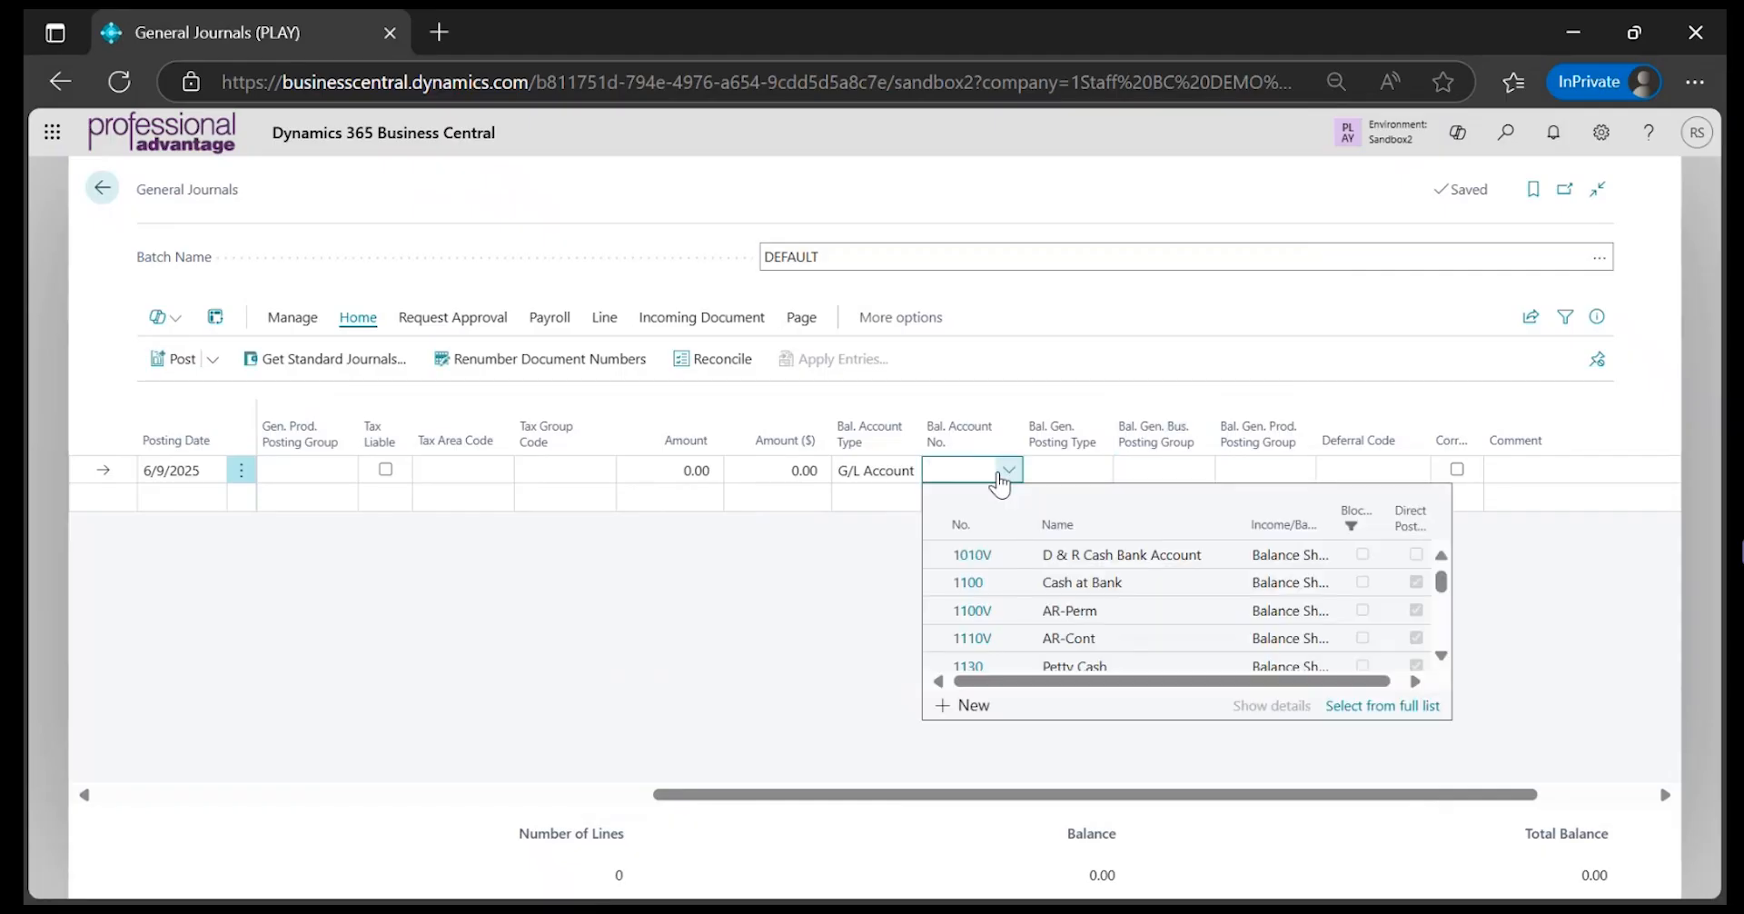
pyautogui.click(975, 663)
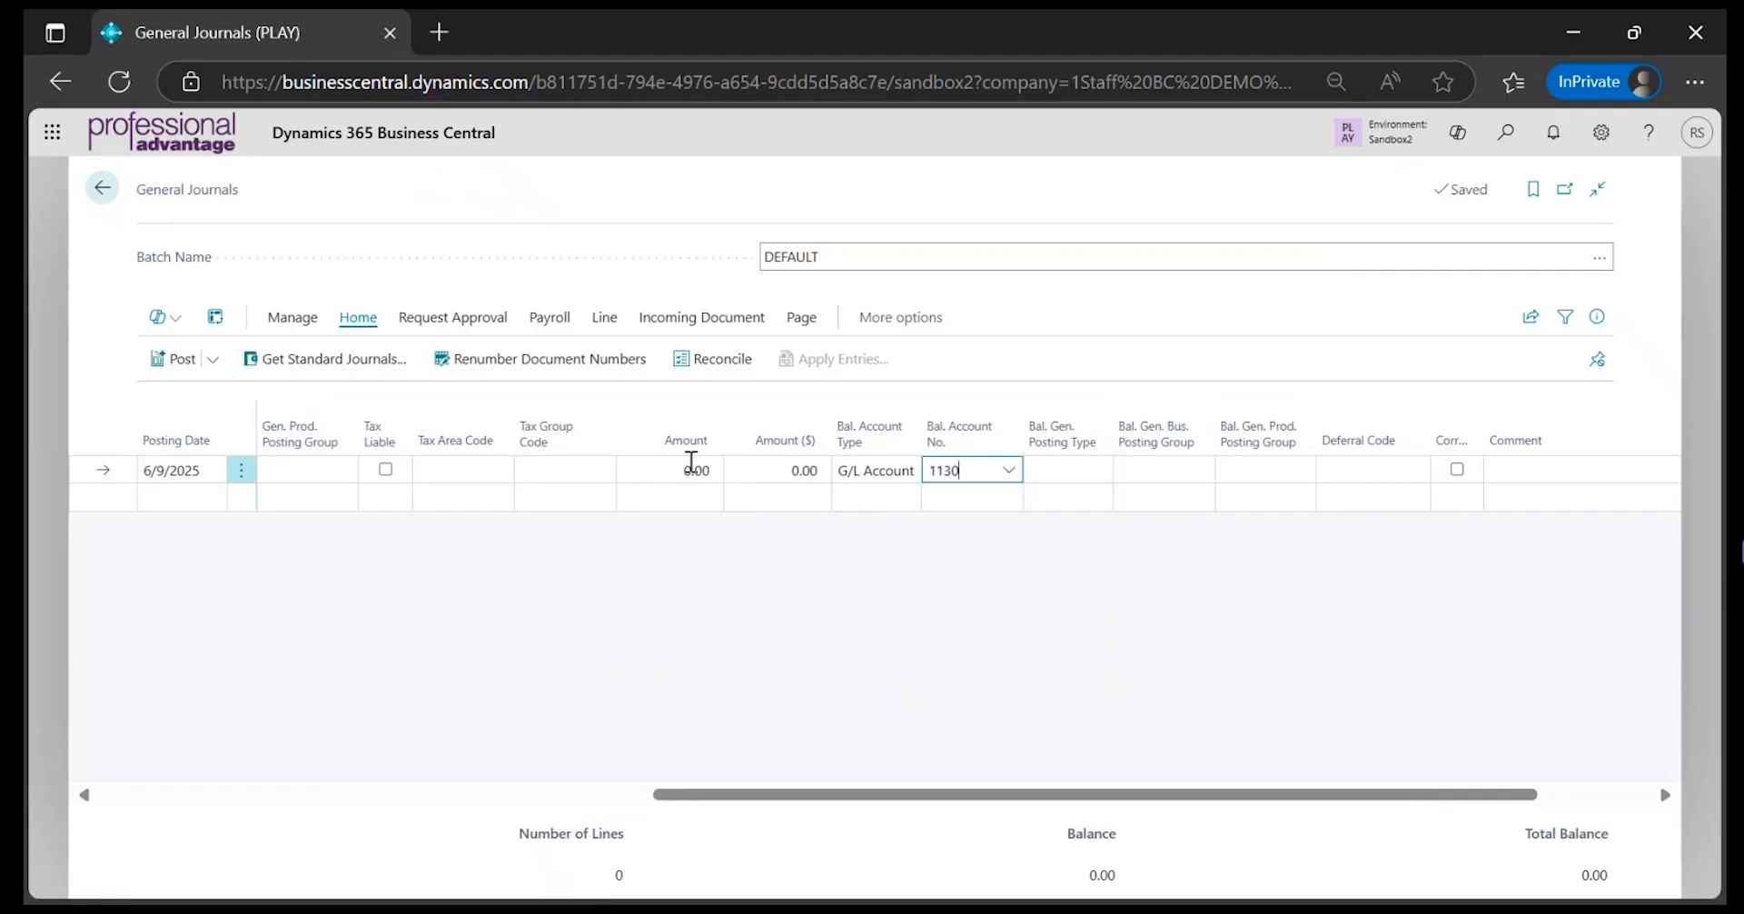
pyautogui.click(679, 470)
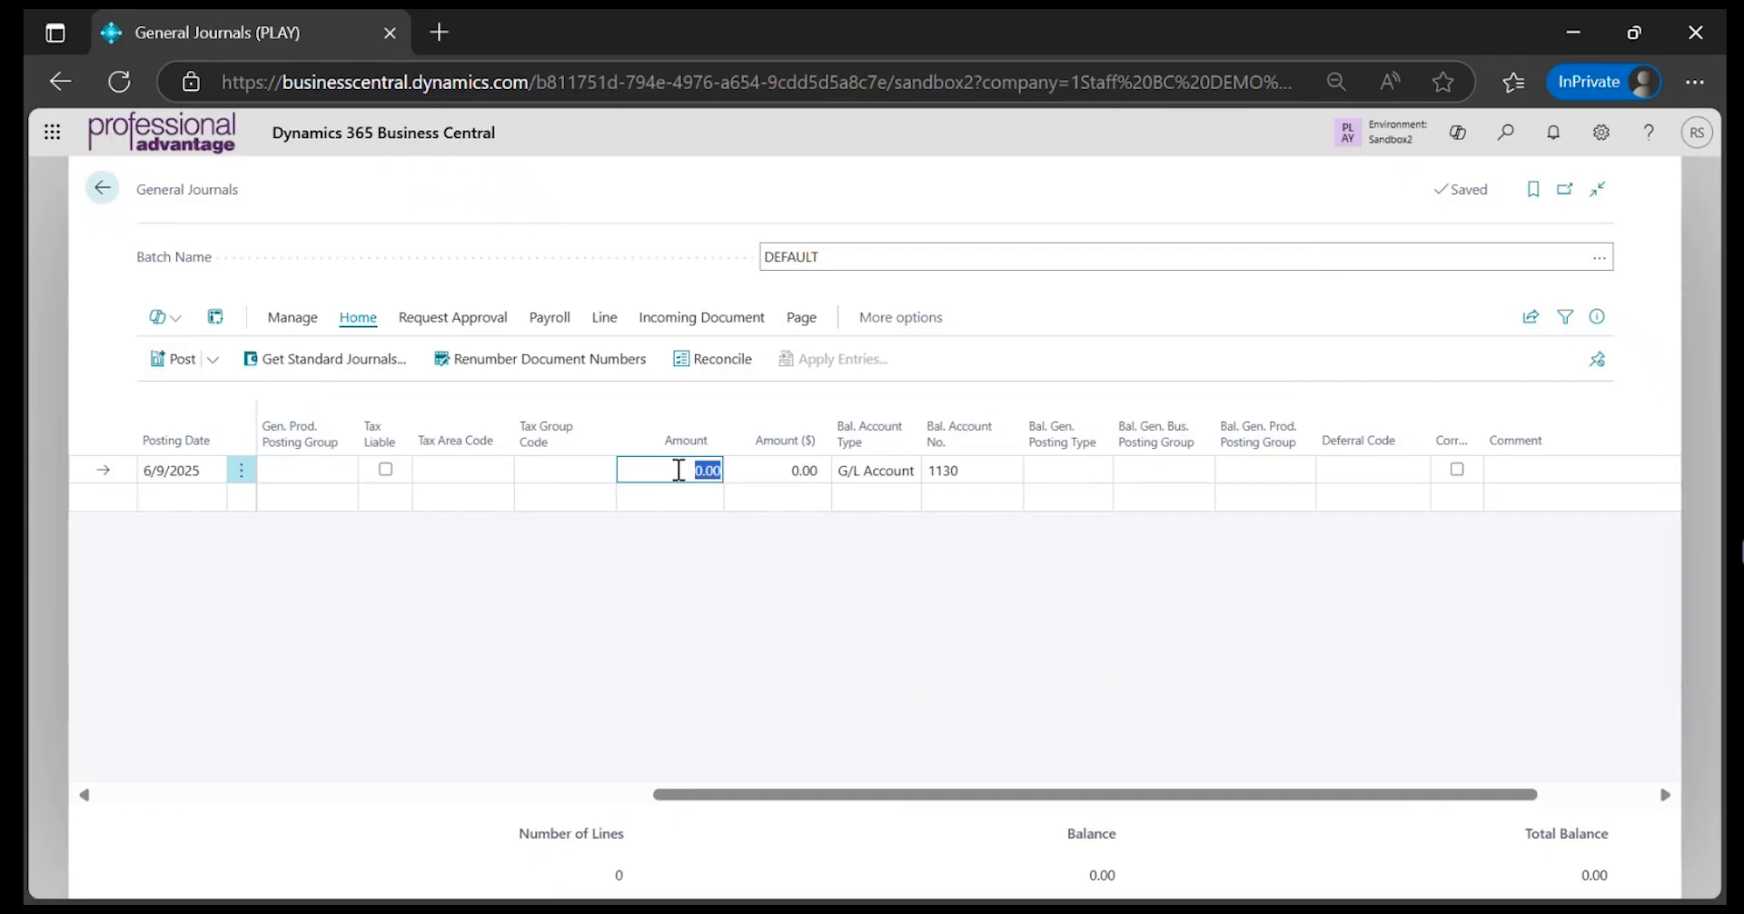
pyautogui.write('99.99')
pyautogui.press('Tab')
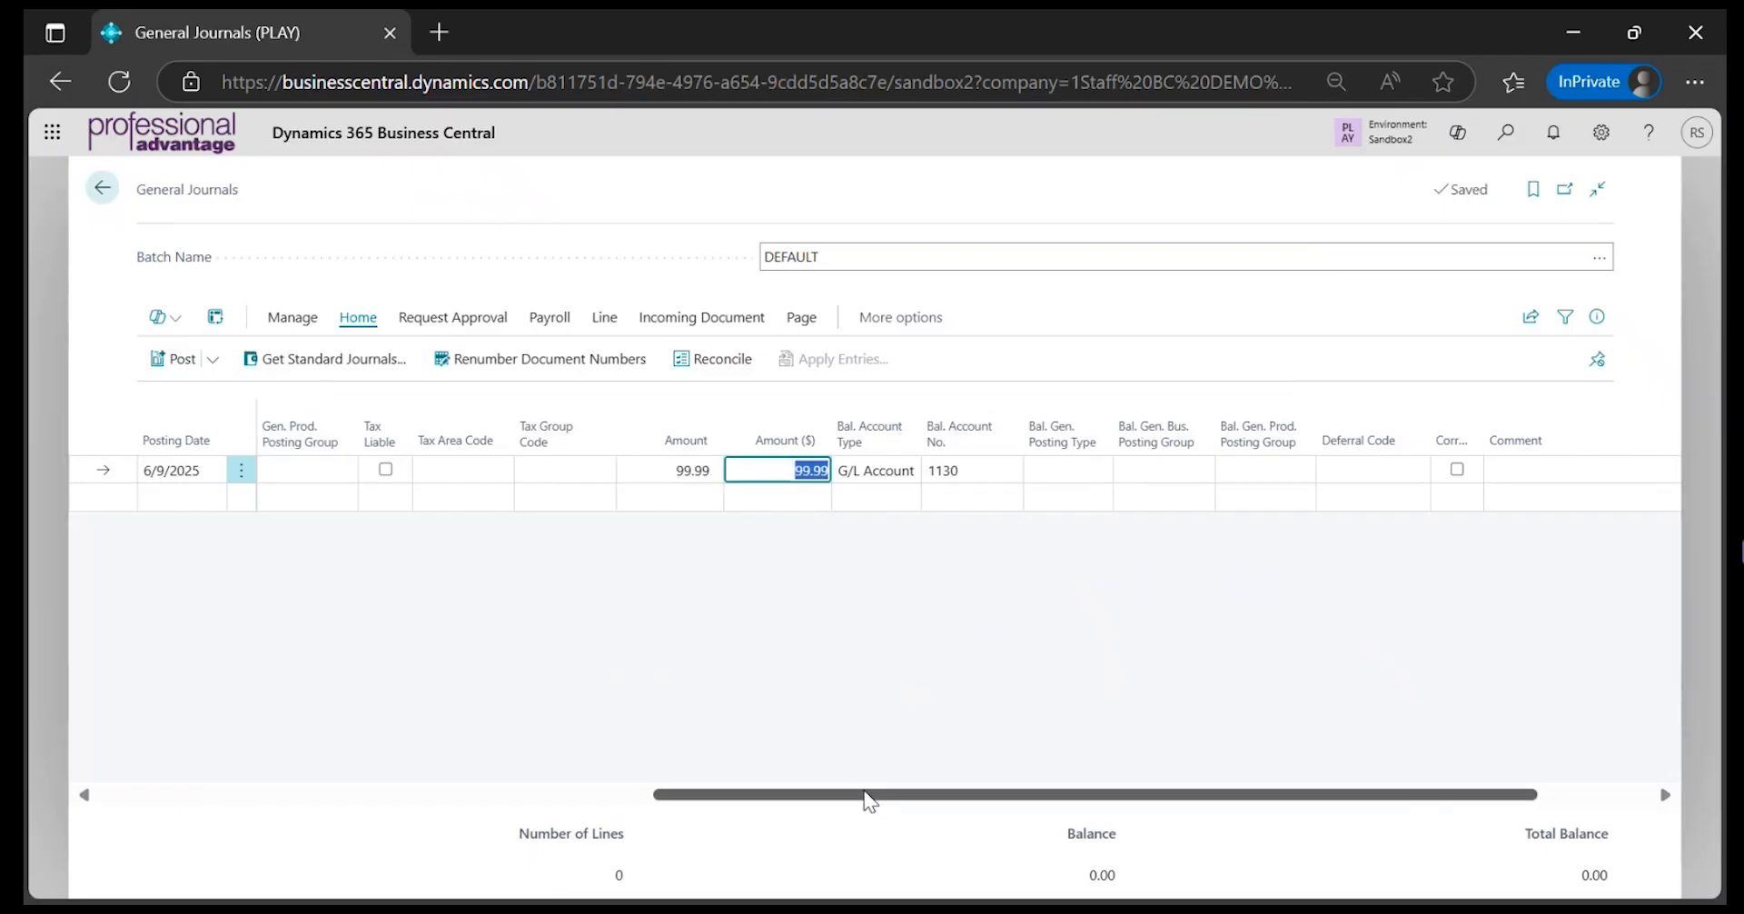
# Preview the journal's posting, examine its G/L entries in the expanded view and return to the journal
pyautogui.moveTo(866, 797); pyautogui.dragTo(248, 799)
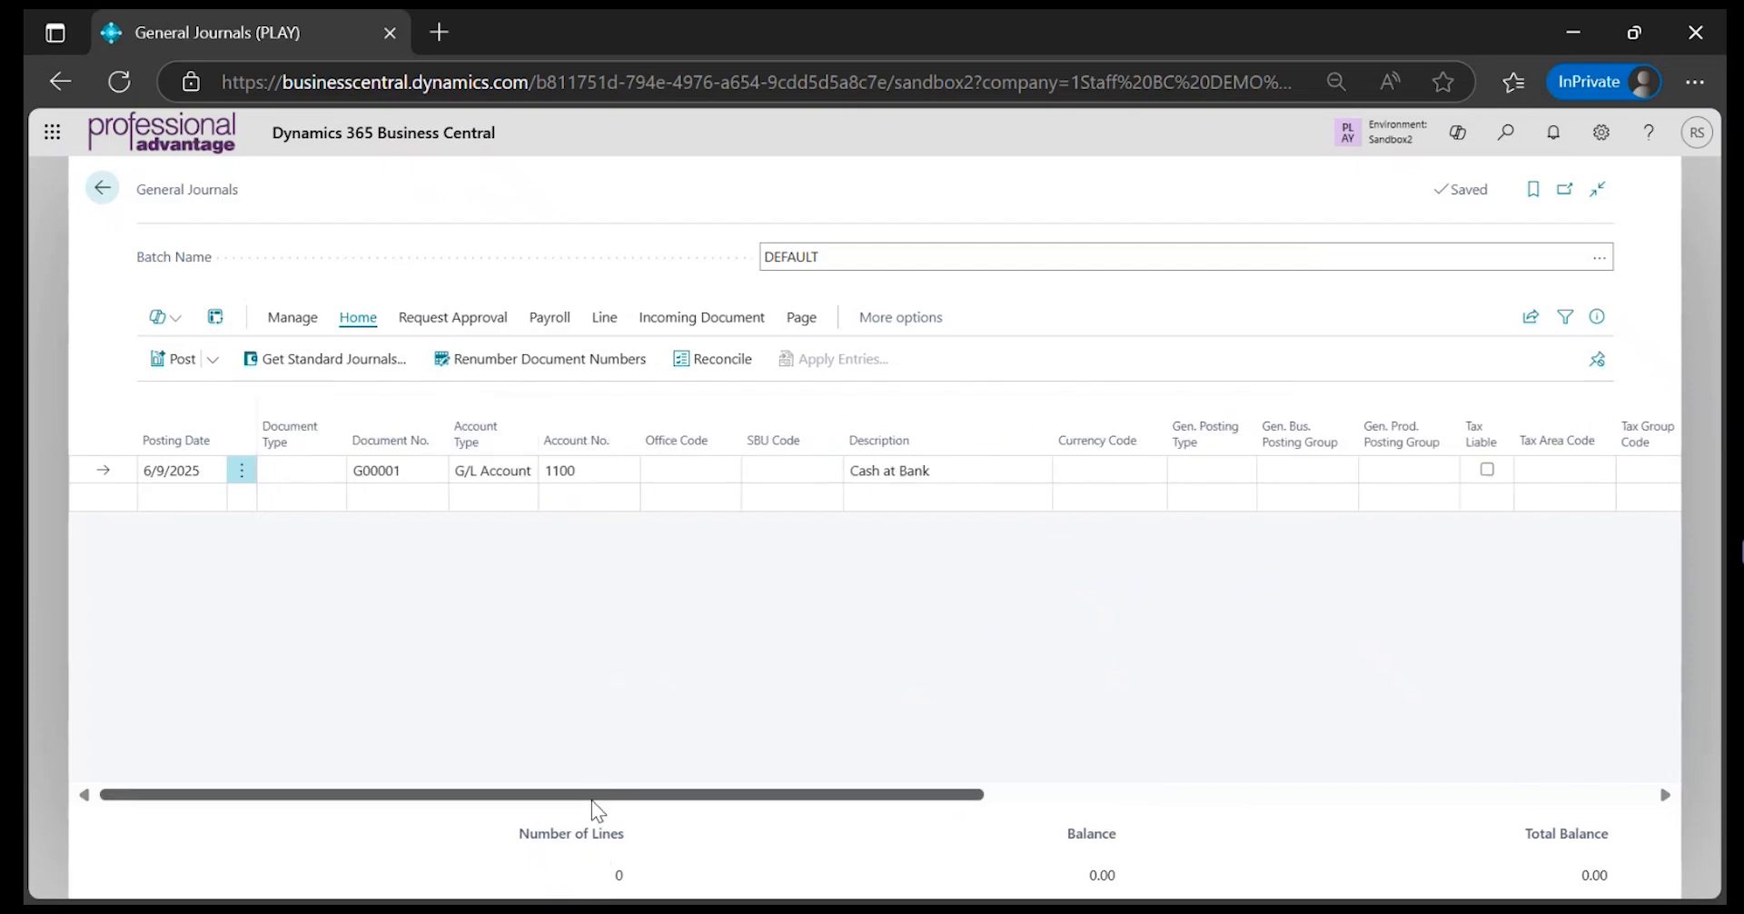
pyautogui.moveTo(592, 799); pyautogui.dragTo(1086, 787)
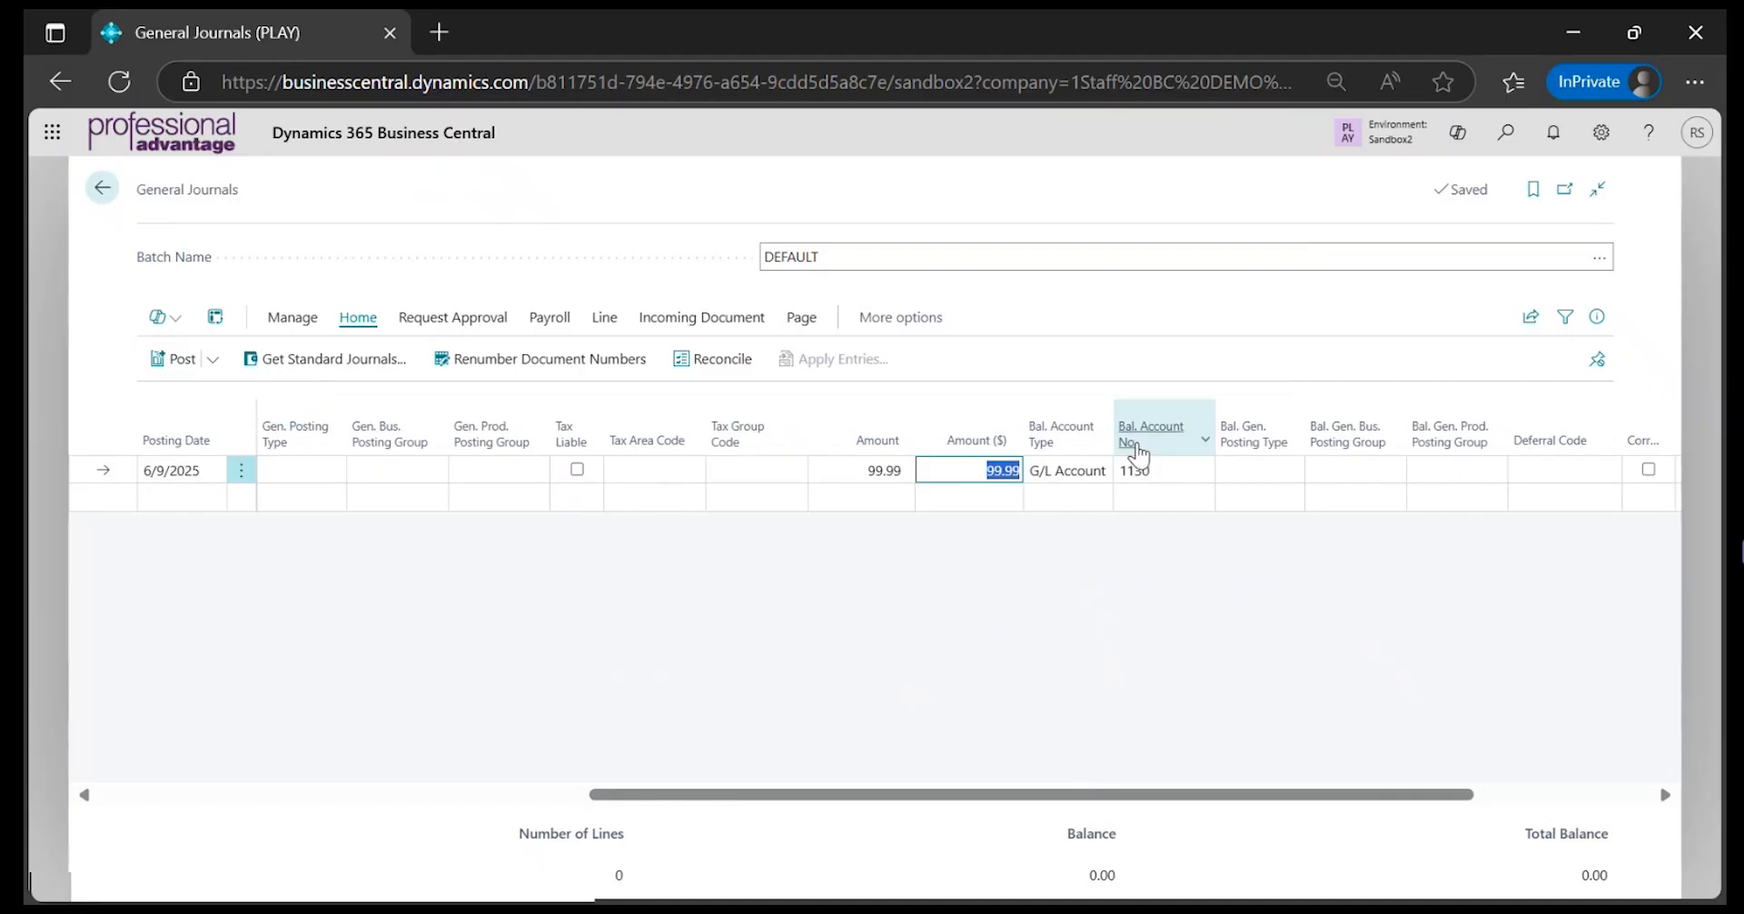
pyautogui.click(213, 361)
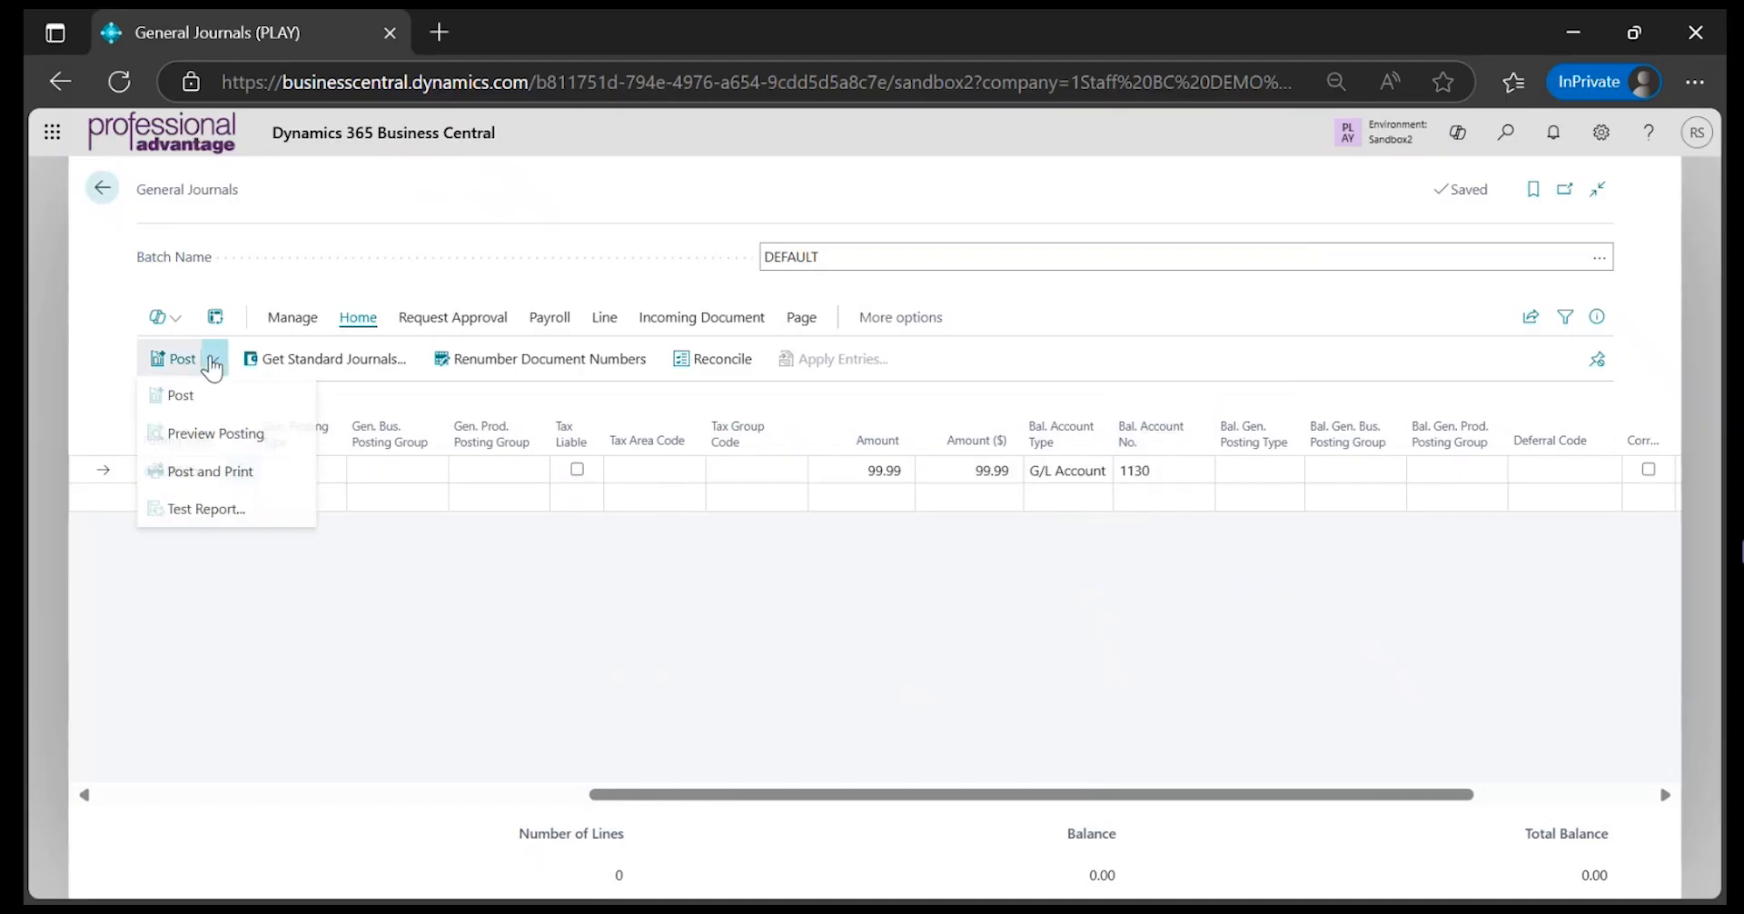
pyautogui.click(204, 436)
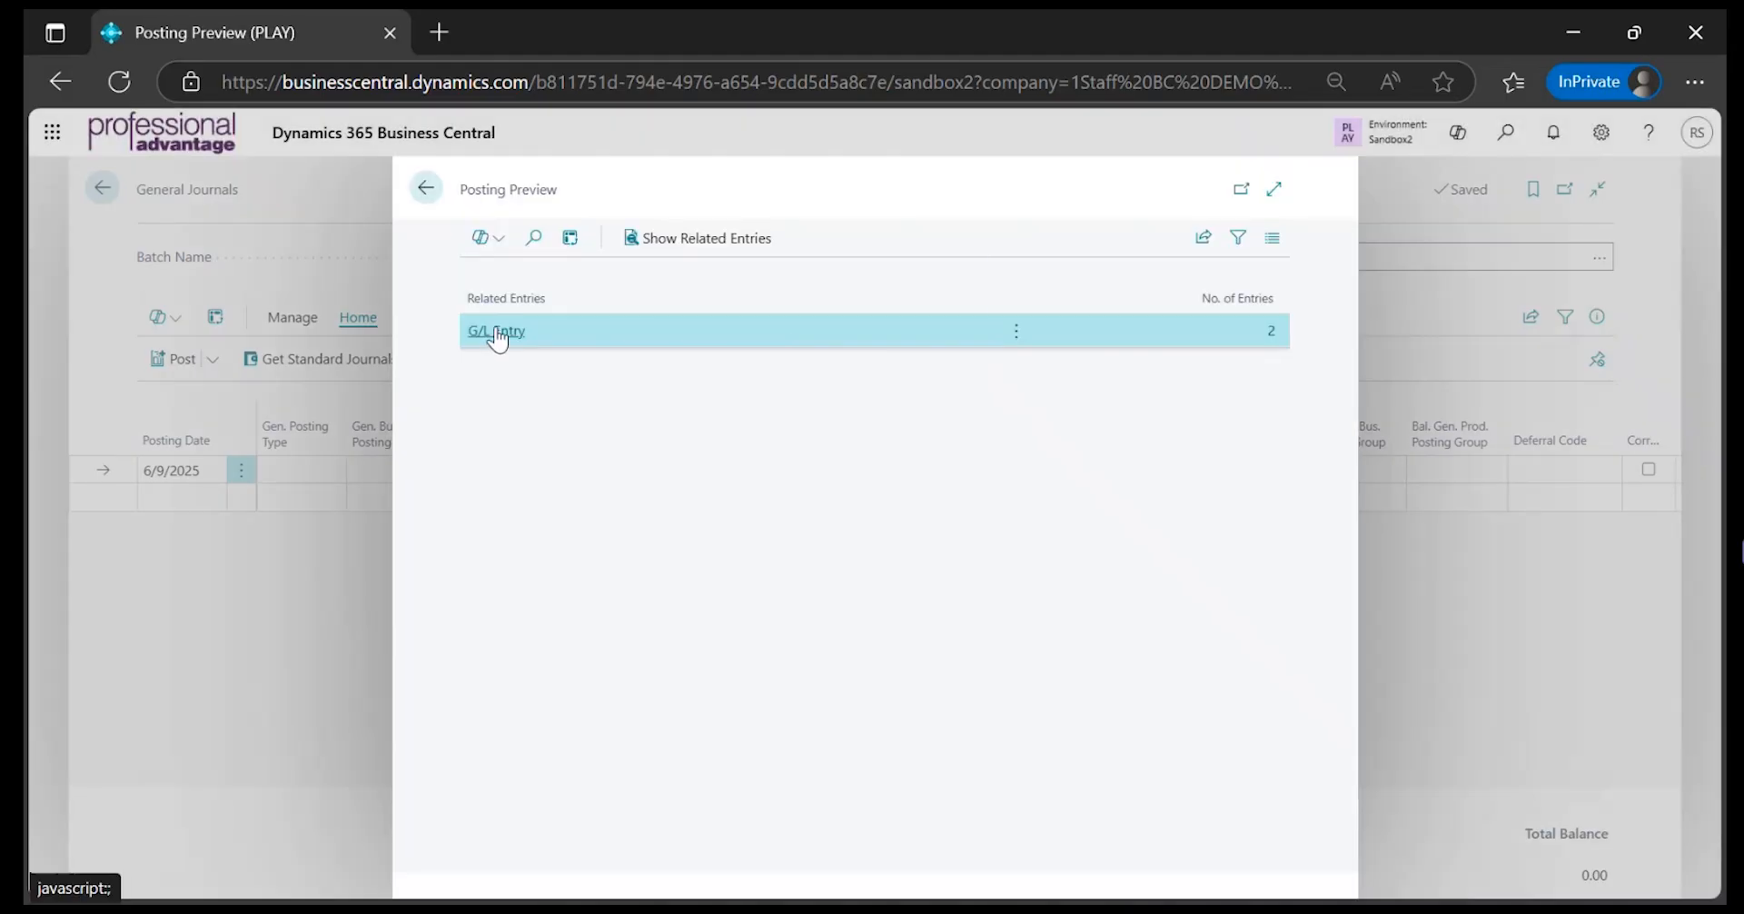
pyautogui.click(496, 328)
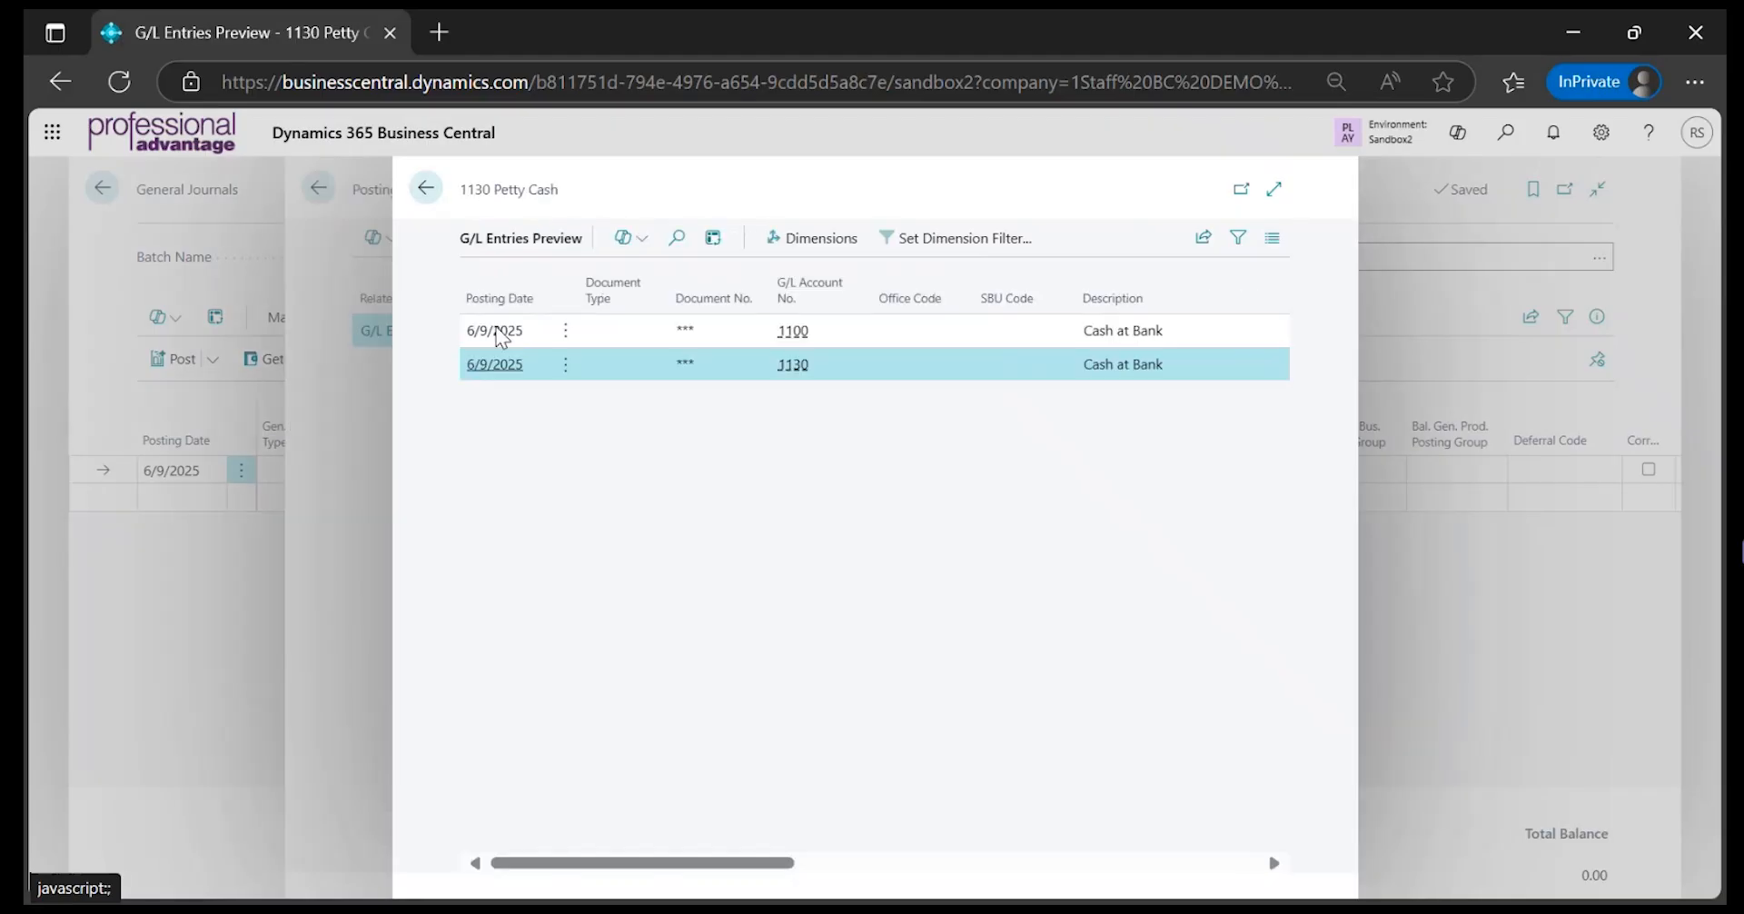
pyautogui.click(1274, 189)
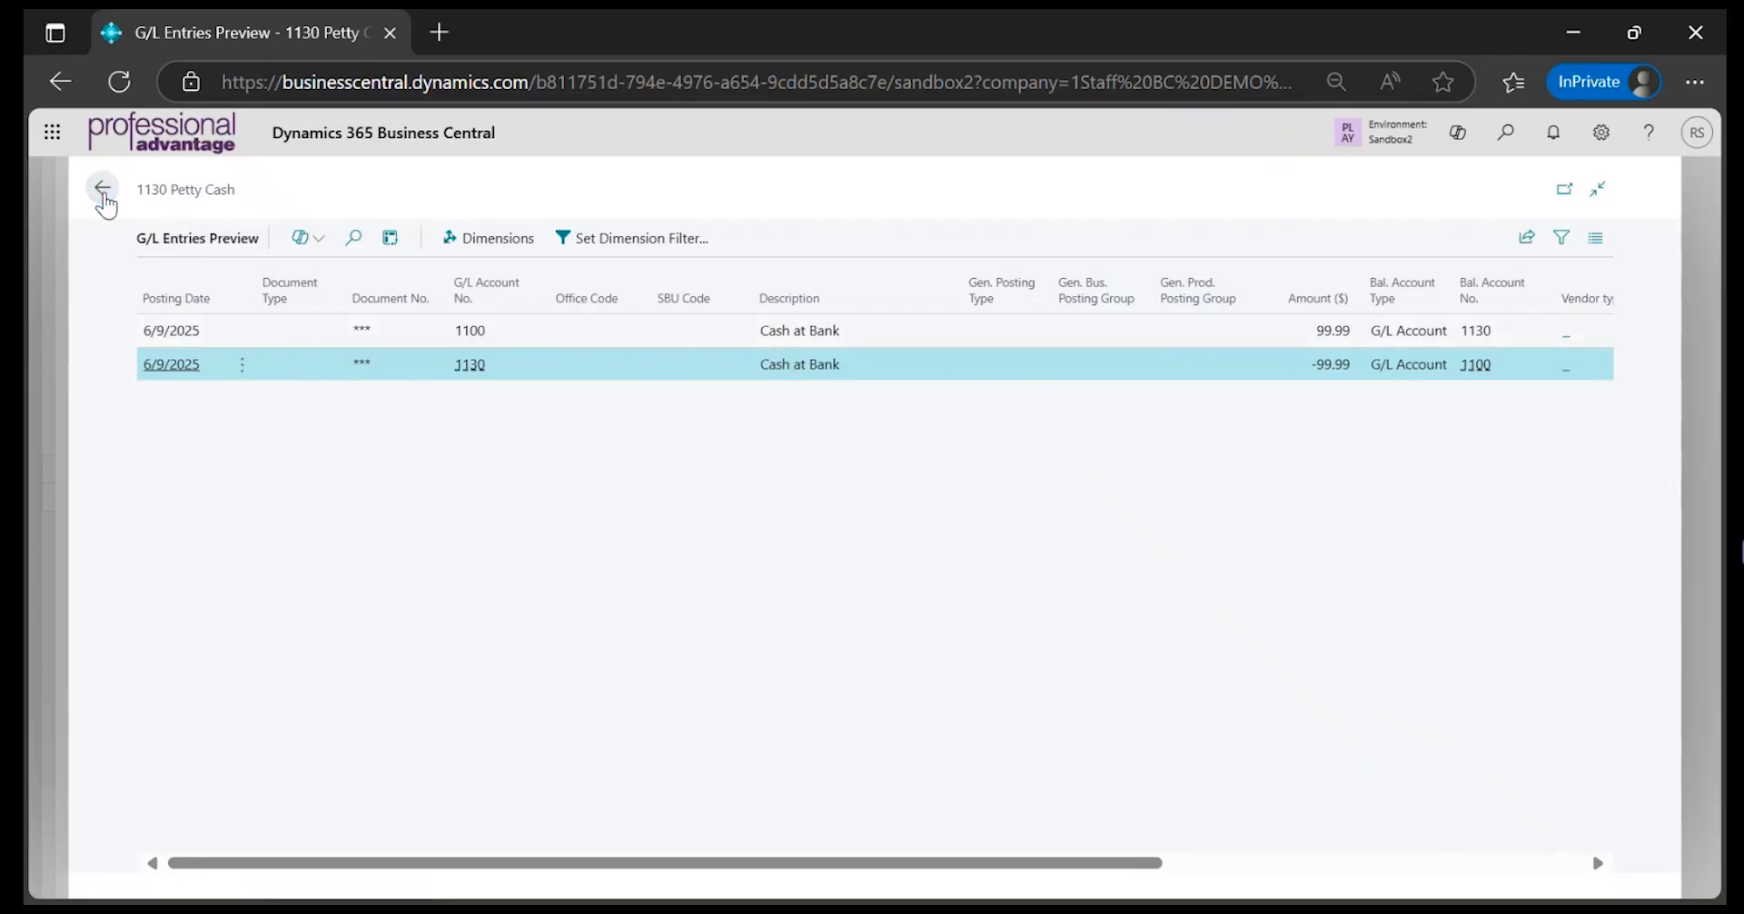
pyautogui.click(103, 190)
pyautogui.click(423, 189)
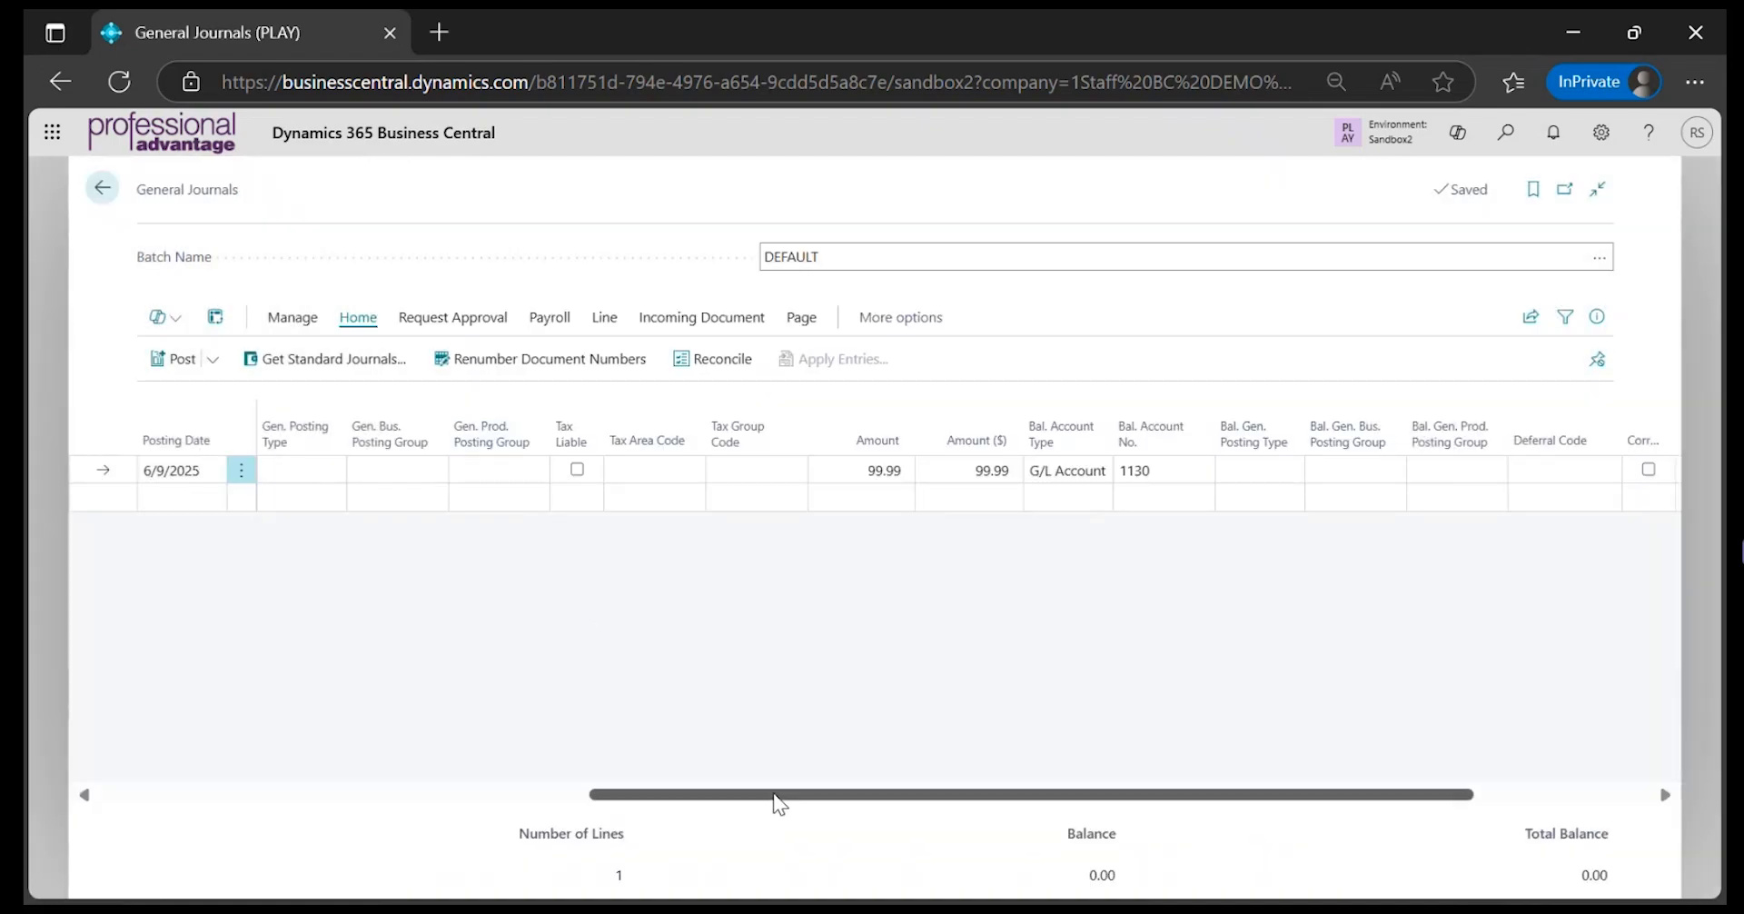
# Post the journal line from the DEFAULT batch and confirm the posting
pyautogui.moveTo(771, 794); pyautogui.dragTo(266, 781)
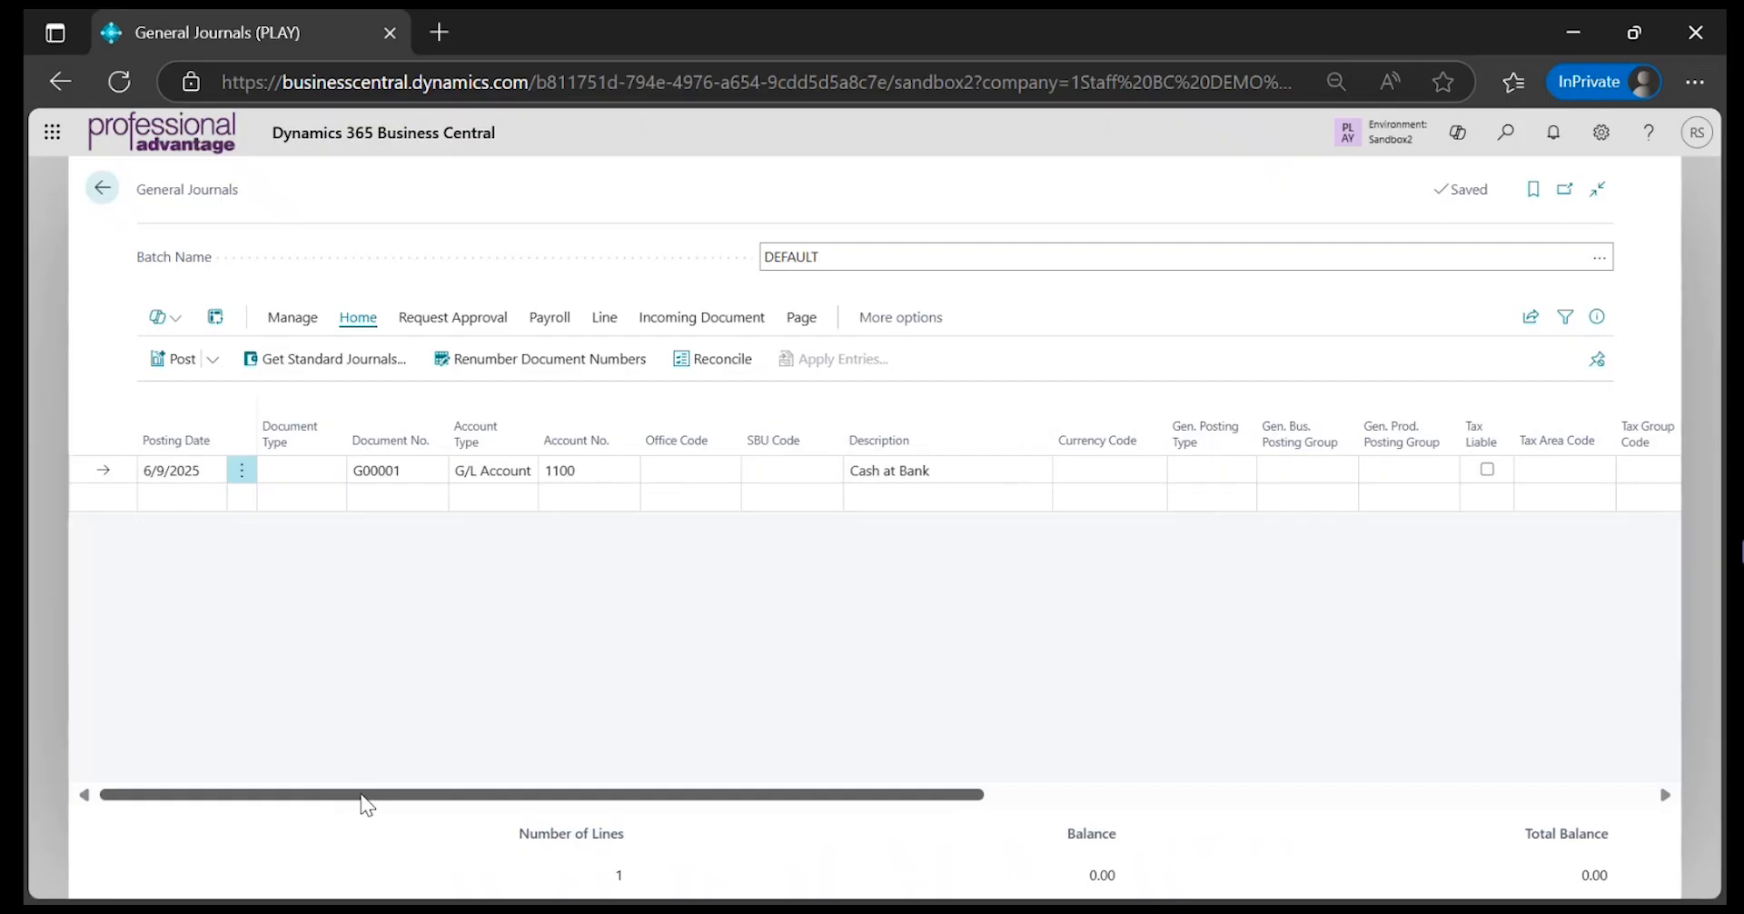
pyautogui.moveTo(362, 800); pyautogui.dragTo(356, 756)
pyautogui.click(210, 360)
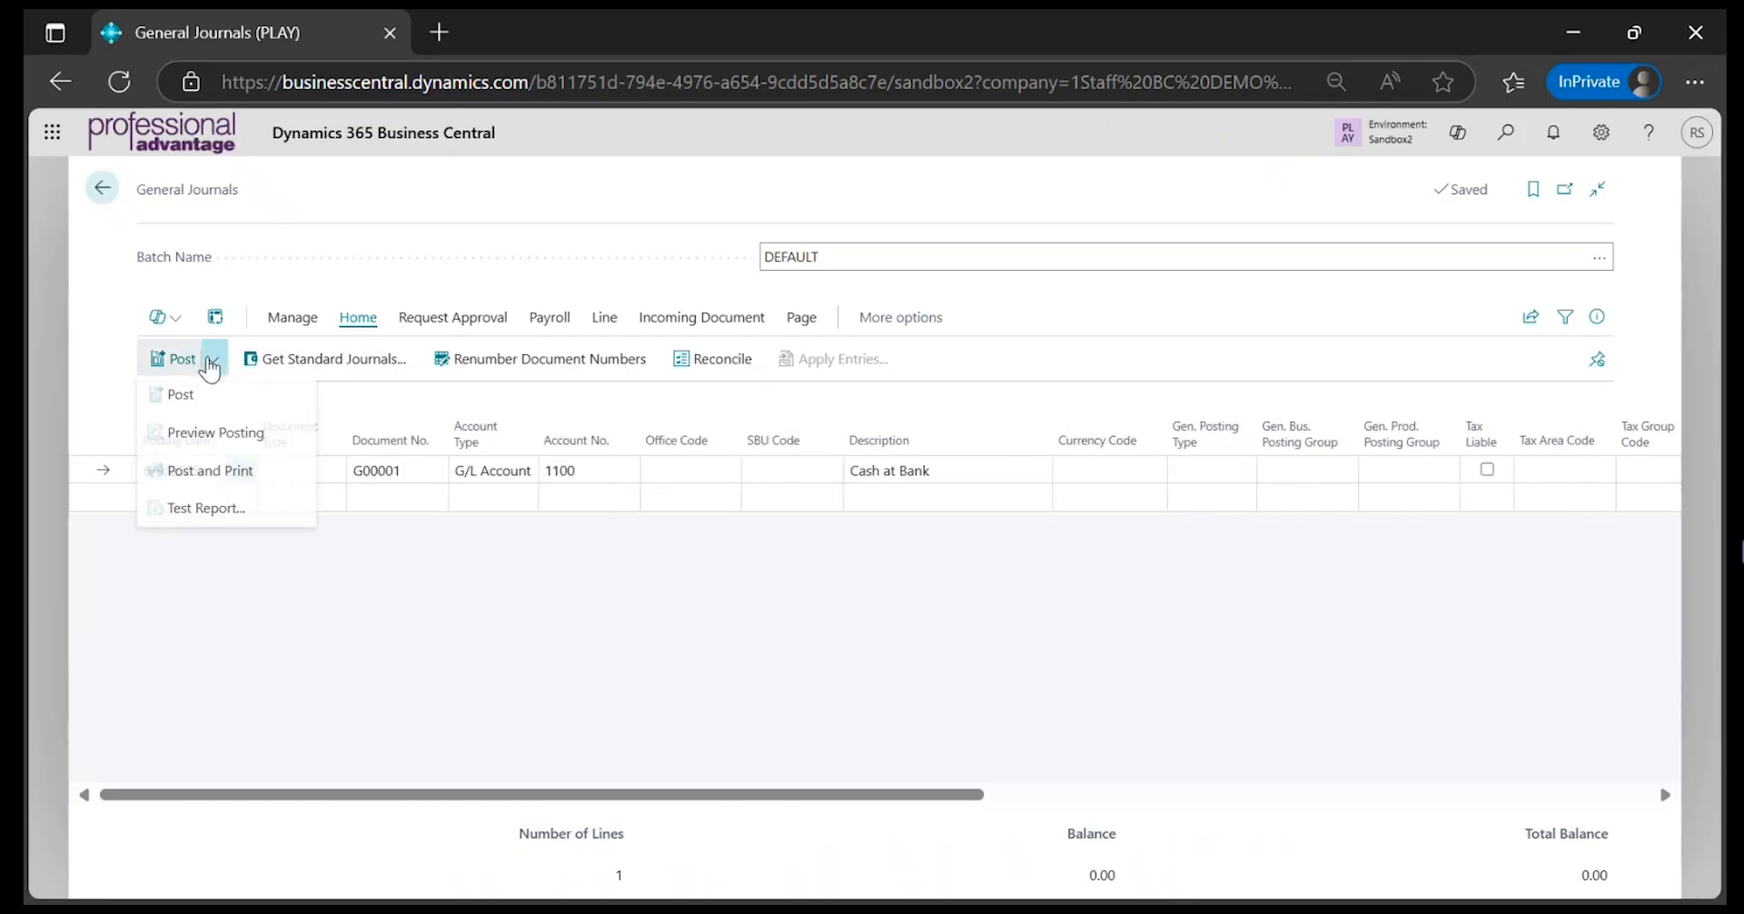
pyautogui.click(185, 394)
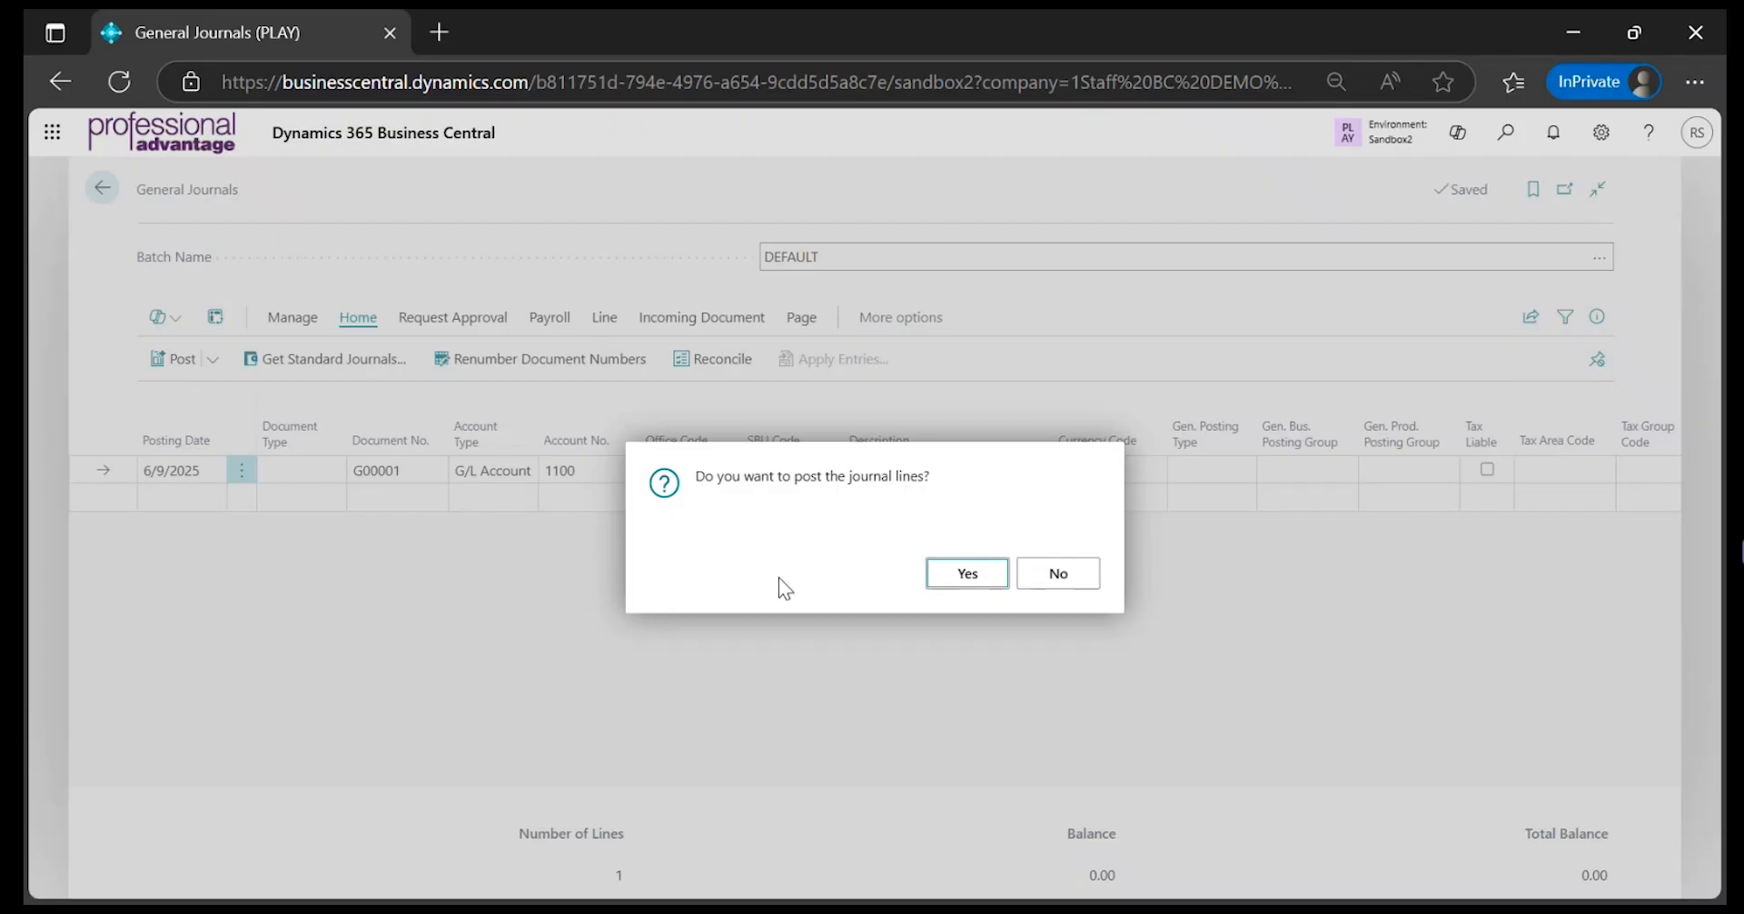
pyautogui.click(948, 574)
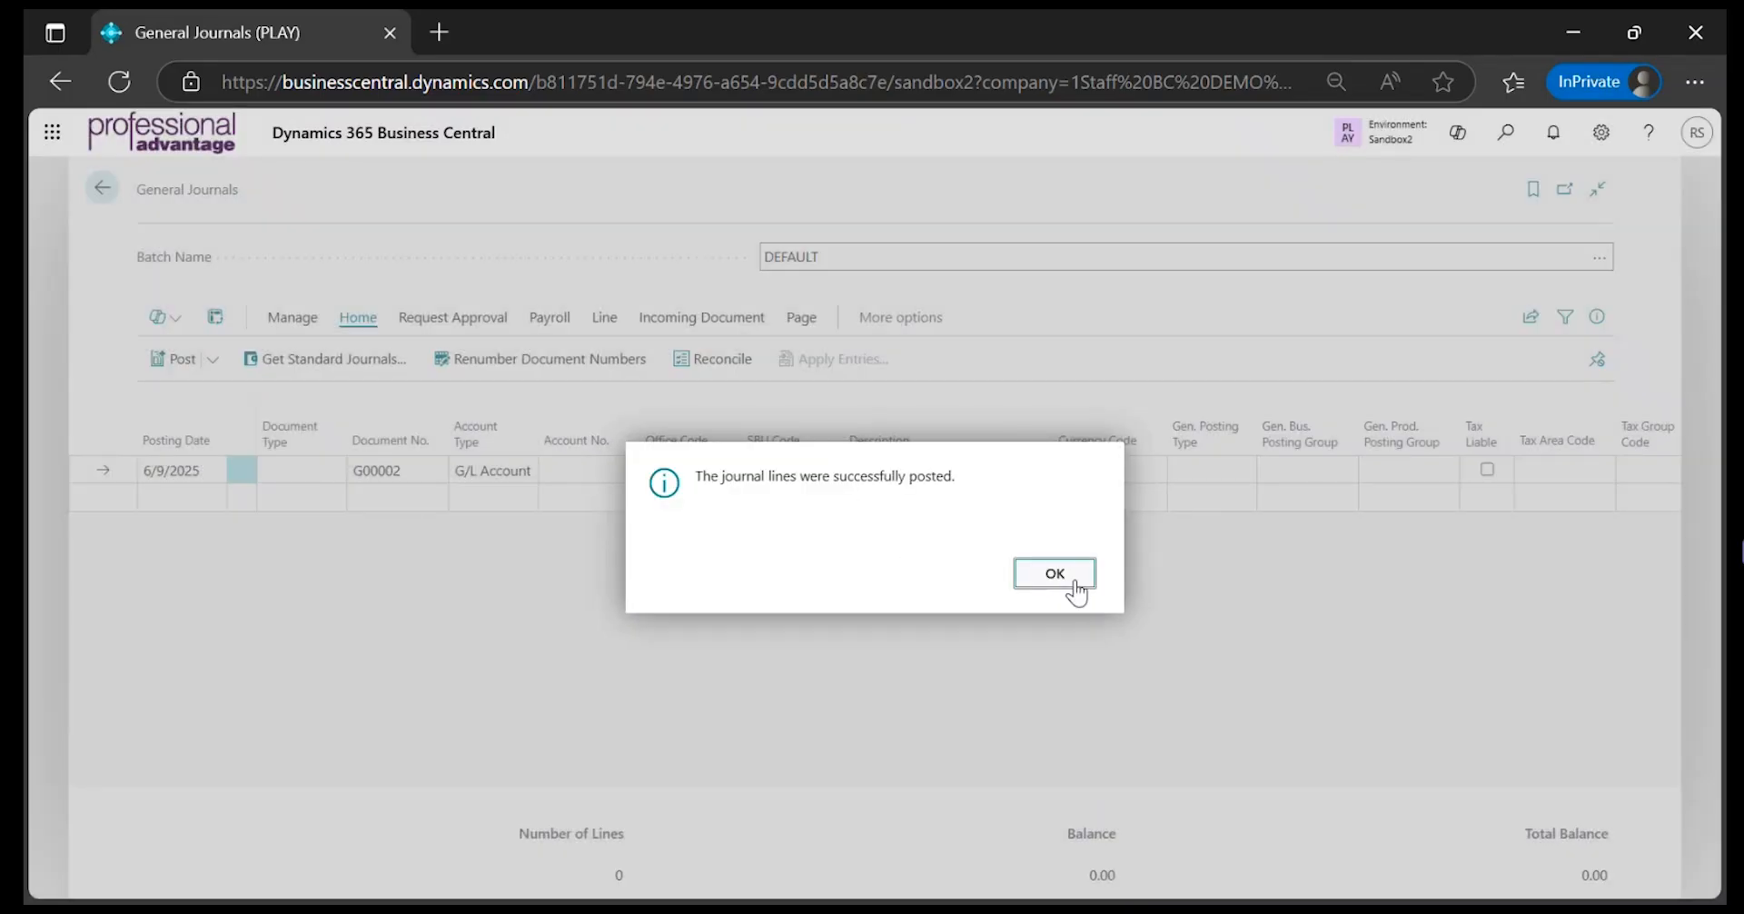
pyautogui.moveTo(694, 474); pyautogui.dragTo(1051, 498)
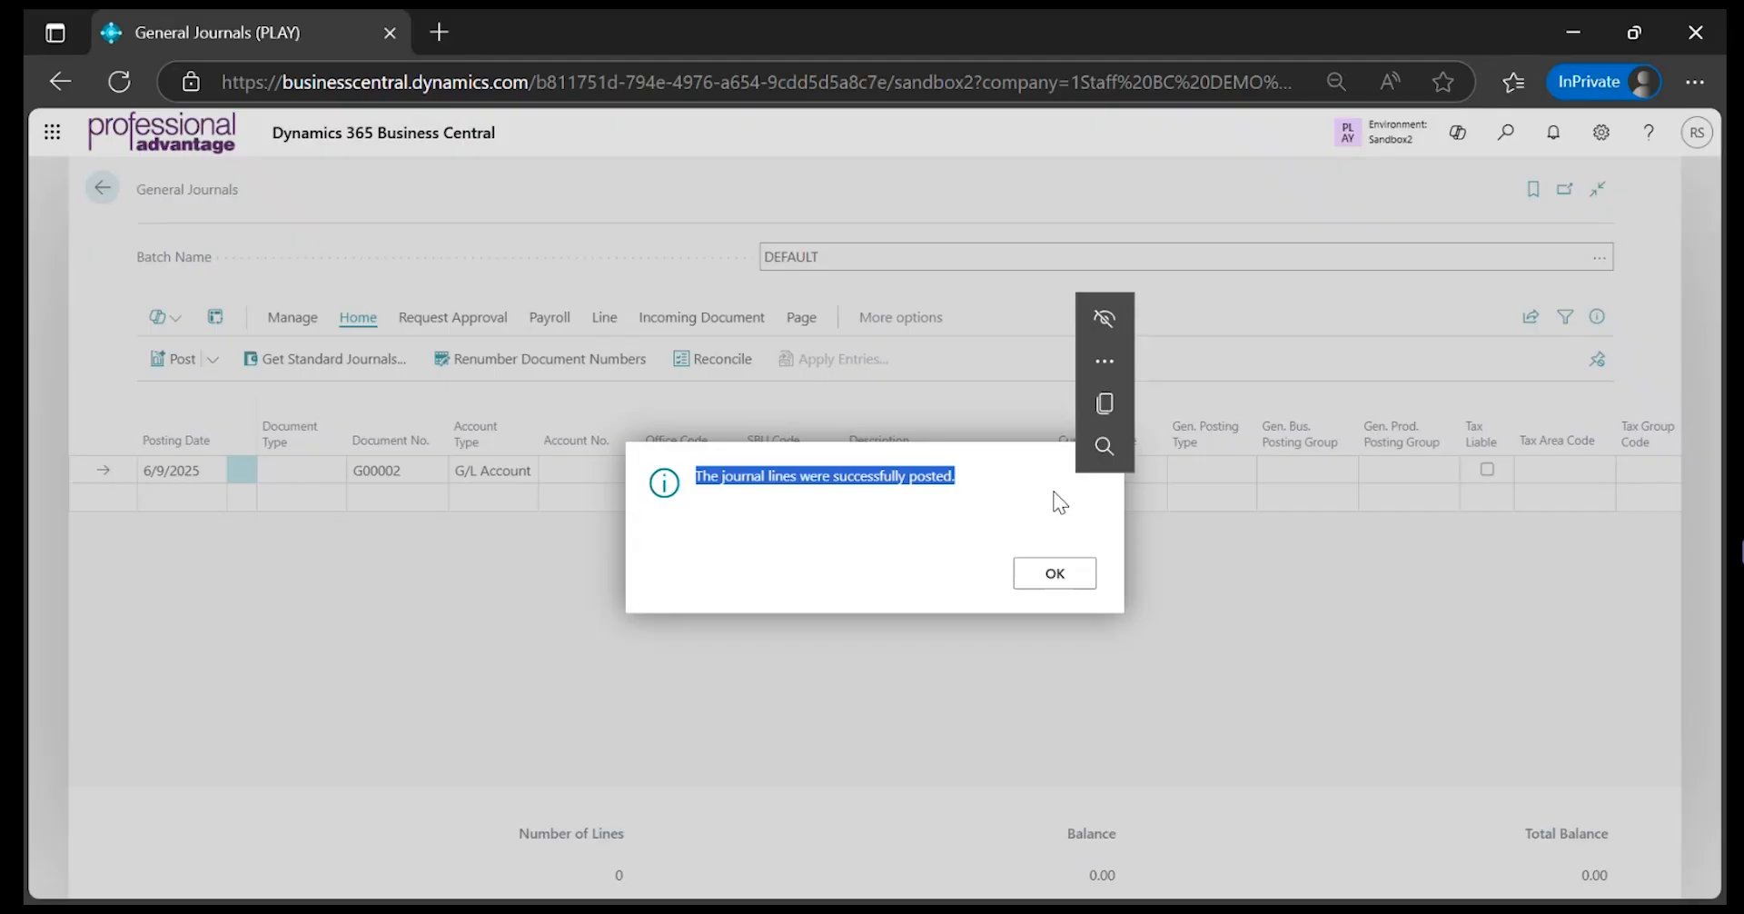
# Dismiss the posting message and set the new journal line's account number to 1100, Cash at Bank
pyautogui.click(1044, 574)
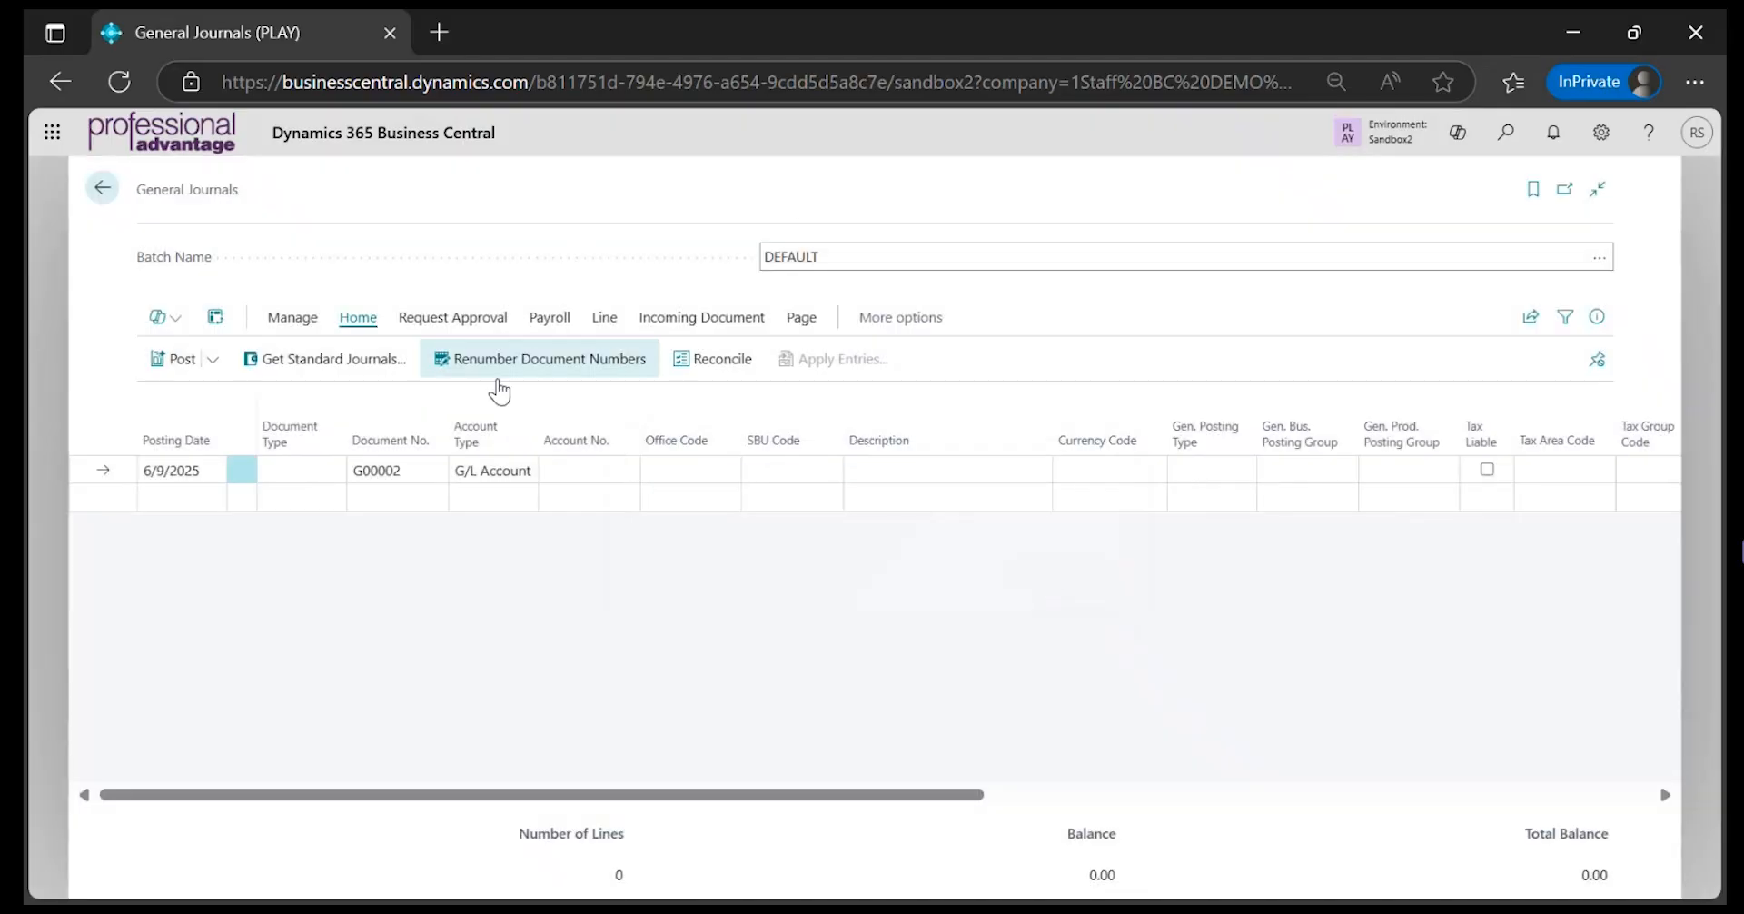
pyautogui.click(558, 468)
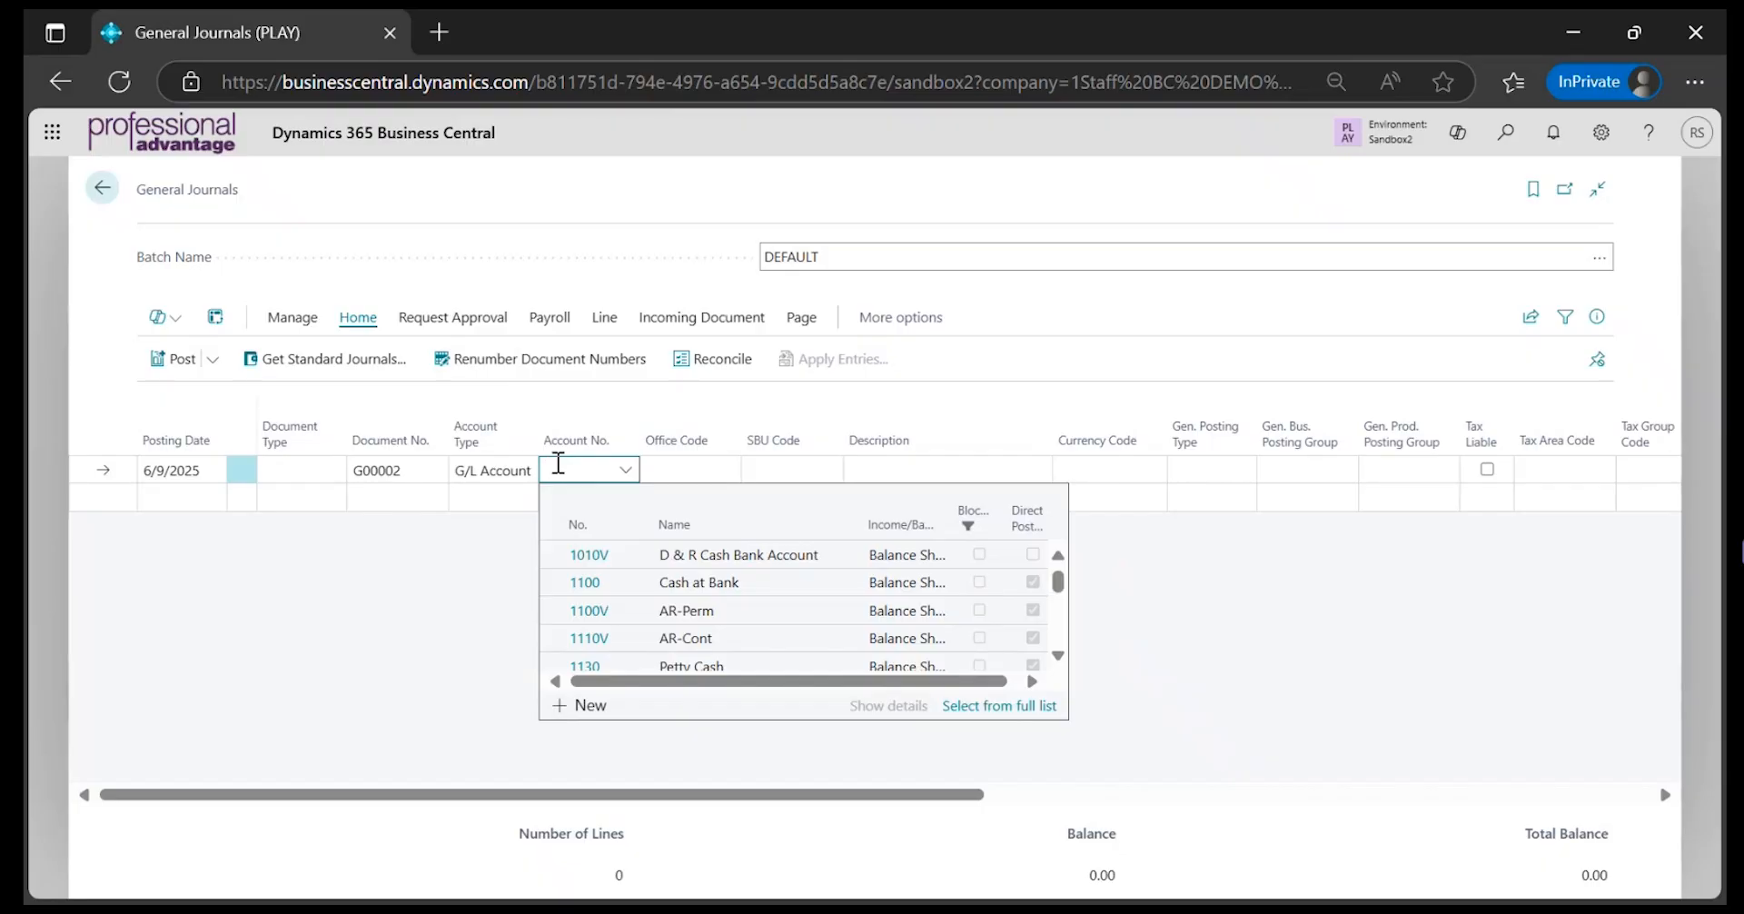
pyautogui.write('cash')
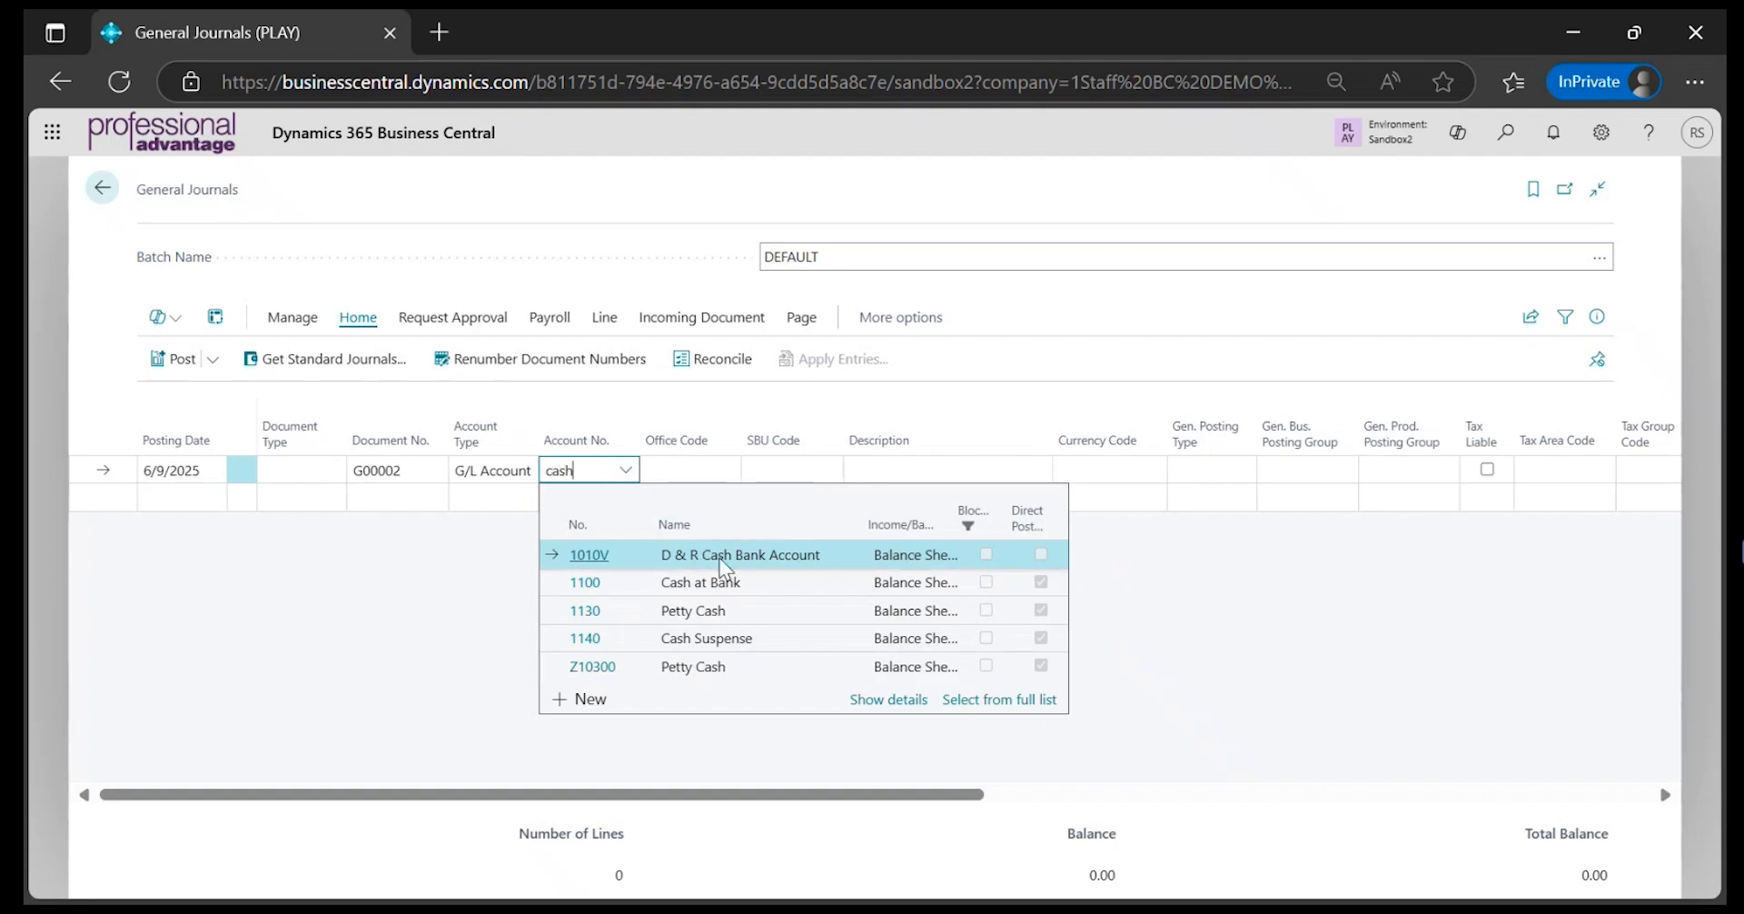
pyautogui.click(585, 581)
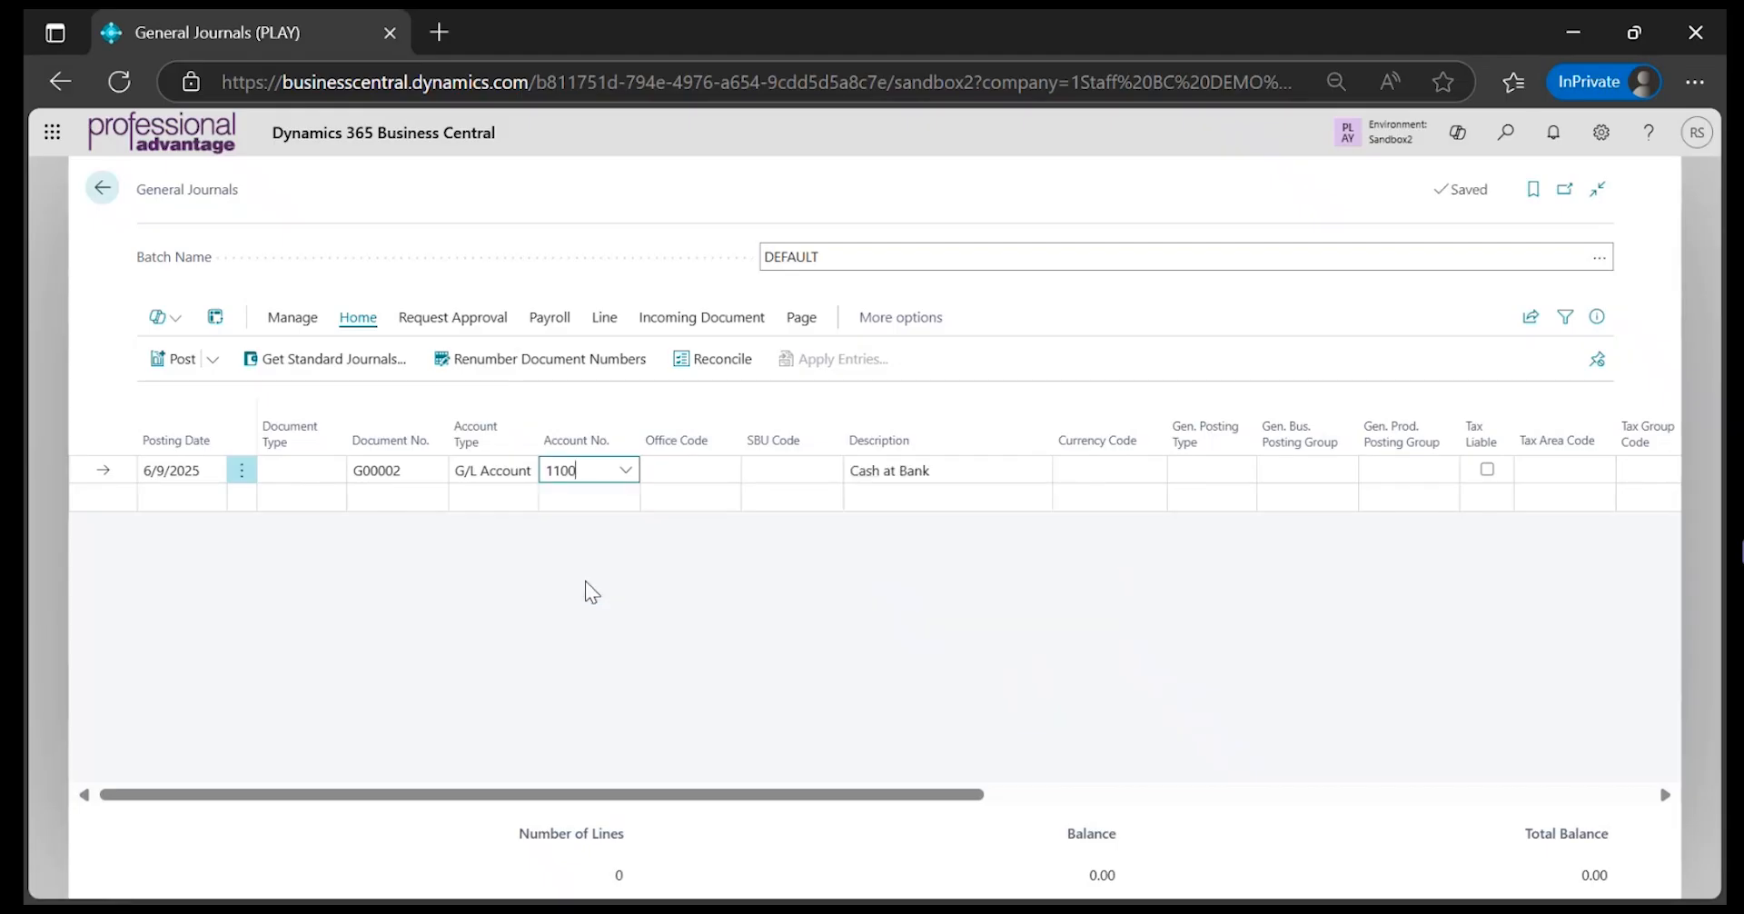
# Enter an amount of 199.99 on the Cash at Bank line
pyautogui.press('Tab')
pyautogui.press('Tab')
pyautogui.press('Tab')
pyautogui.press('Tab')
pyautogui.press('Tab')
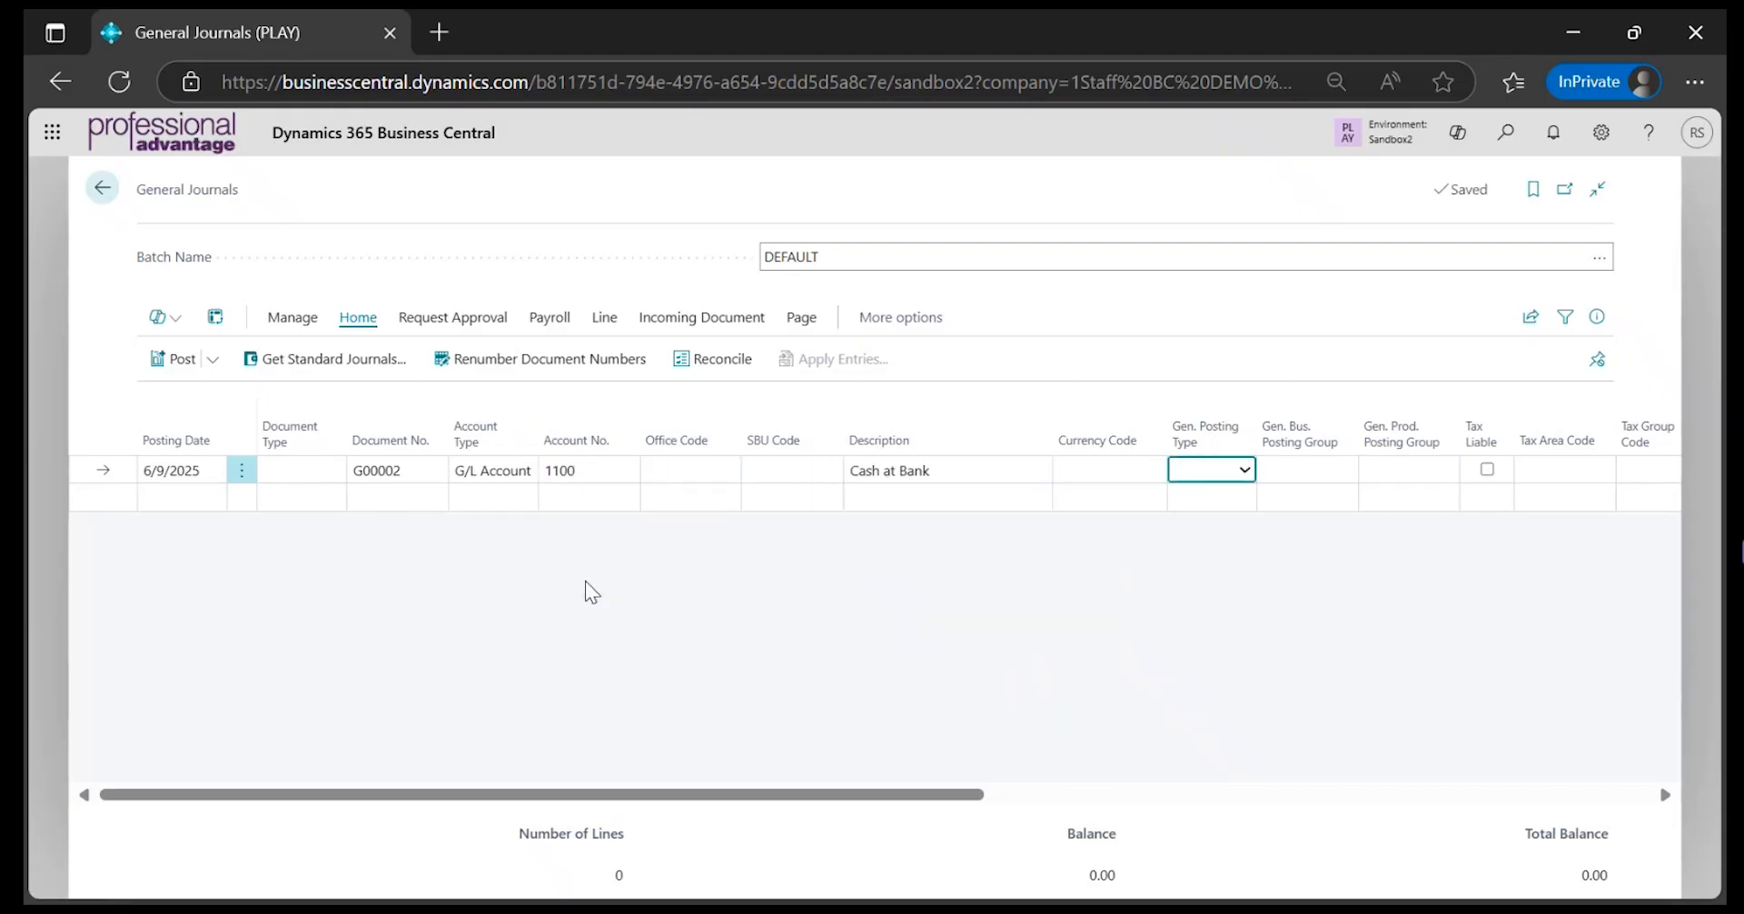
pyautogui.press('Tab')
pyautogui.press('Tab')
pyautogui.press('Tab')
pyautogui.press('Tab')
pyautogui.press('Tab')
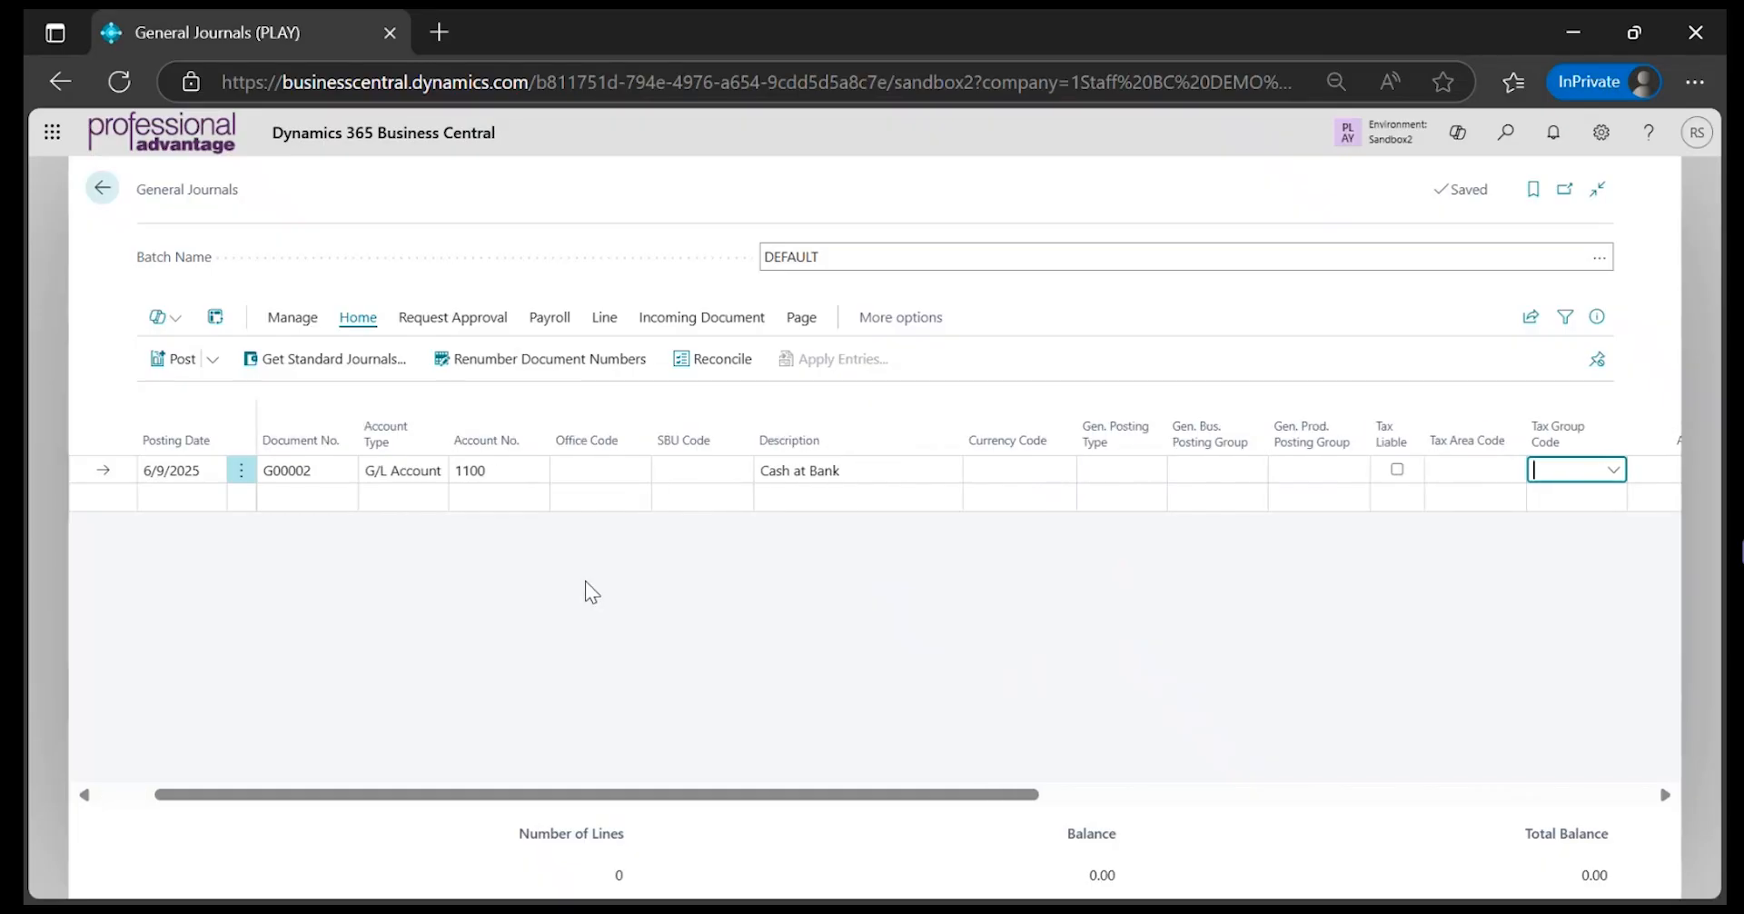
pyautogui.press('Tab')
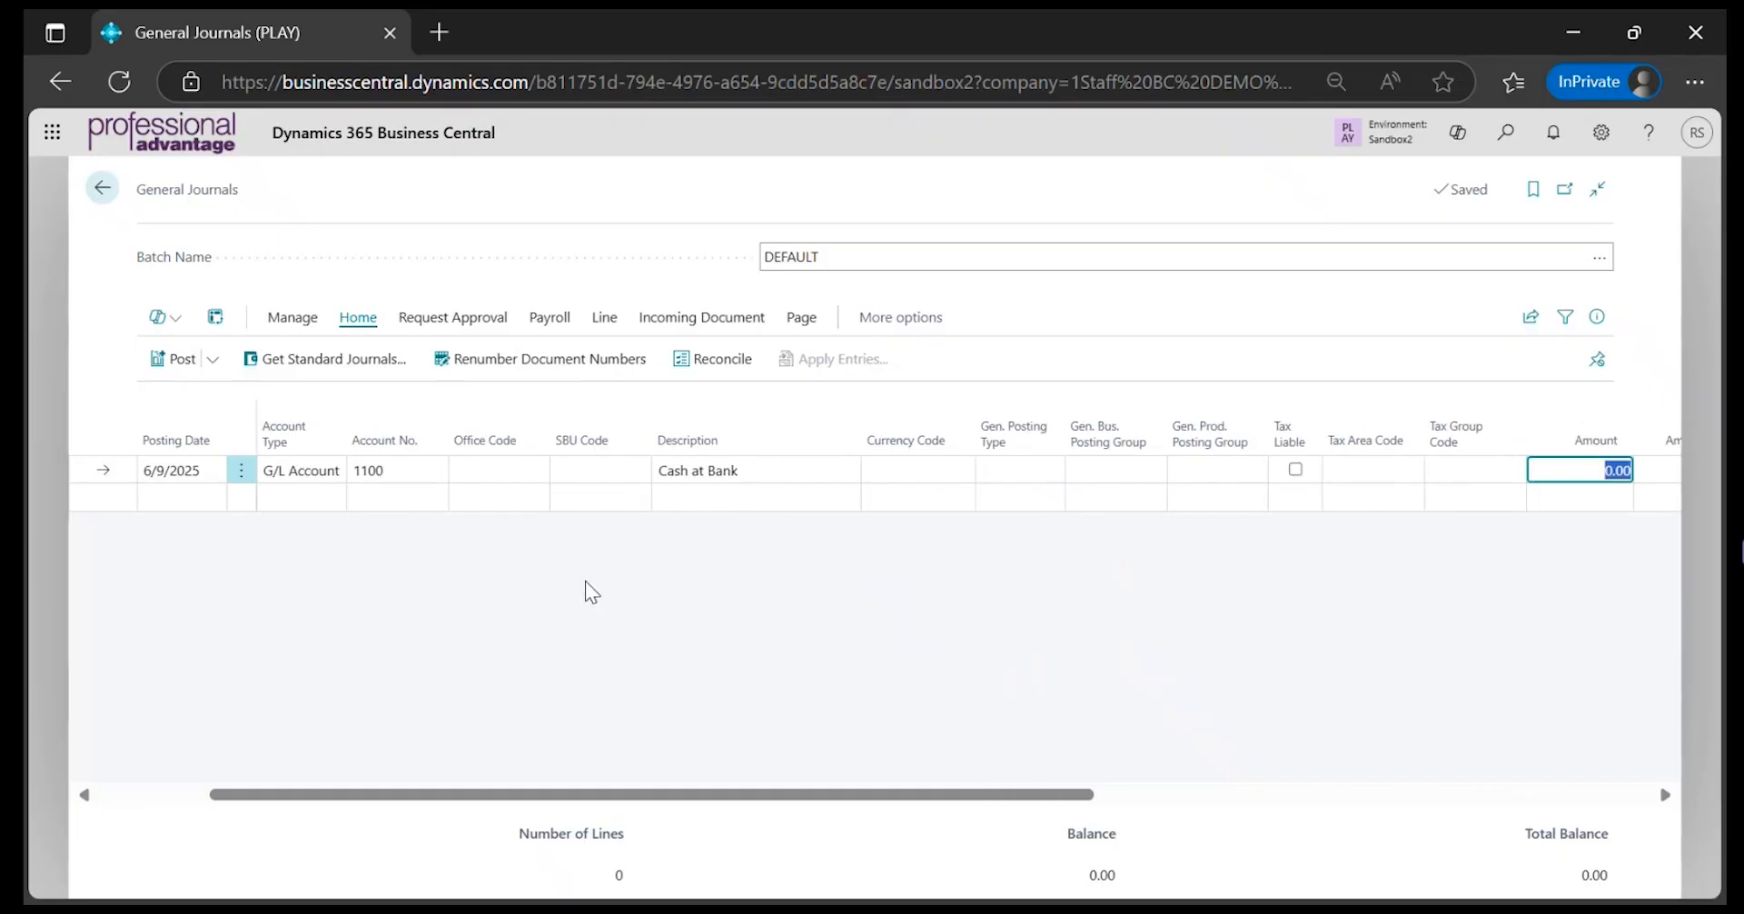
pyautogui.write('199.99')
pyautogui.press('Tab')
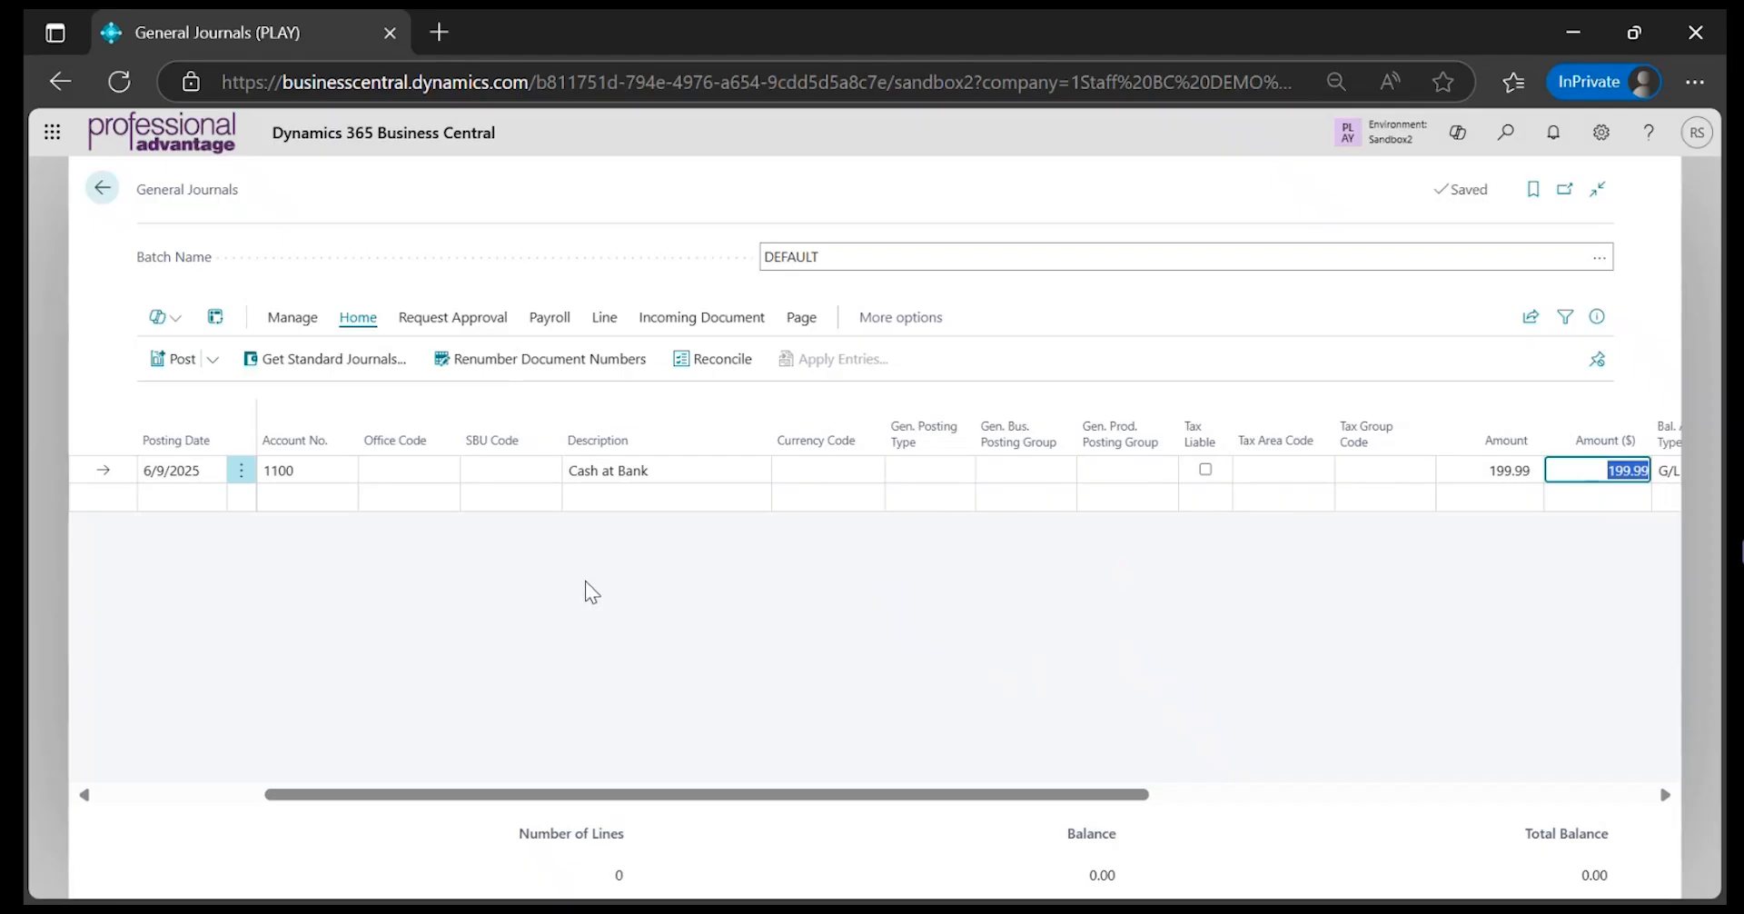
# Add a second journal line and set its account number to 1200, Accounts Receivables
pyautogui.press('Down')
pyautogui.hotkey('shift', 'Tab')
pyautogui.hotkey('shift', 'Tab')
pyautogui.hotkey('shift', 'Tab')
pyautogui.hotkey('shift', 'Tab')
pyautogui.hotkey('shift', 'Tab')
pyautogui.hotkey('shift', 'Tab')
pyautogui.hotkey('shift', 'Tab')
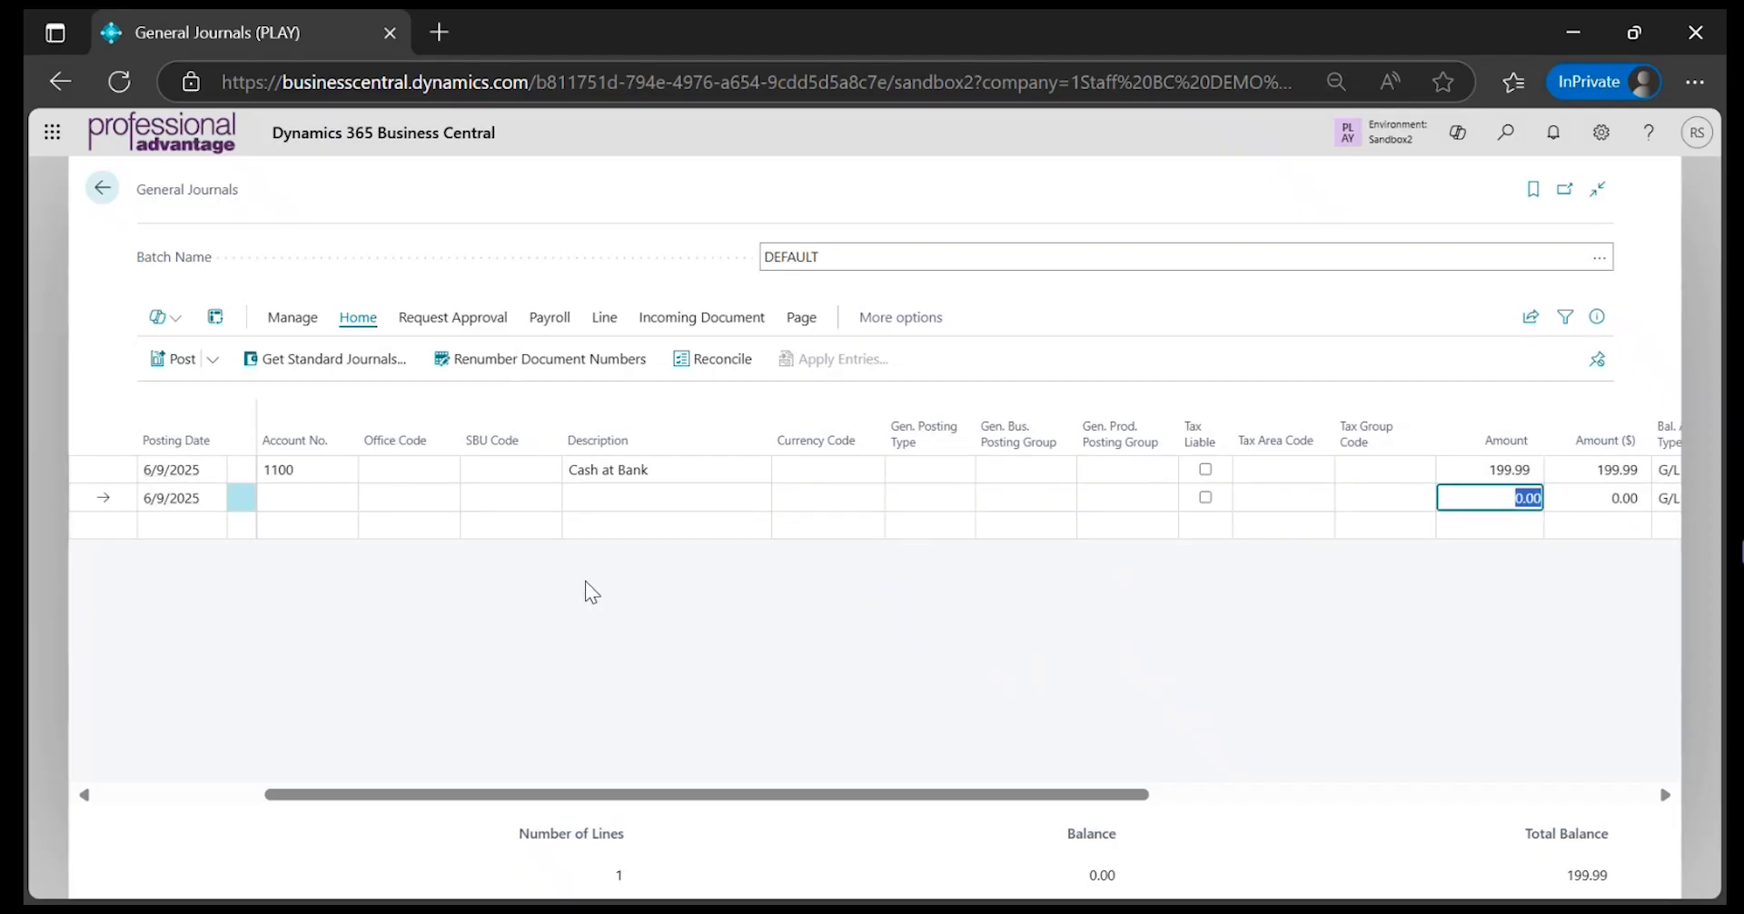
pyautogui.hotkey('shift', 'Tab')
pyautogui.hotkey('shift', 'Tab')
pyautogui.hotkey('shift', 'Tab')
pyautogui.hotkey('shift', 'Tab')
pyautogui.hotkey('shift', 'Tab')
pyautogui.hotkey('shift', 'Tab')
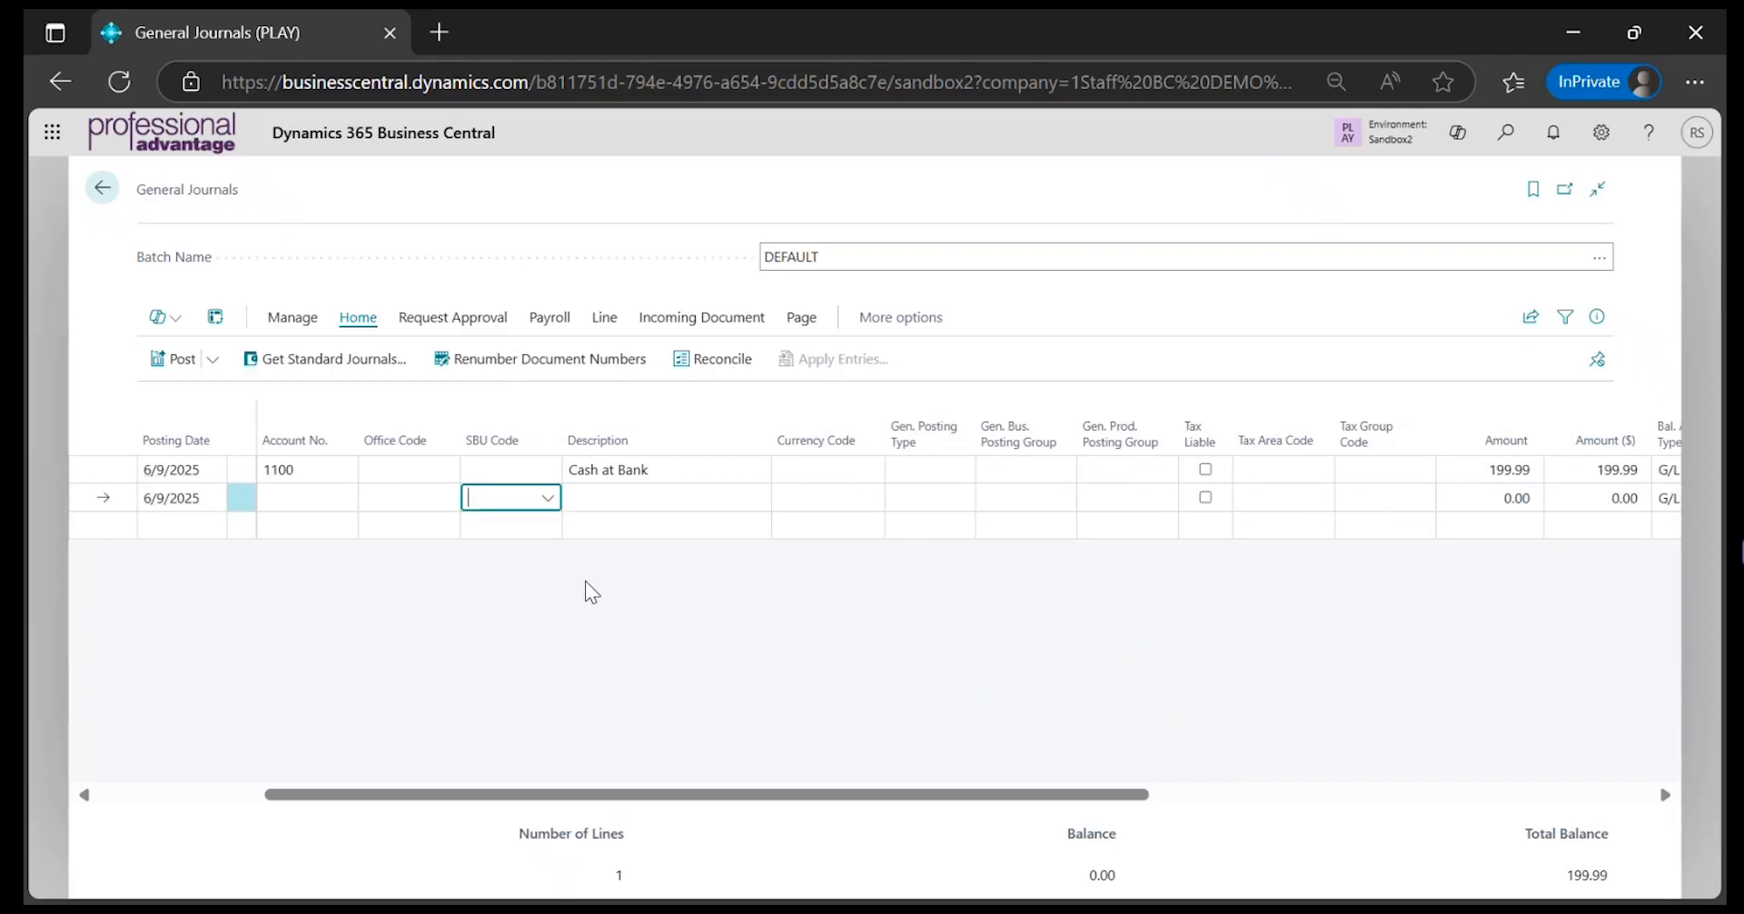
pyautogui.press('Tab')
pyautogui.press('Tab')
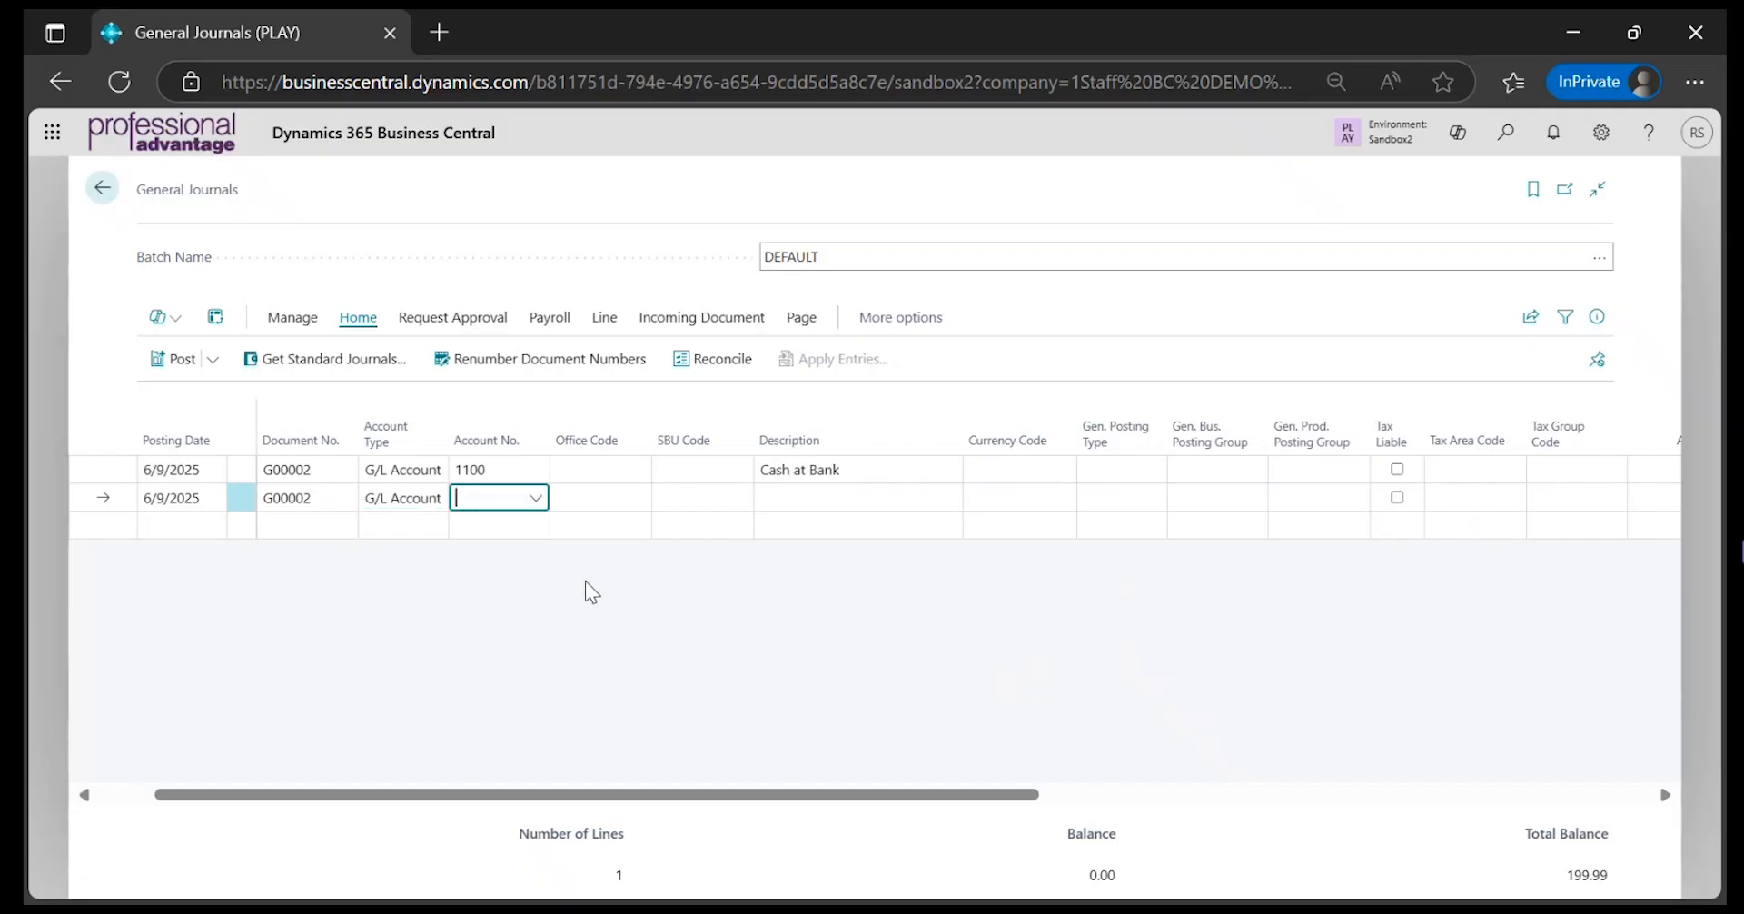
pyautogui.write('accou')
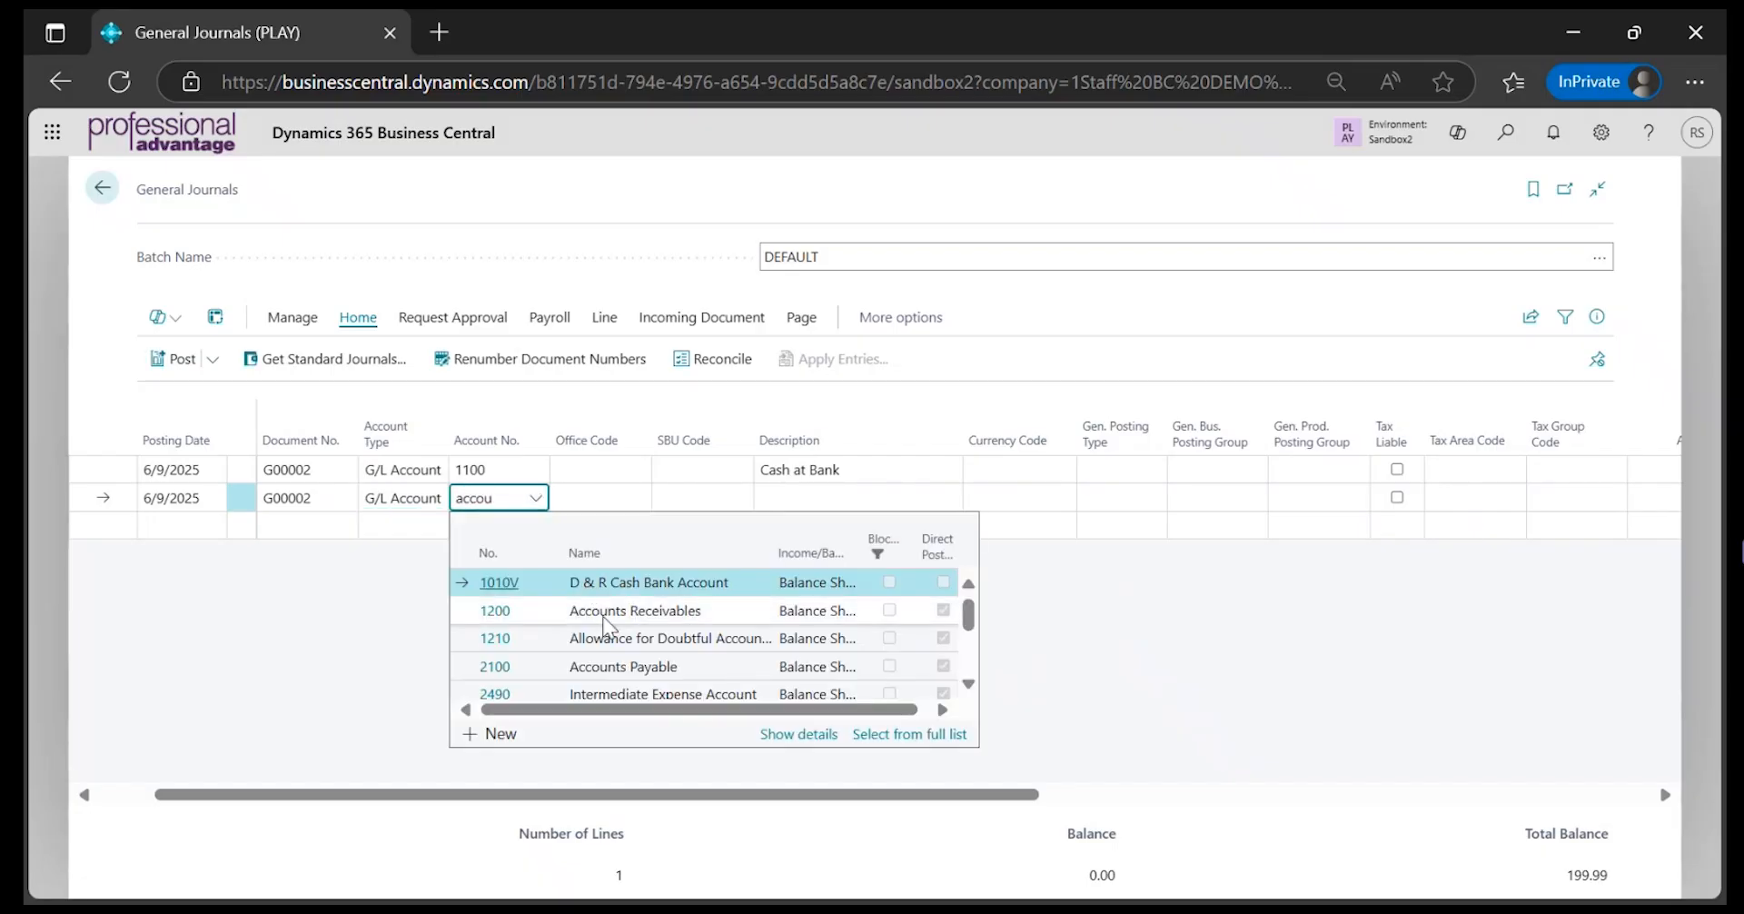
pyautogui.click(501, 611)
# Enter a balancing amount of -199.99 on the Accounts Receivables line
pyautogui.press('Tab')
pyautogui.press('Tab')
pyautogui.press('Tab')
pyautogui.press('Tab')
pyautogui.press('Tab')
pyautogui.press('Tab')
pyautogui.press('Tab')
pyautogui.press('Tab')
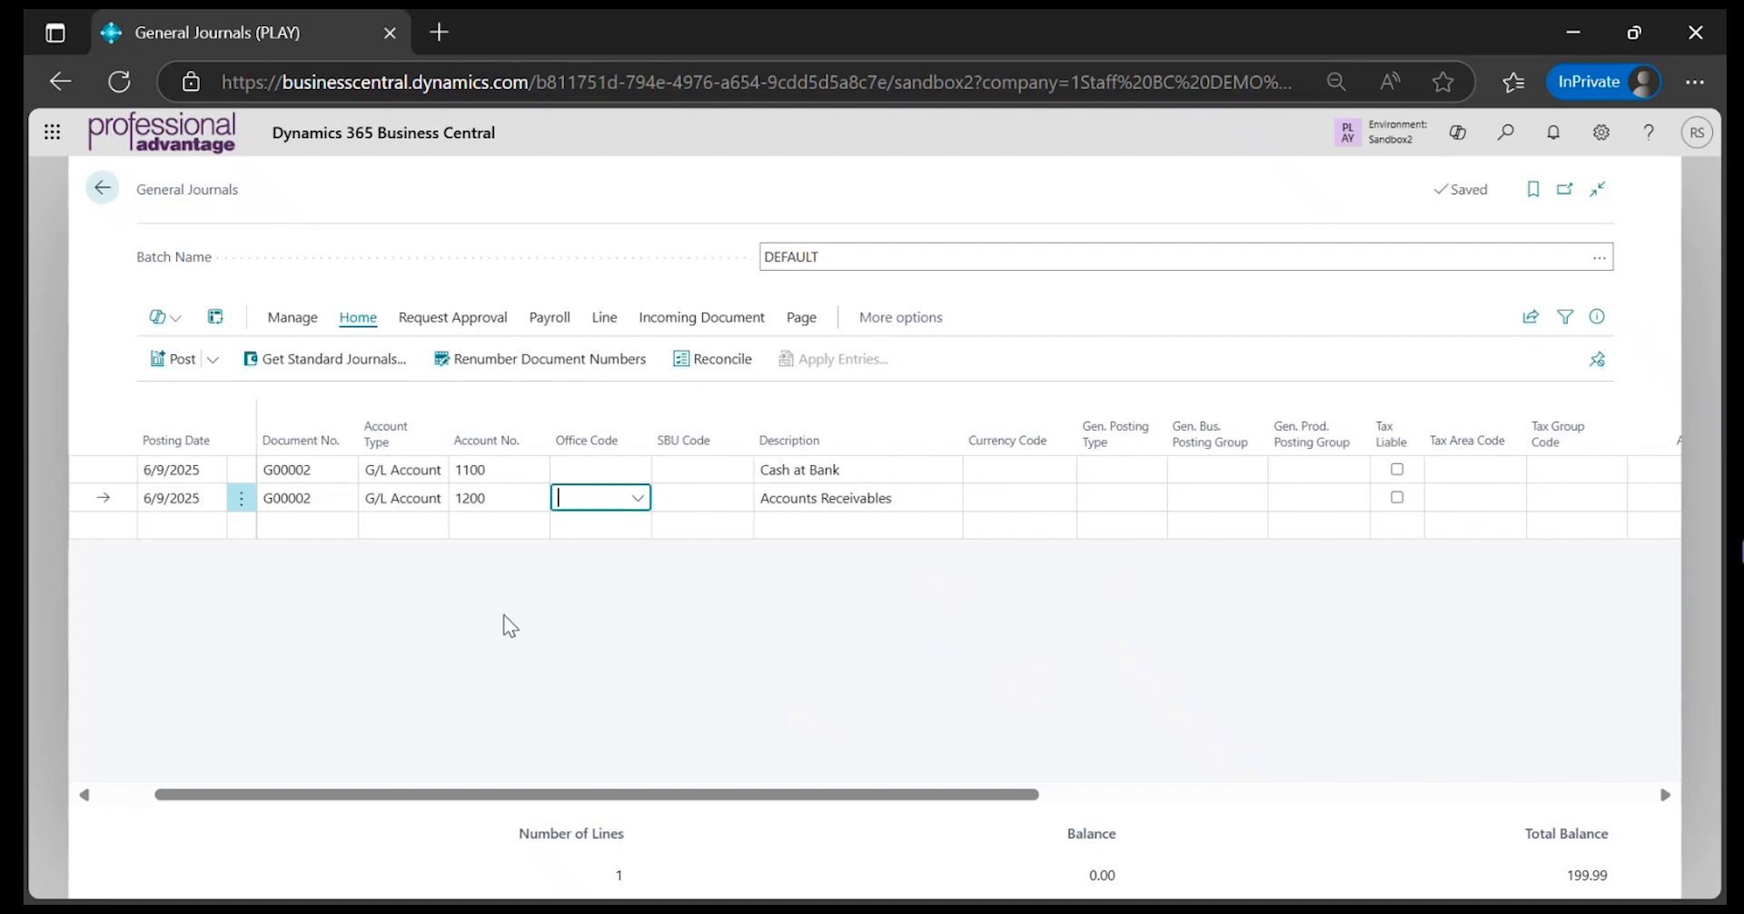
pyautogui.press('Tab')
pyautogui.press('Tab')
pyautogui.press('Tab')
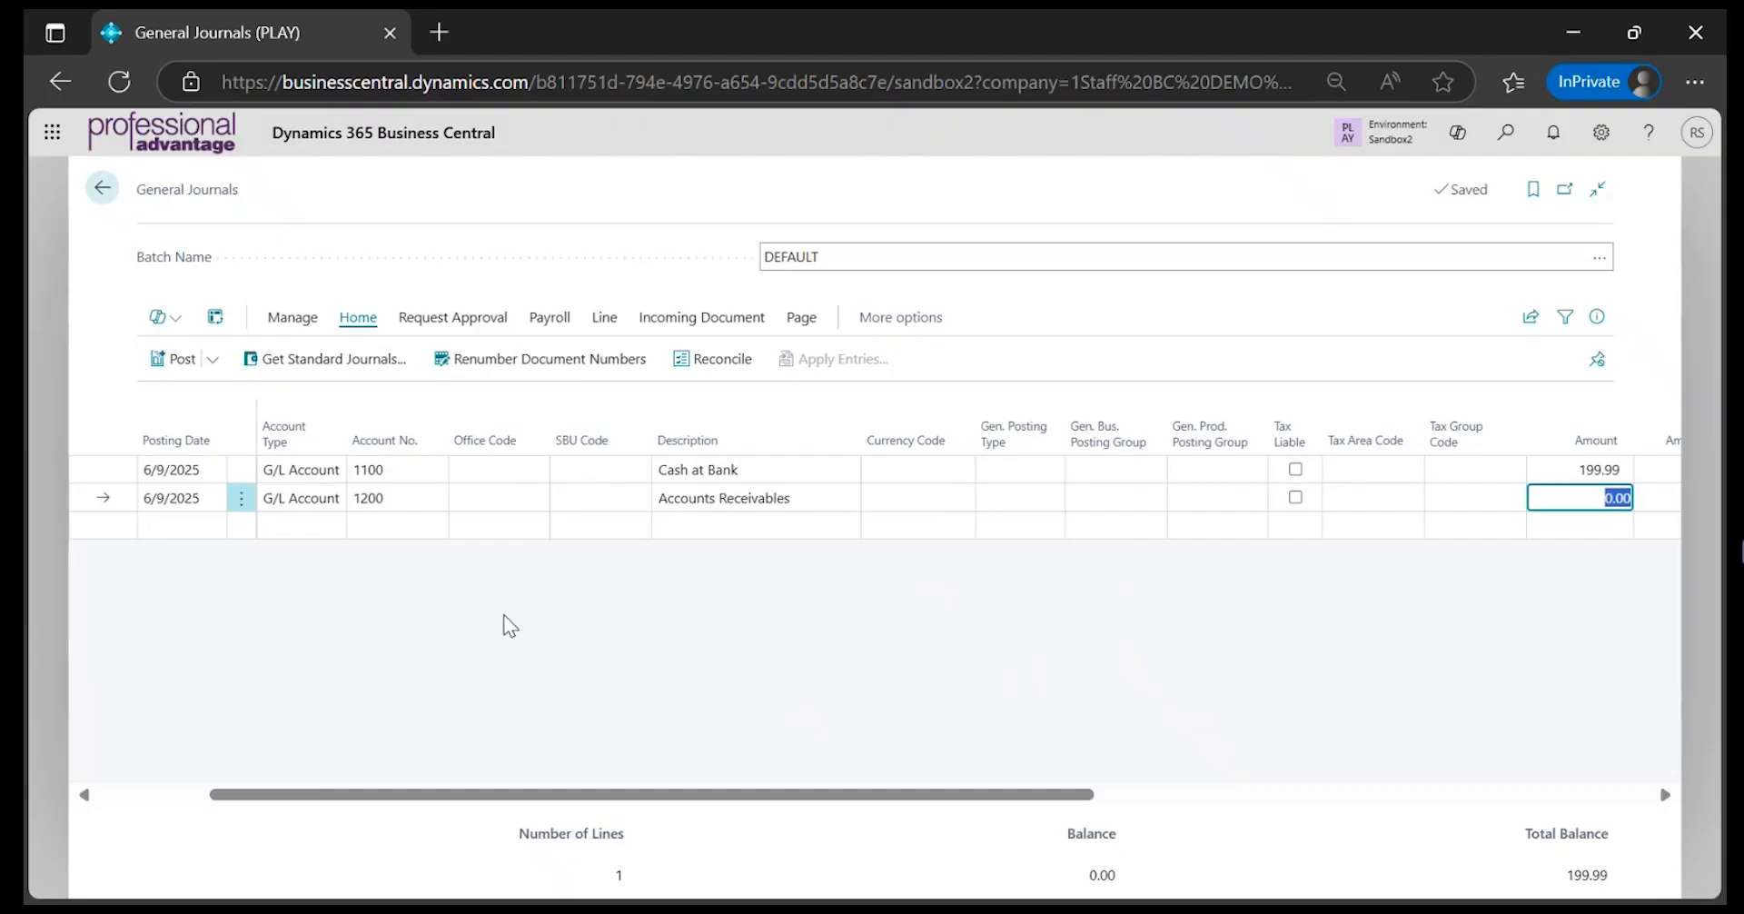
pyautogui.write('-199.99')
pyautogui.hotkey('shift', 'Tab')
pyautogui.hotkey('shift', 'Tab')
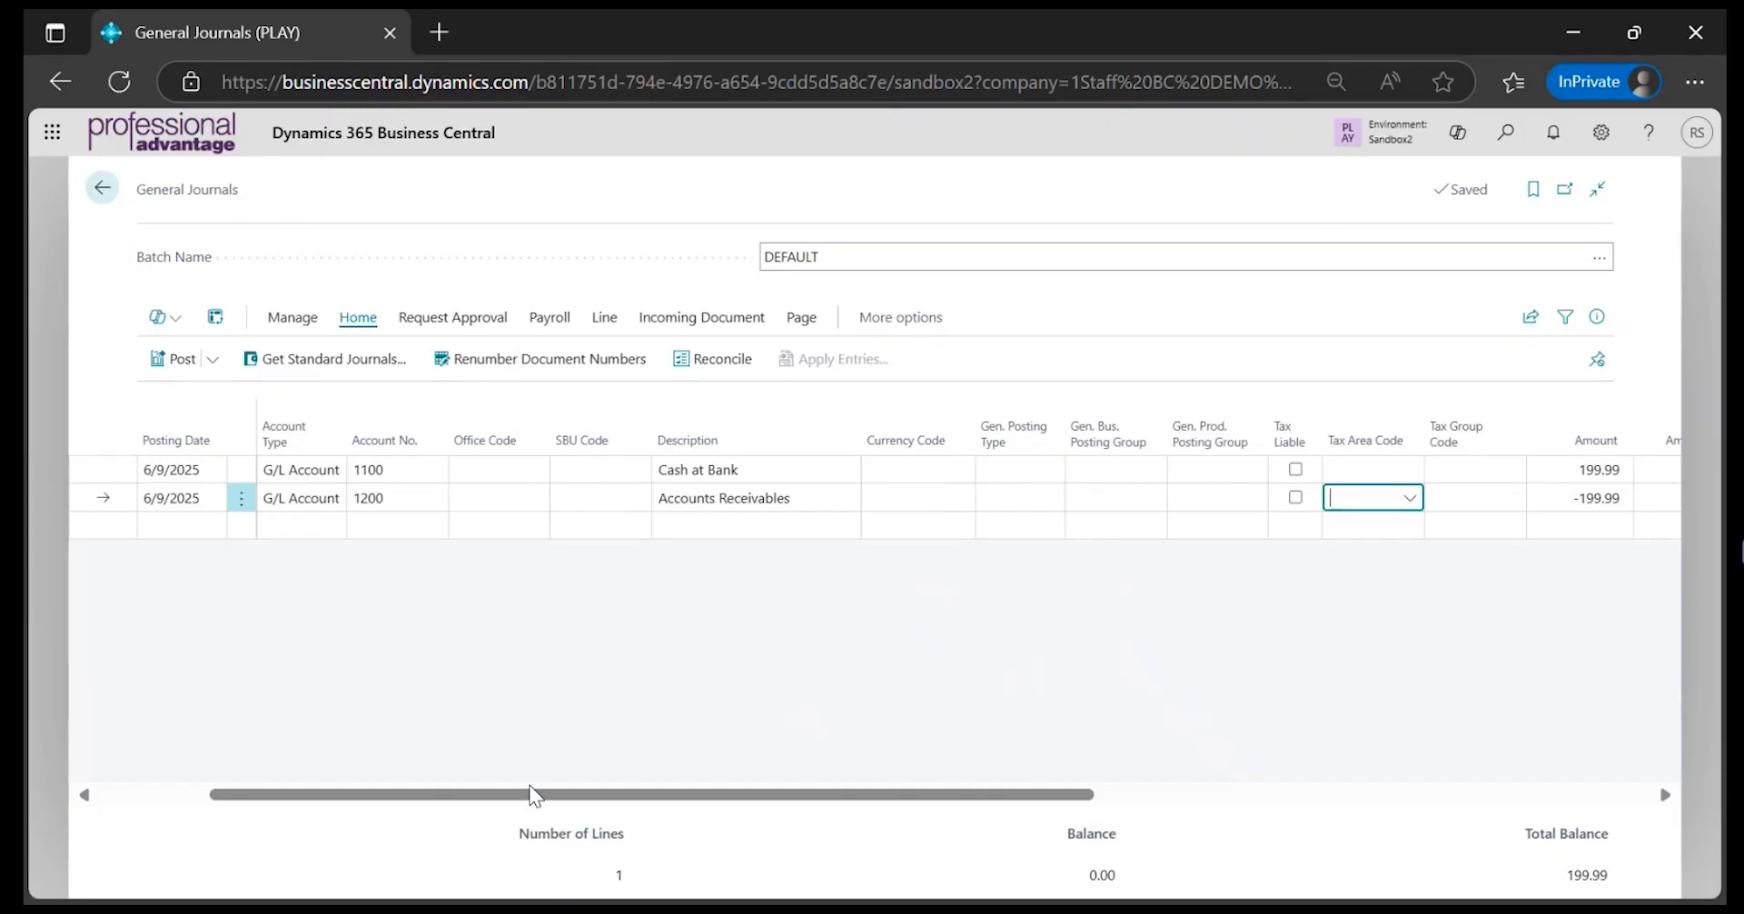
# Preview the posting of the two-line journal, examine both G/L entries and return to the journal
pyautogui.moveTo(534, 798); pyautogui.dragTo(311, 792)
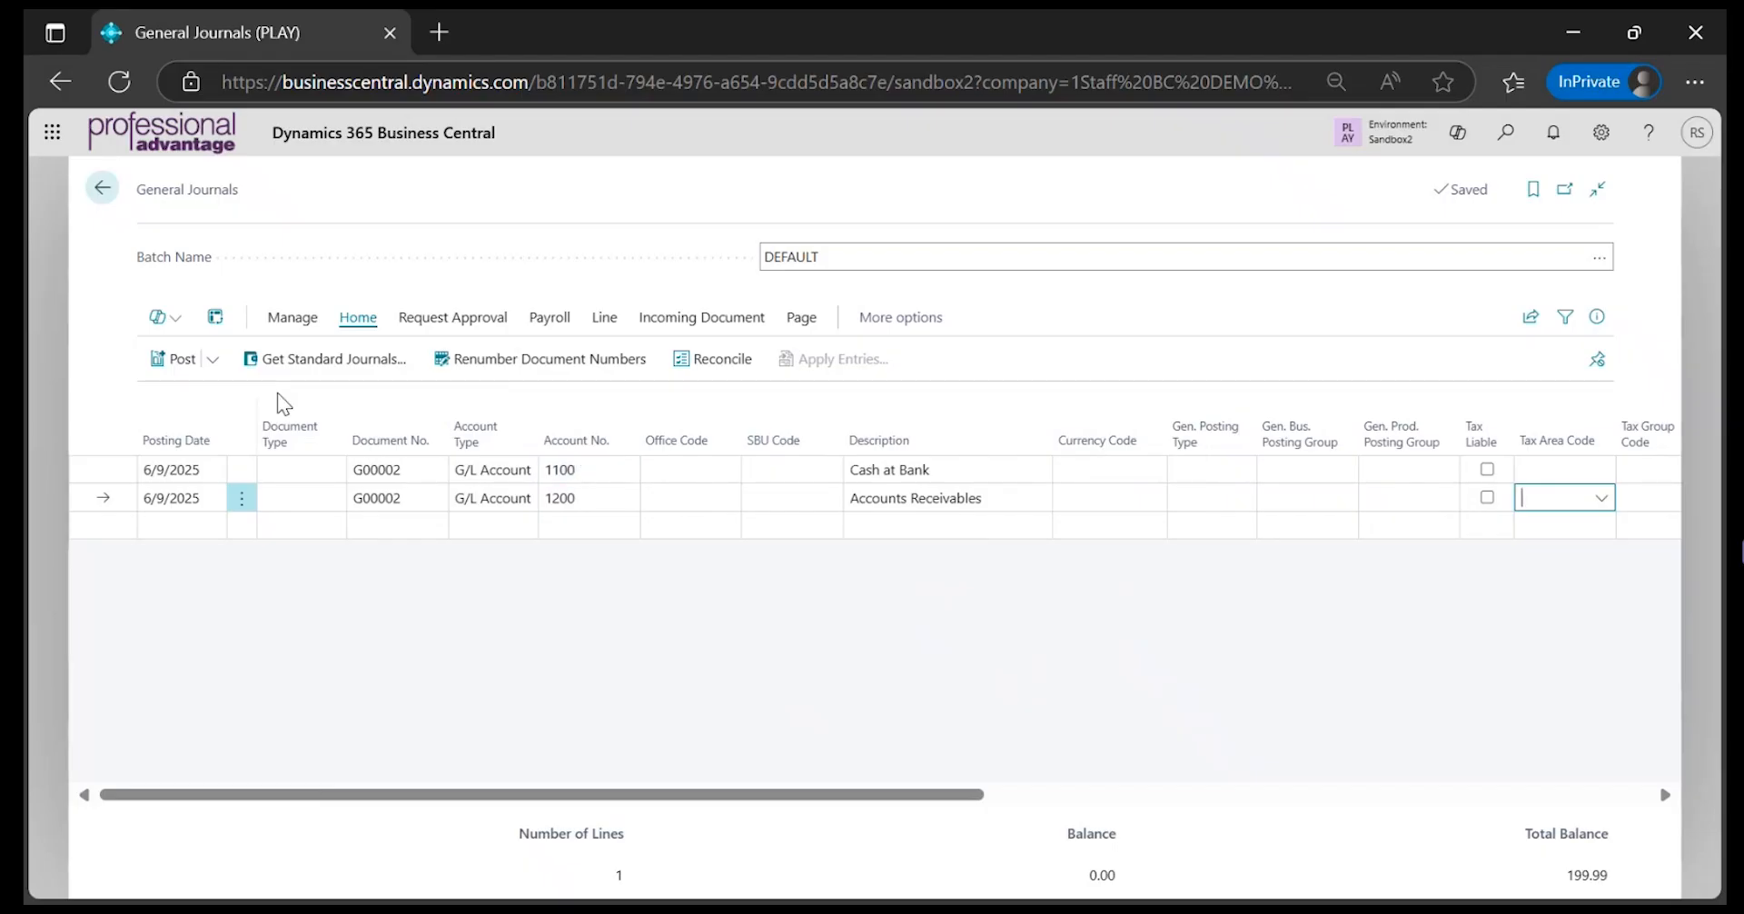
pyautogui.click(215, 361)
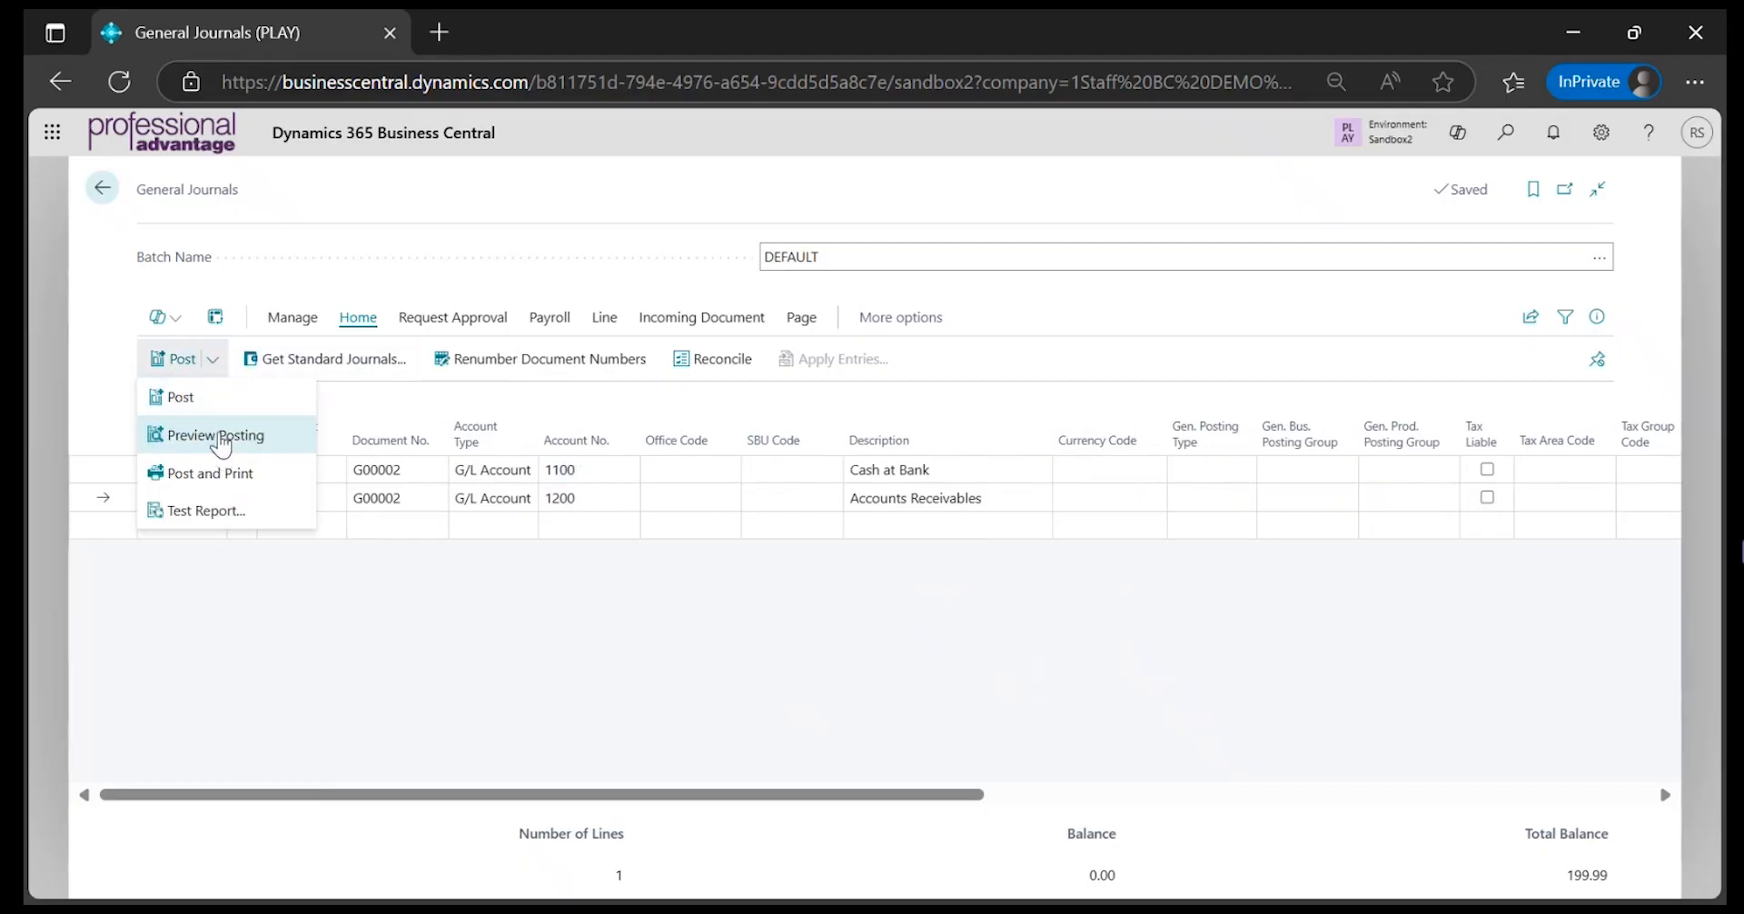
pyautogui.click(218, 435)
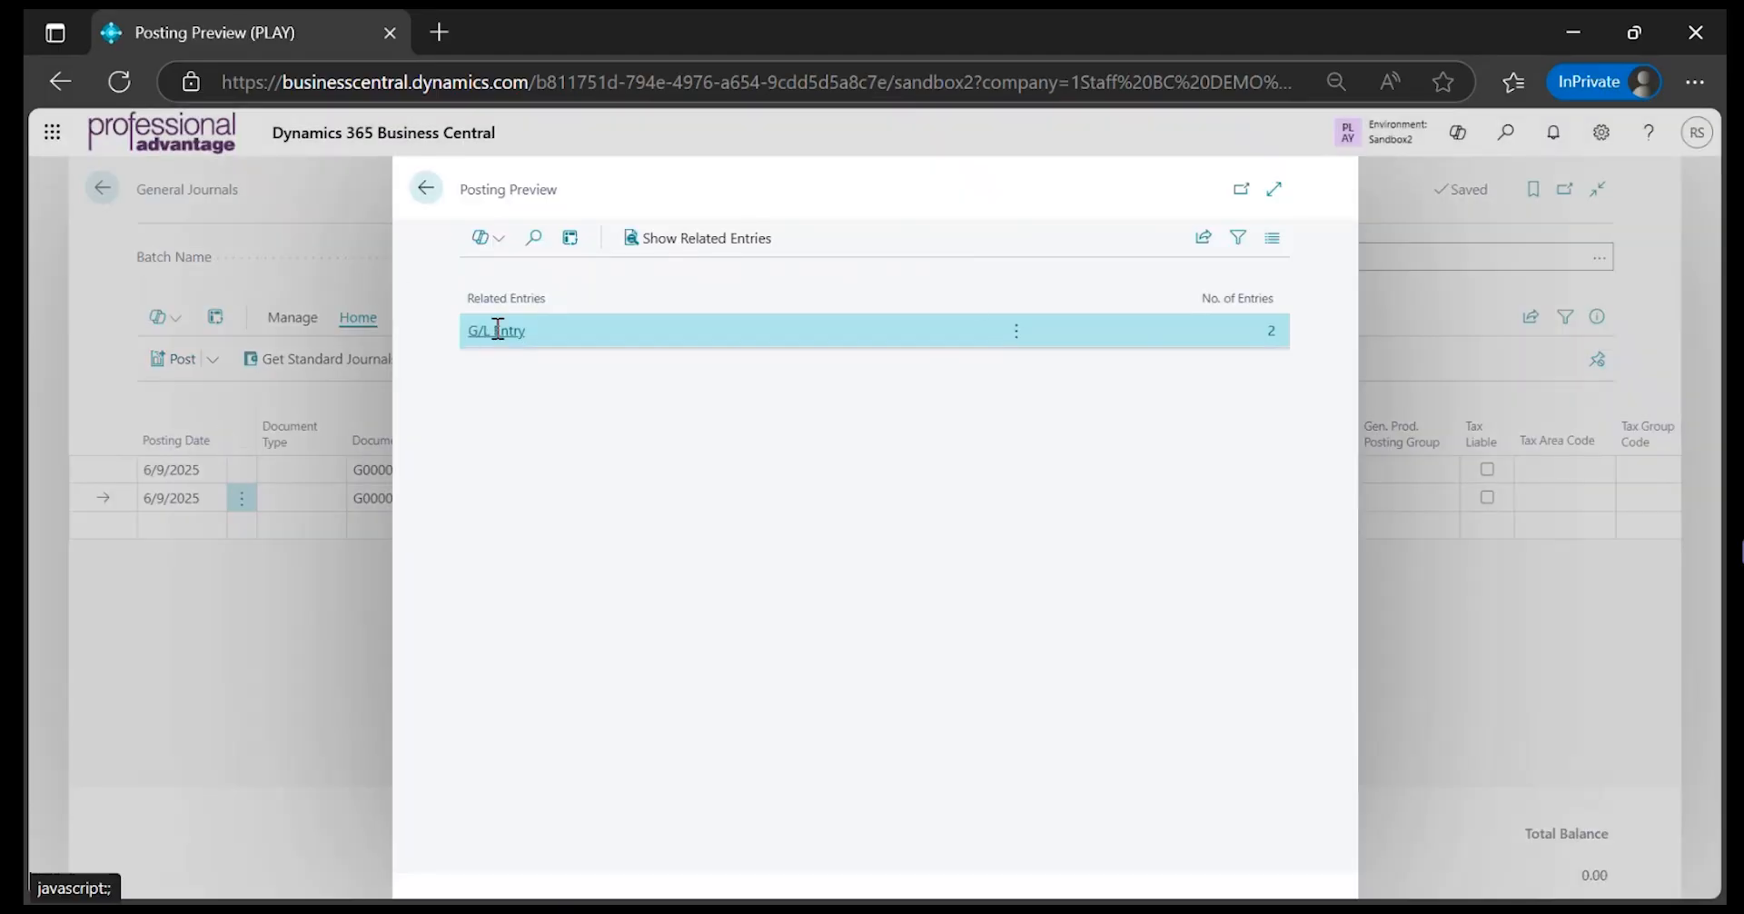
pyautogui.click(498, 330)
pyautogui.click(531, 338)
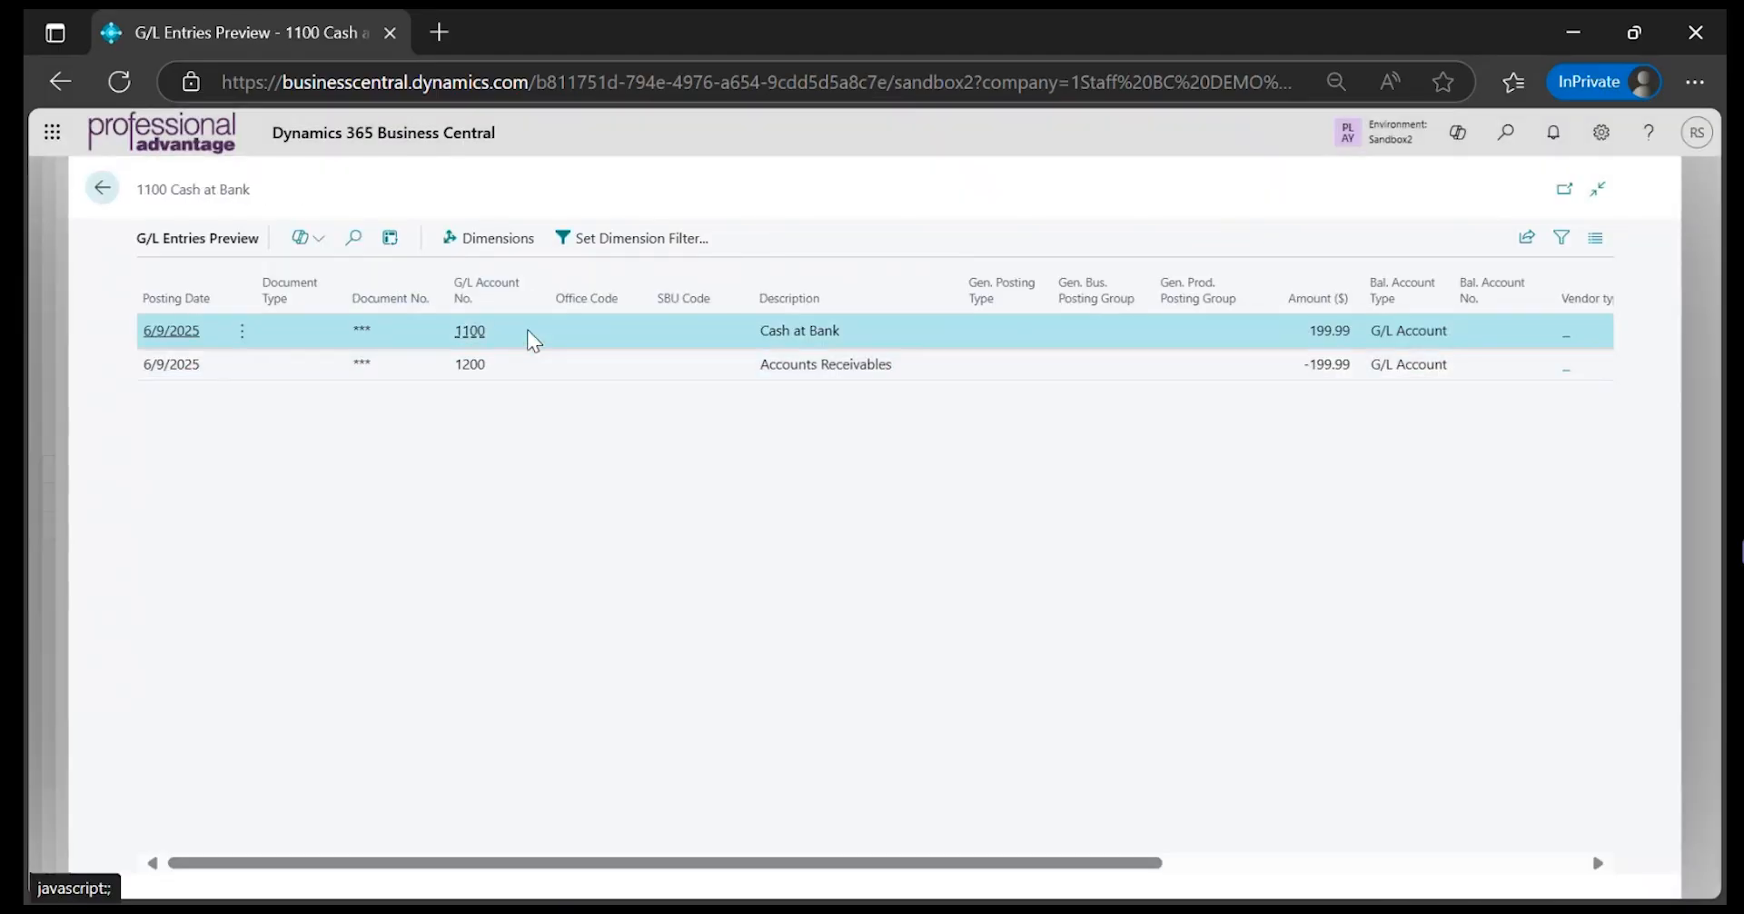
pyautogui.hotkey('shift', 'Down')
pyautogui.press('Up')
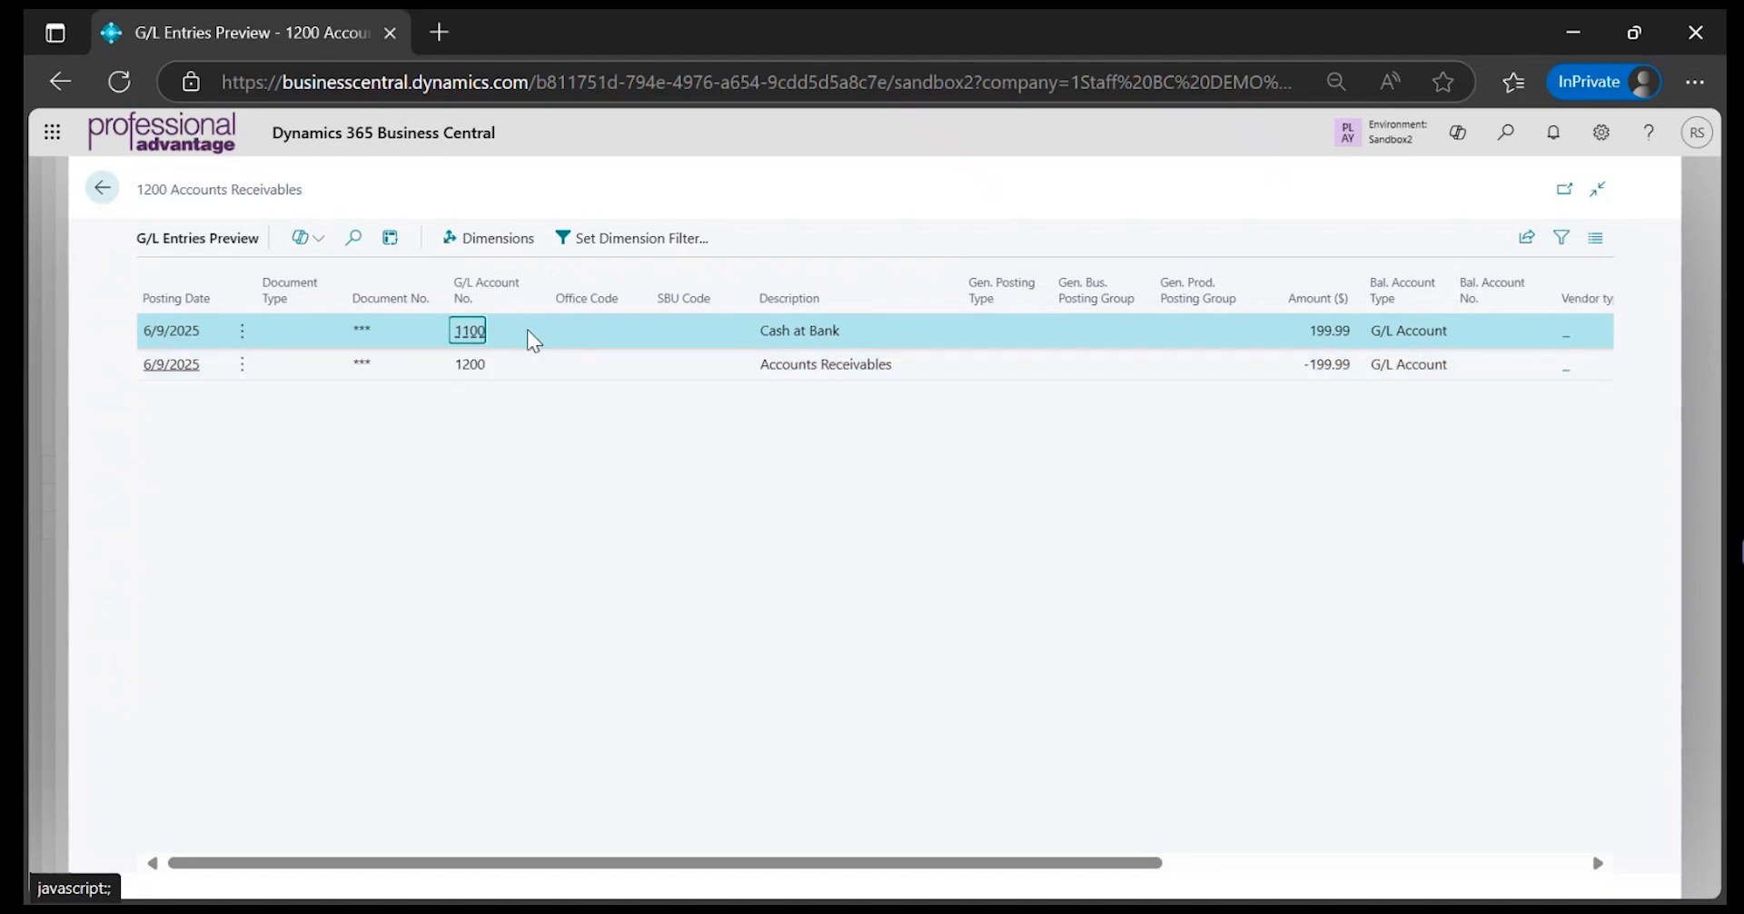
pyautogui.hotkey('shift', 'Down')
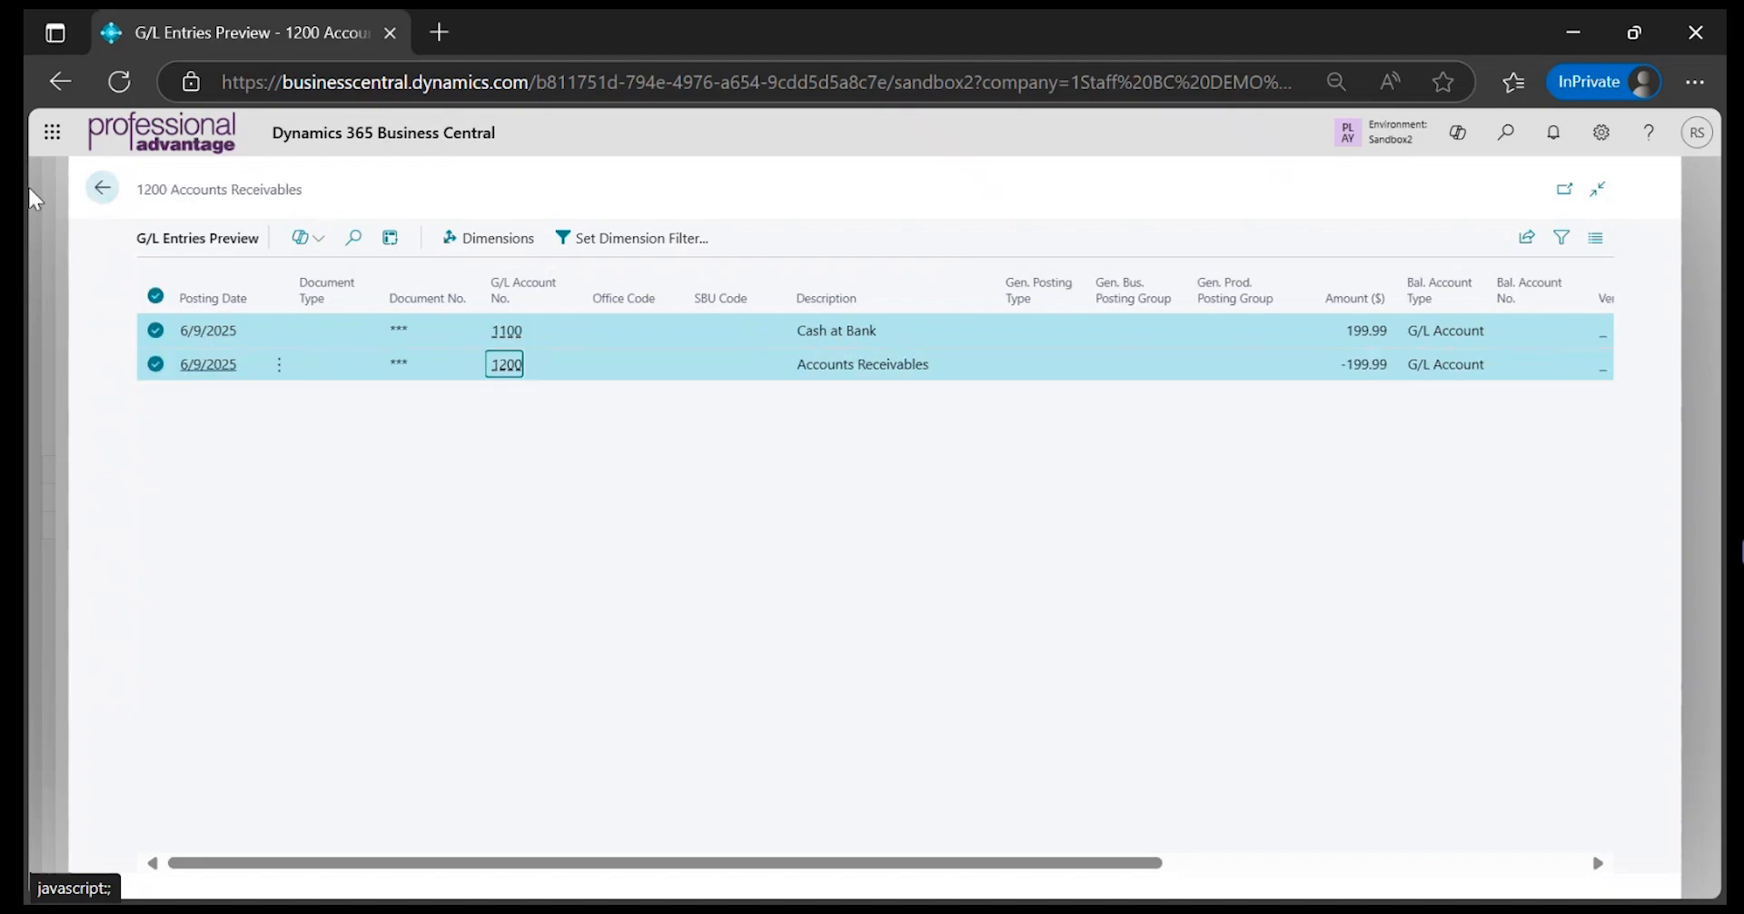
pyautogui.click(103, 198)
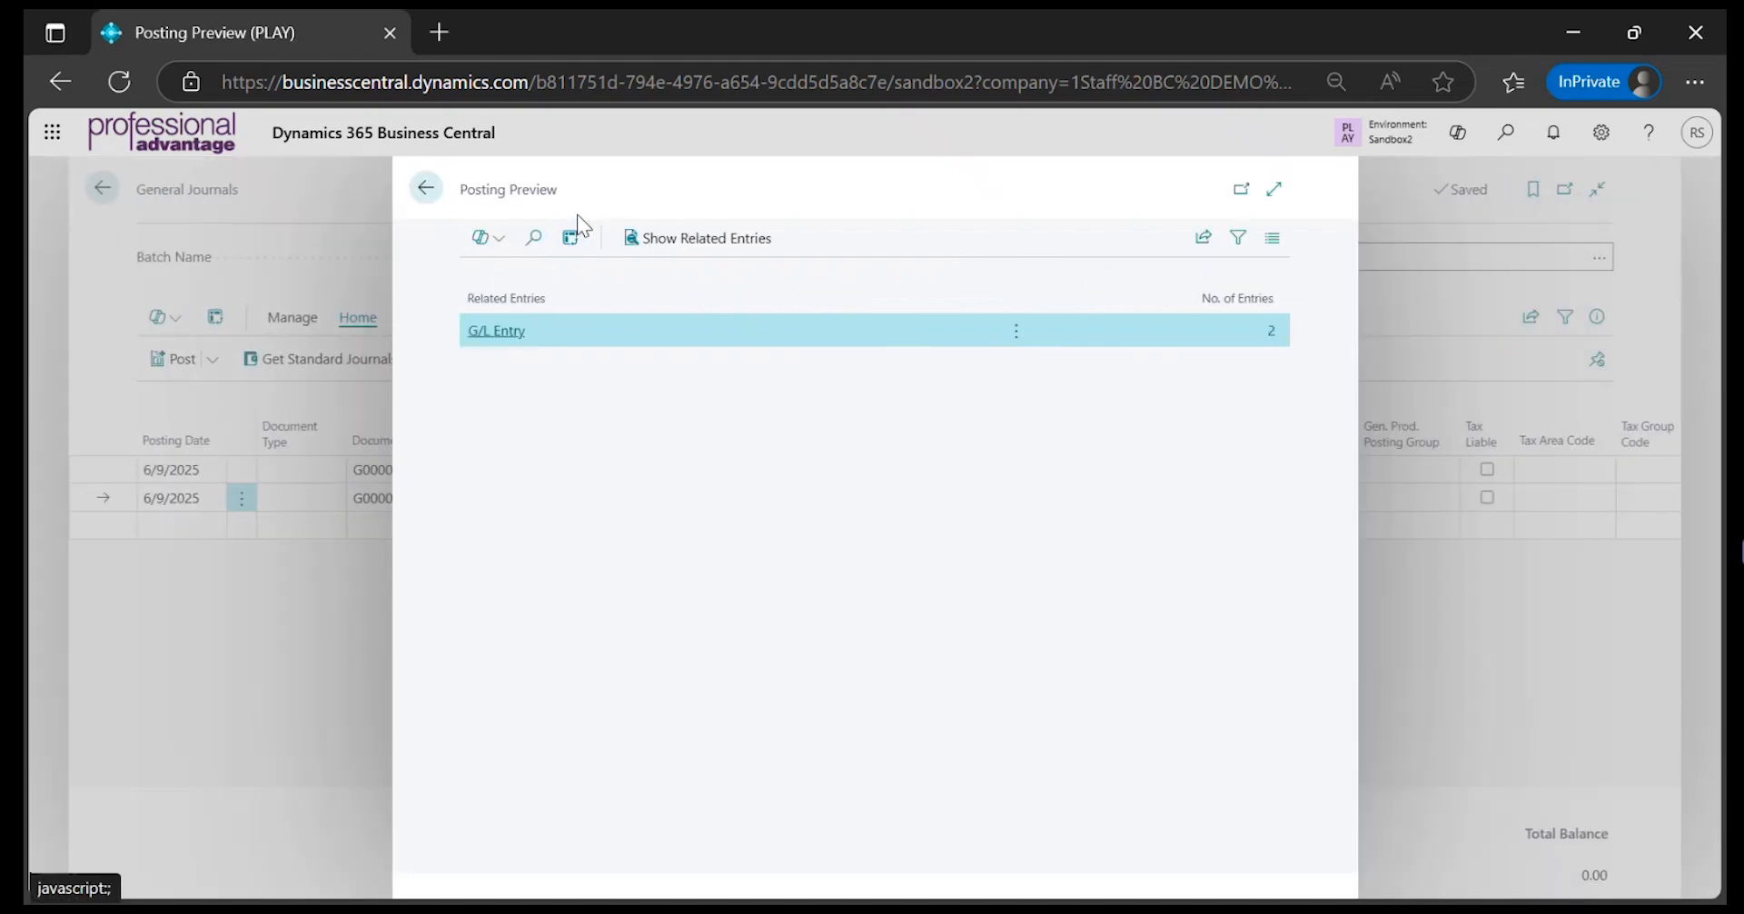
pyautogui.click(428, 190)
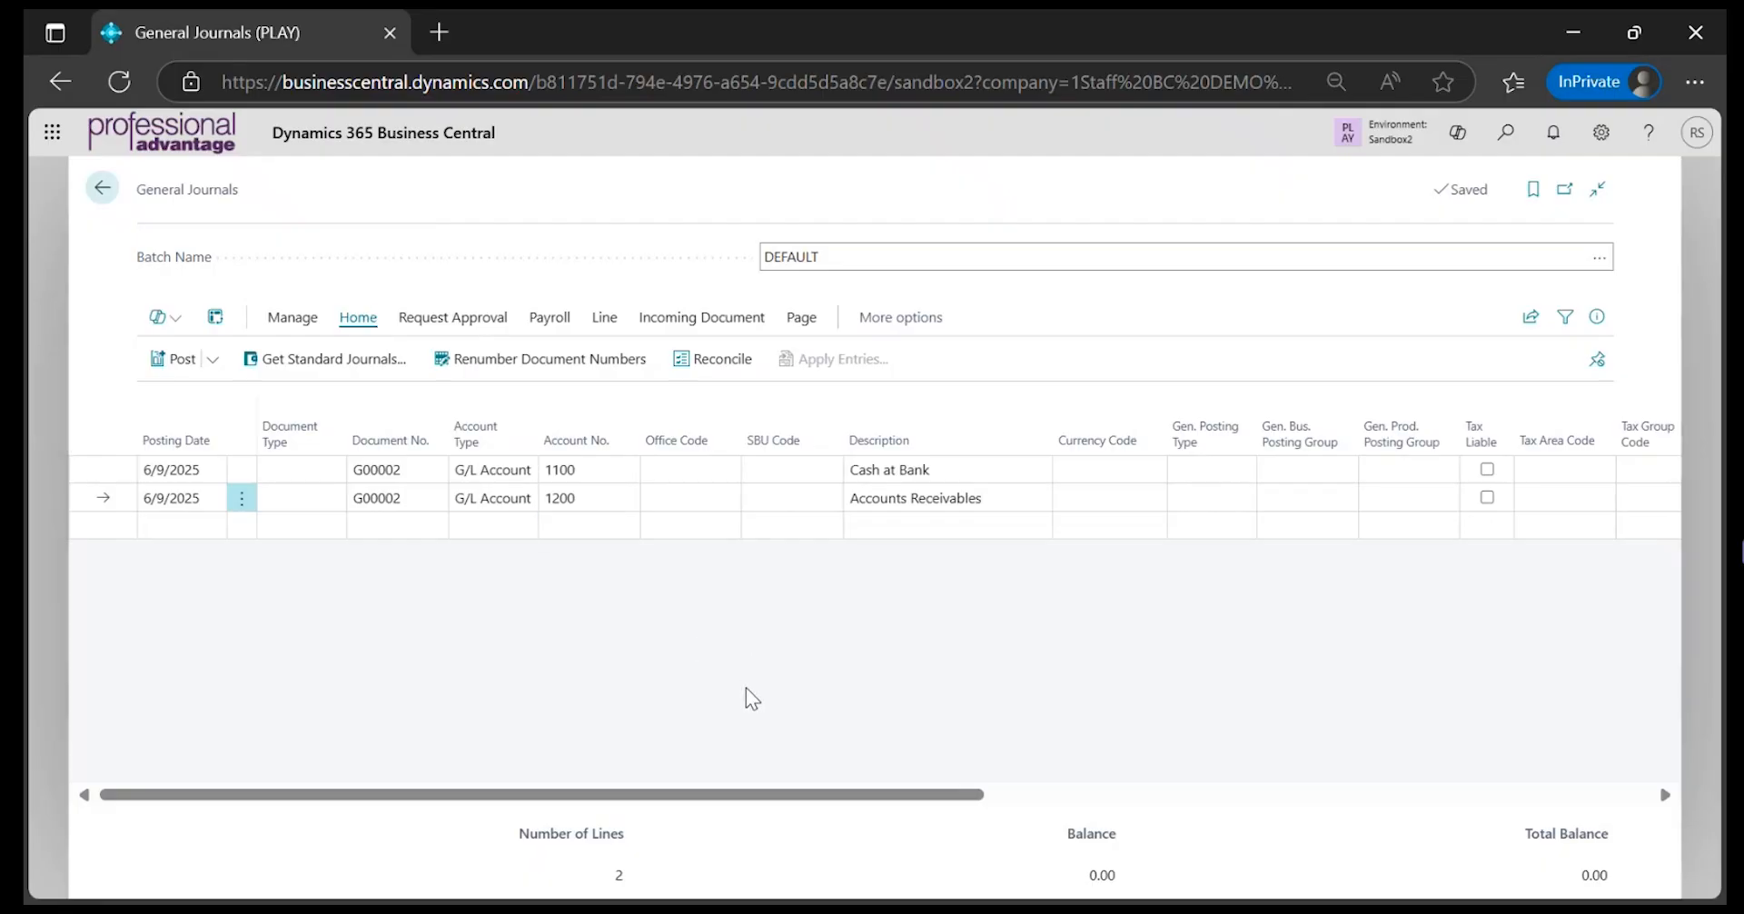
pyautogui.click(336, 472)
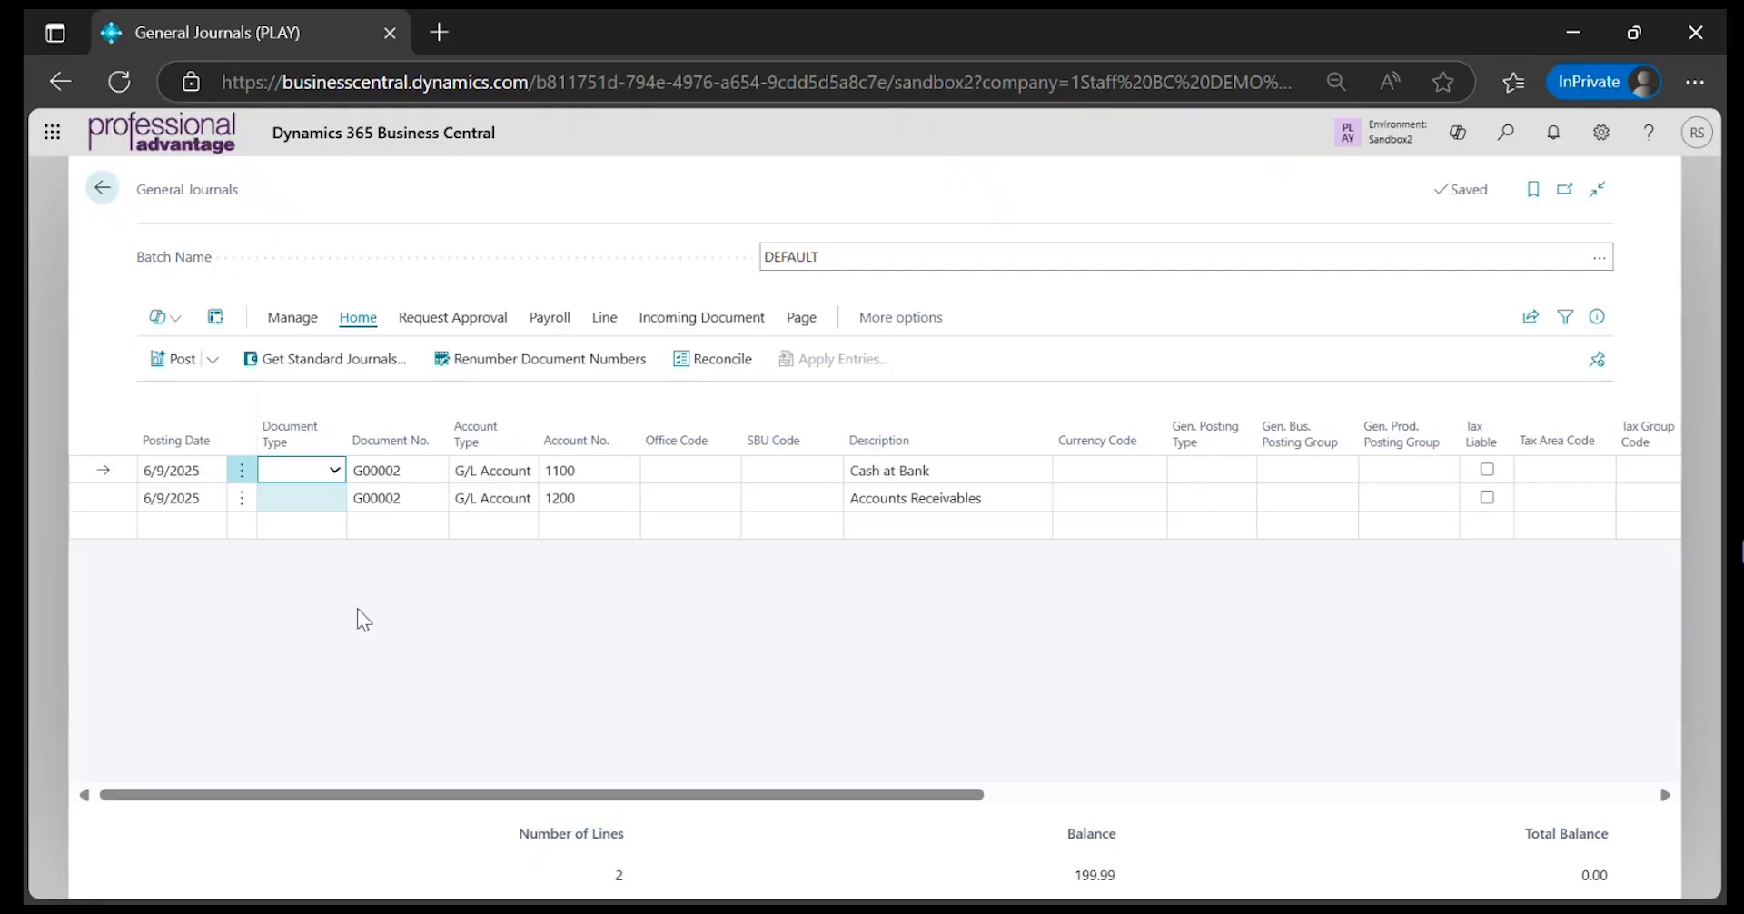
pyautogui.click(558, 603)
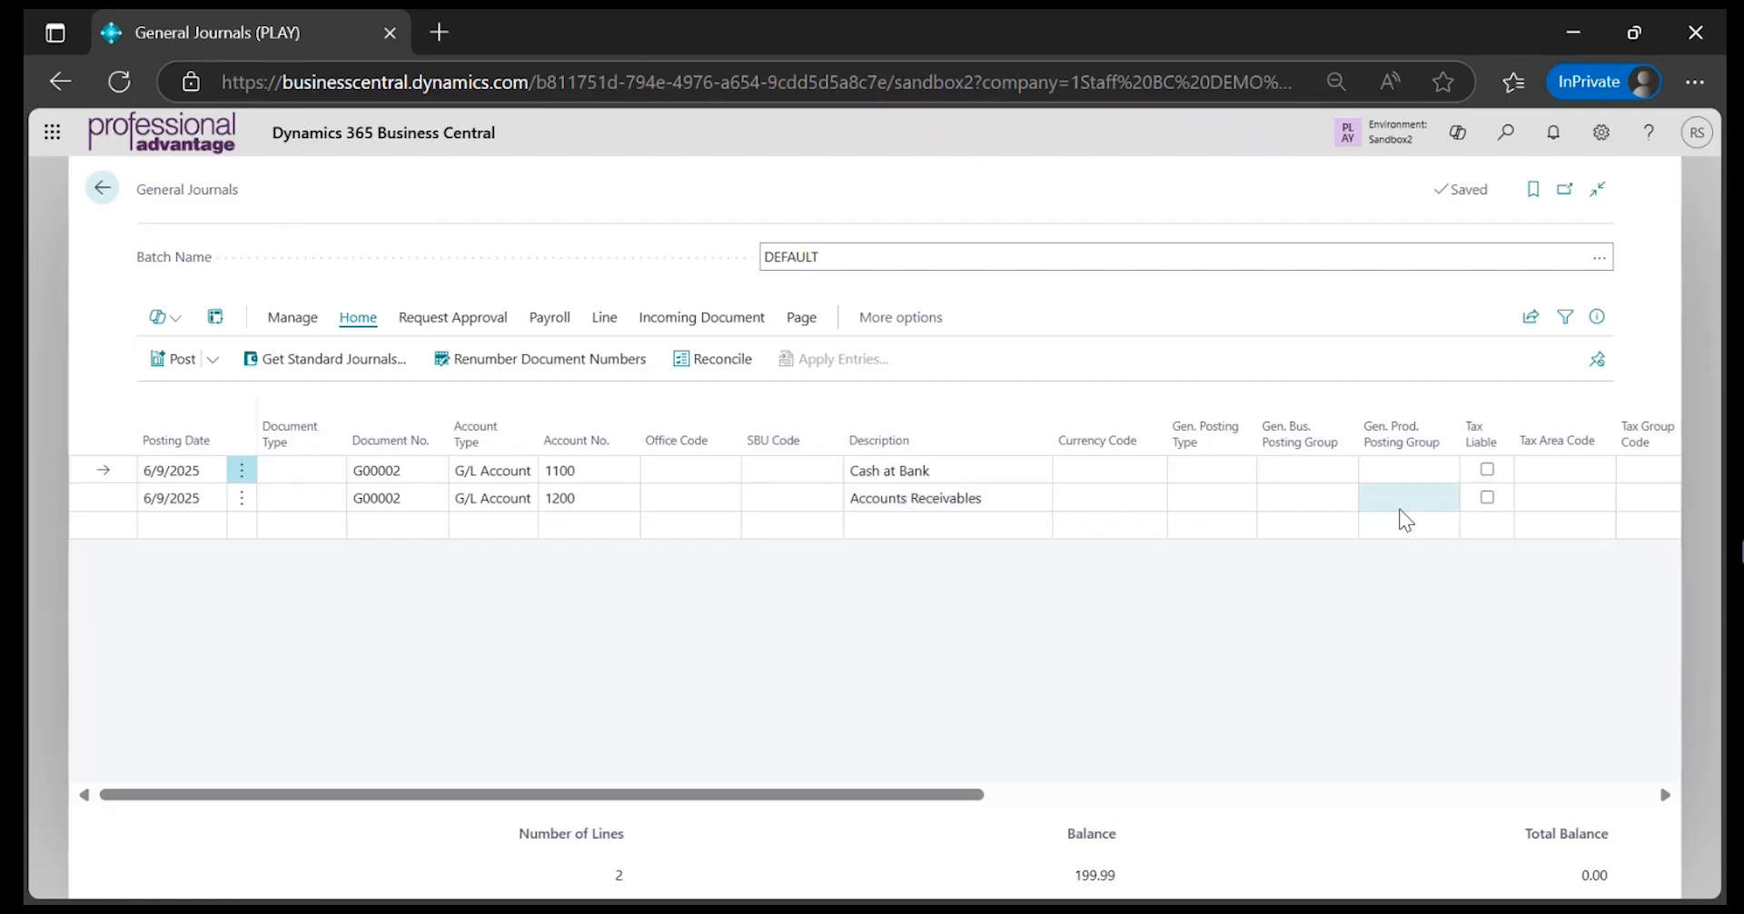
pyautogui.moveTo(973, 795); pyautogui.dragTo(609, 740)
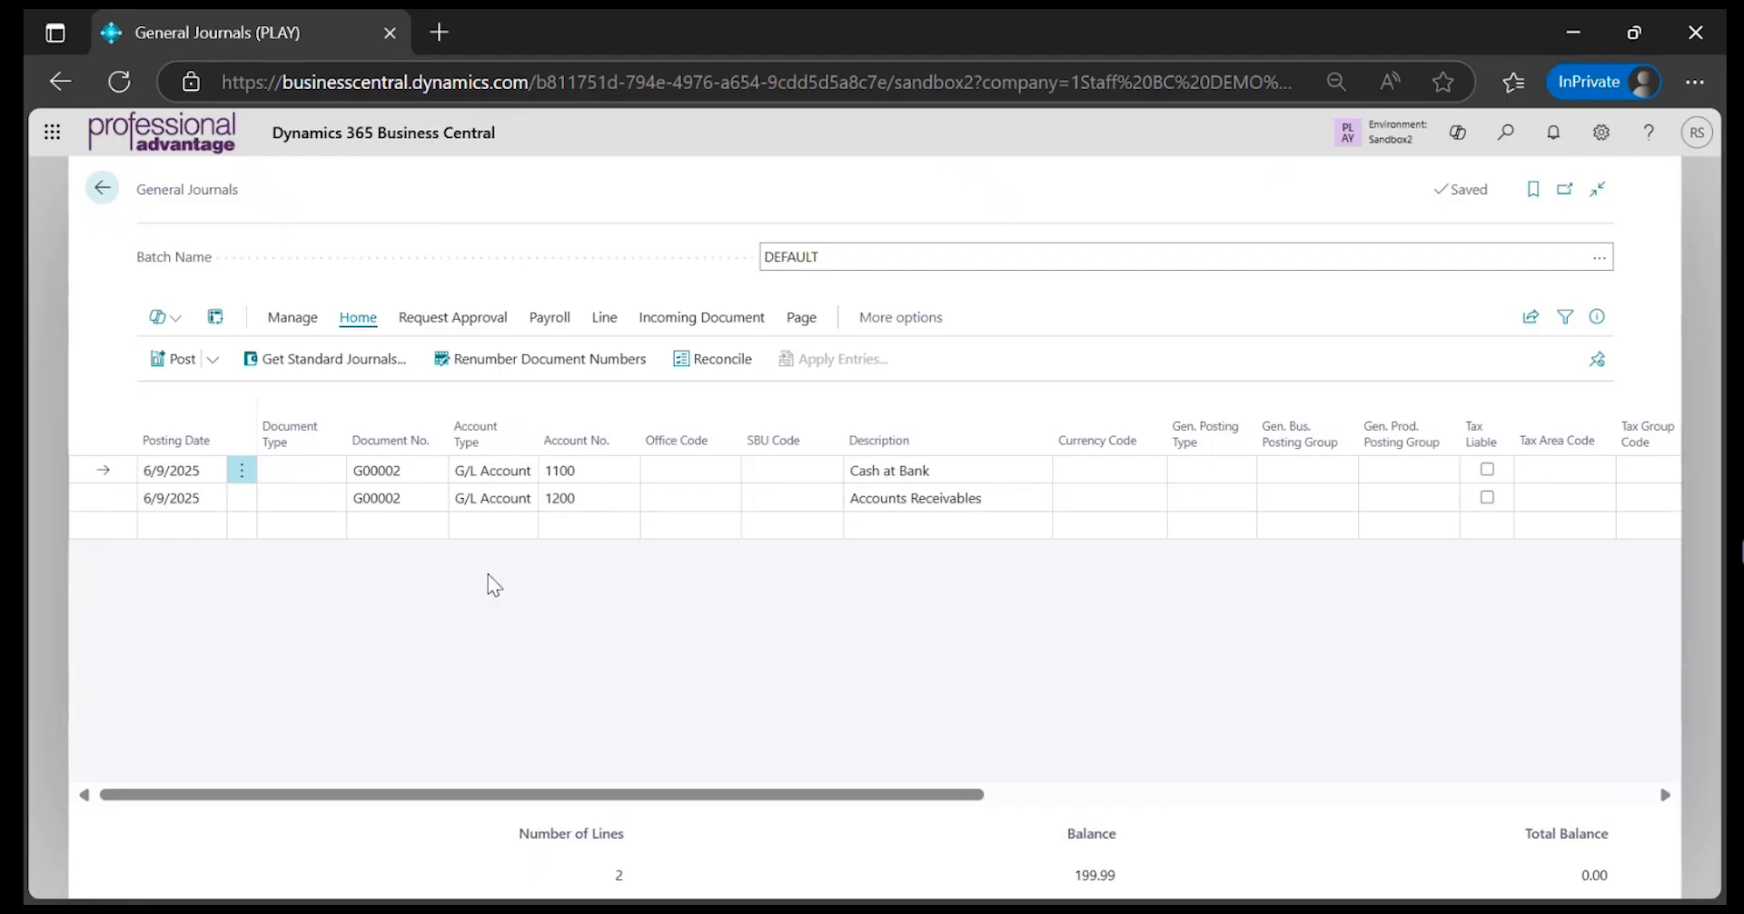
# Post the two journal lines from the DEFAULT batch, confirm the posting and leave the general journal
pyautogui.click(194, 372)
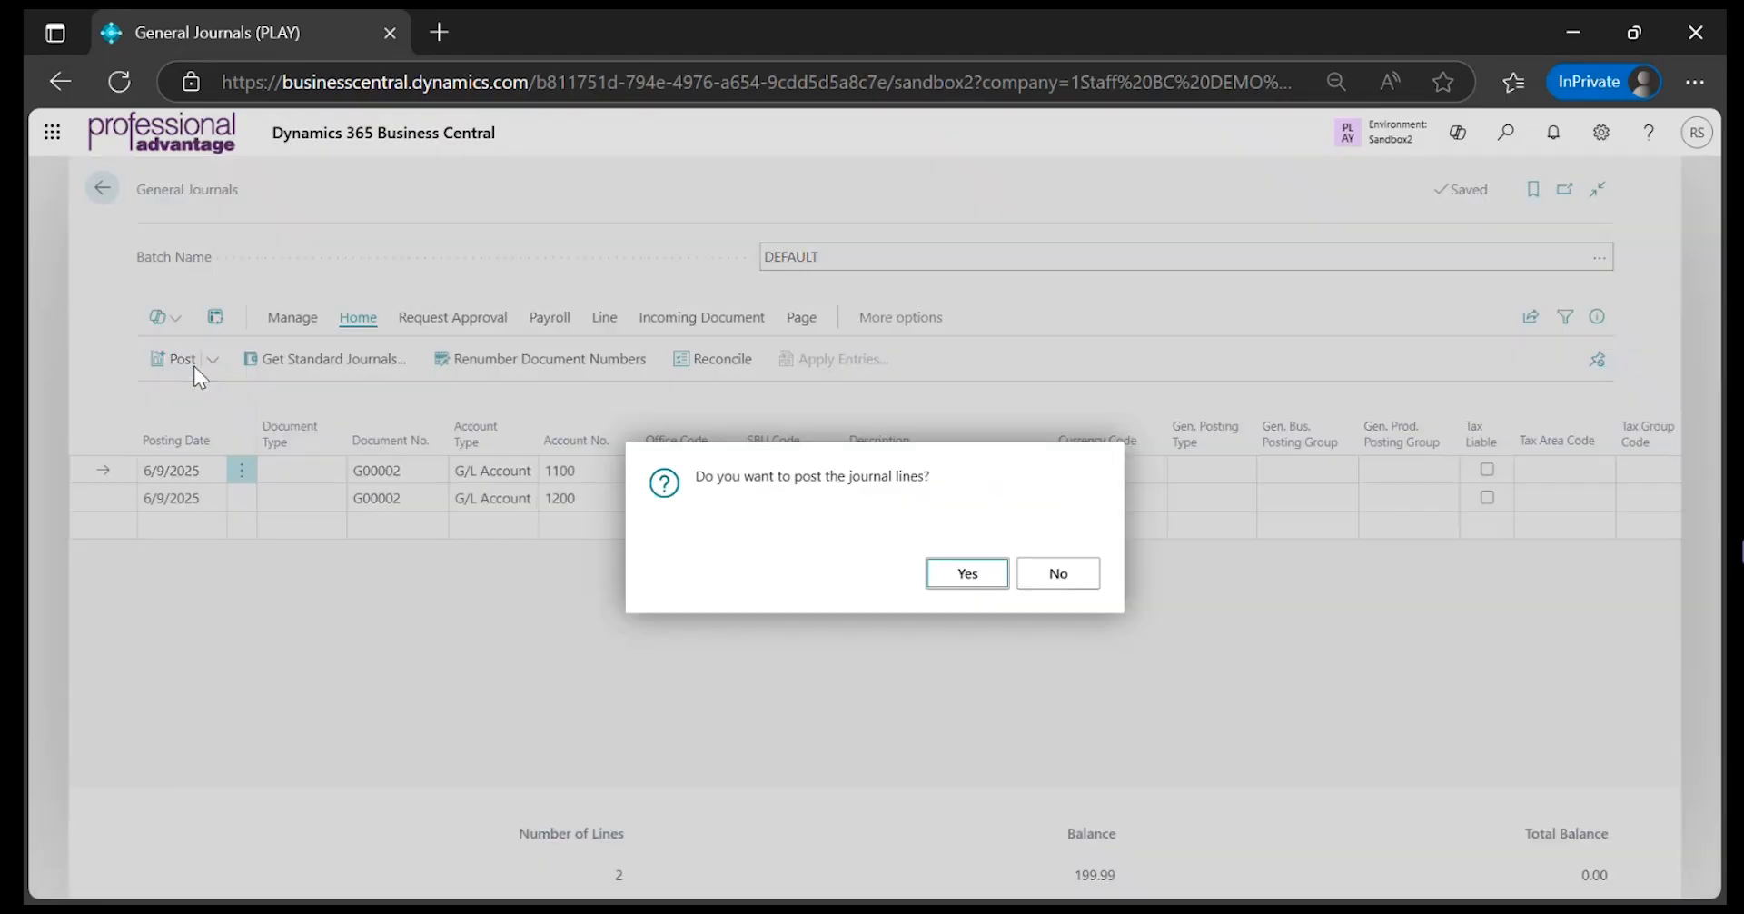
pyautogui.click(959, 577)
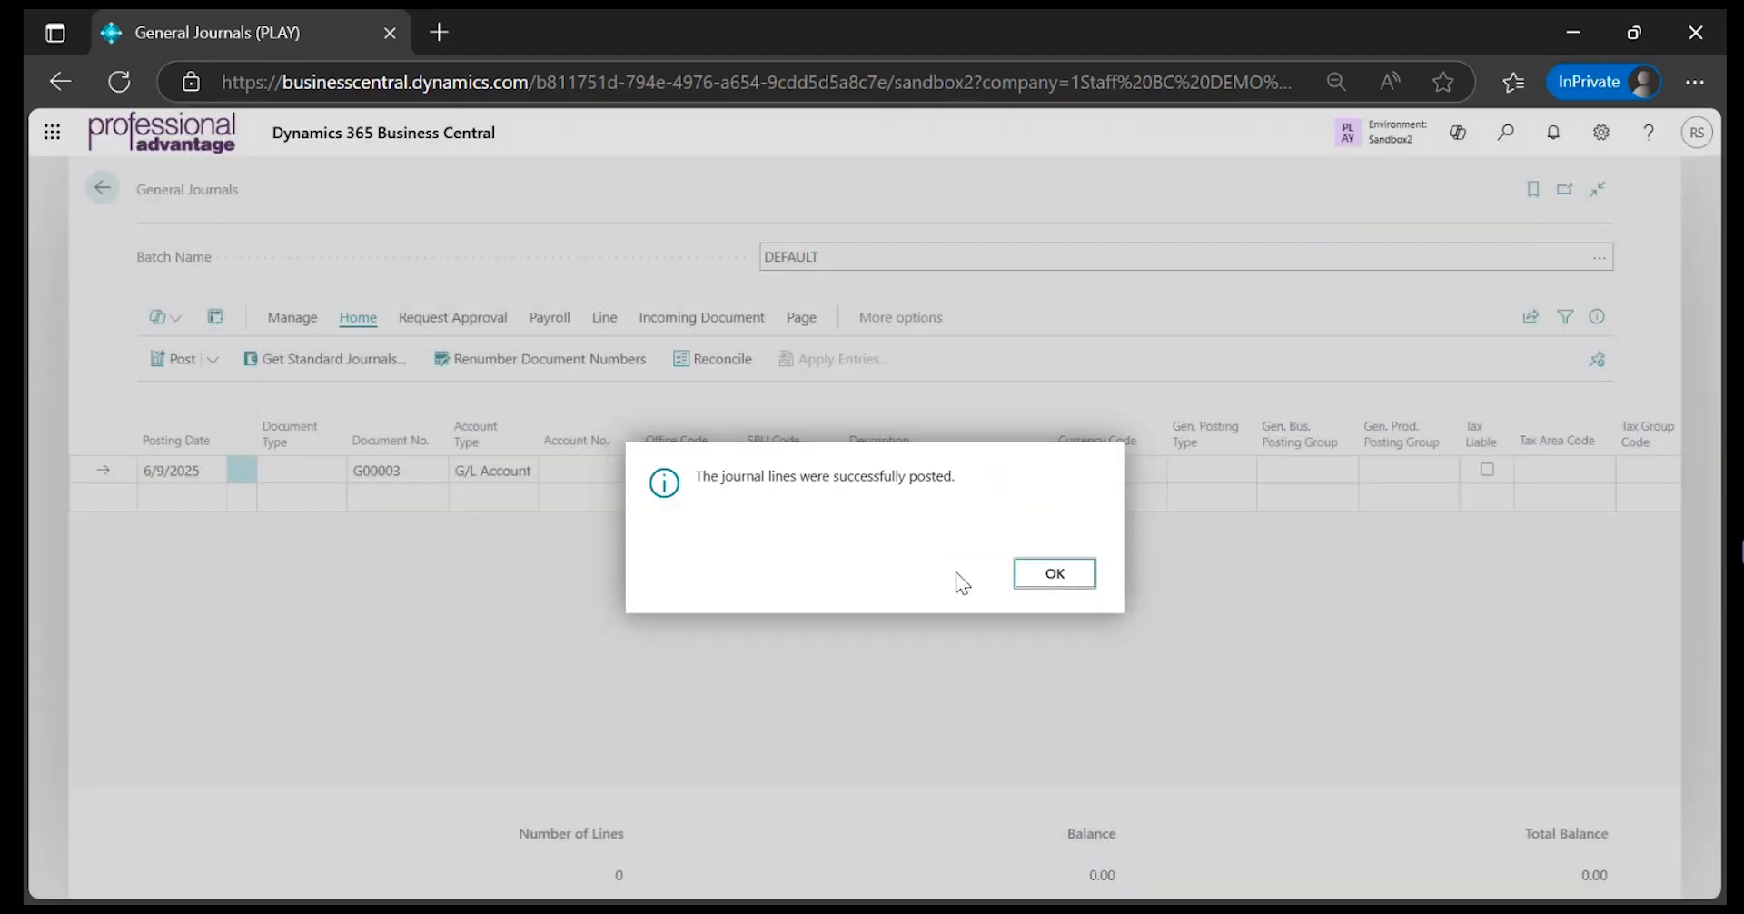
pyautogui.moveTo(672, 481); pyautogui.dragTo(1092, 483)
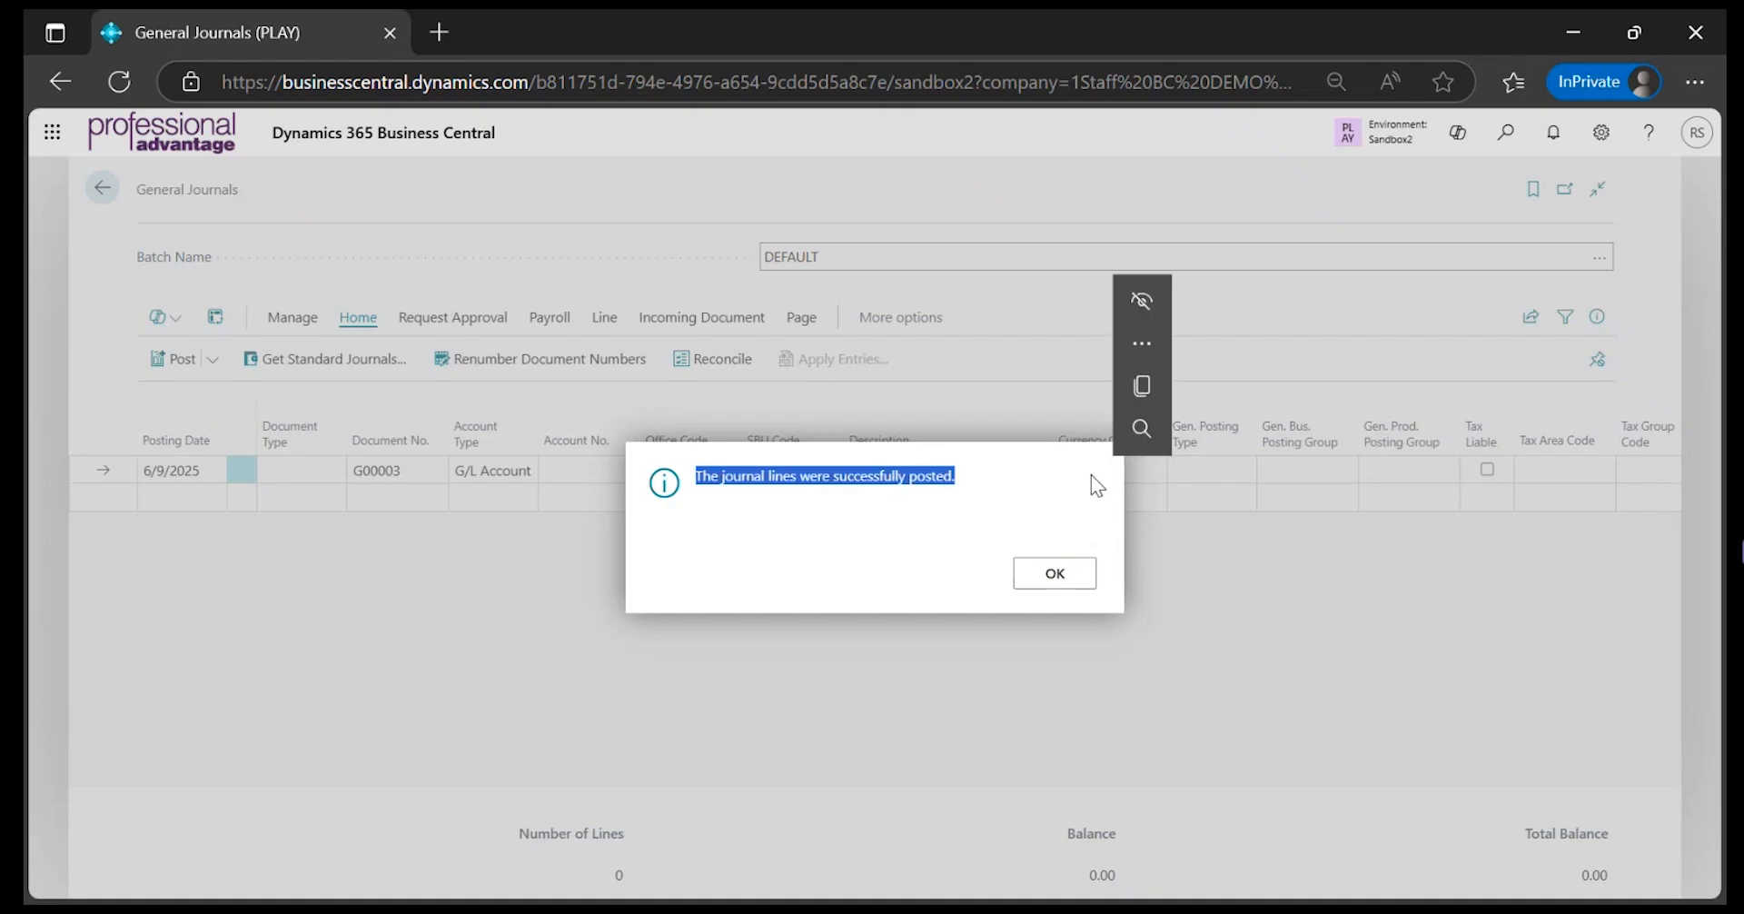
pyautogui.click(1056, 574)
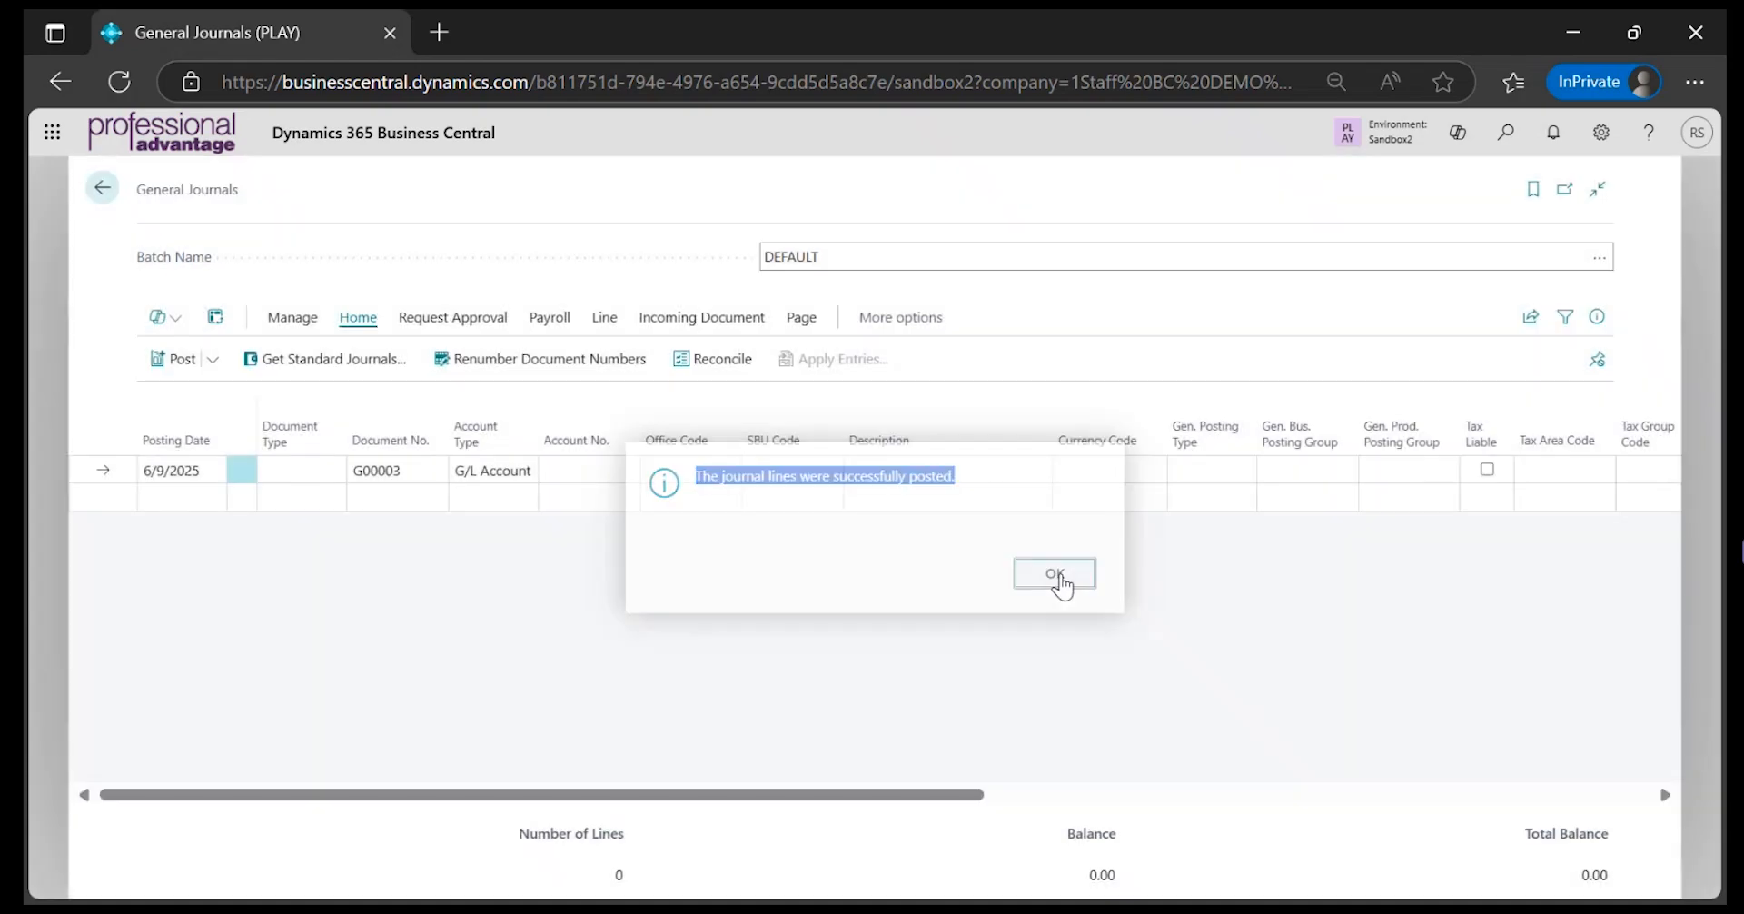
pyautogui.click(106, 193)
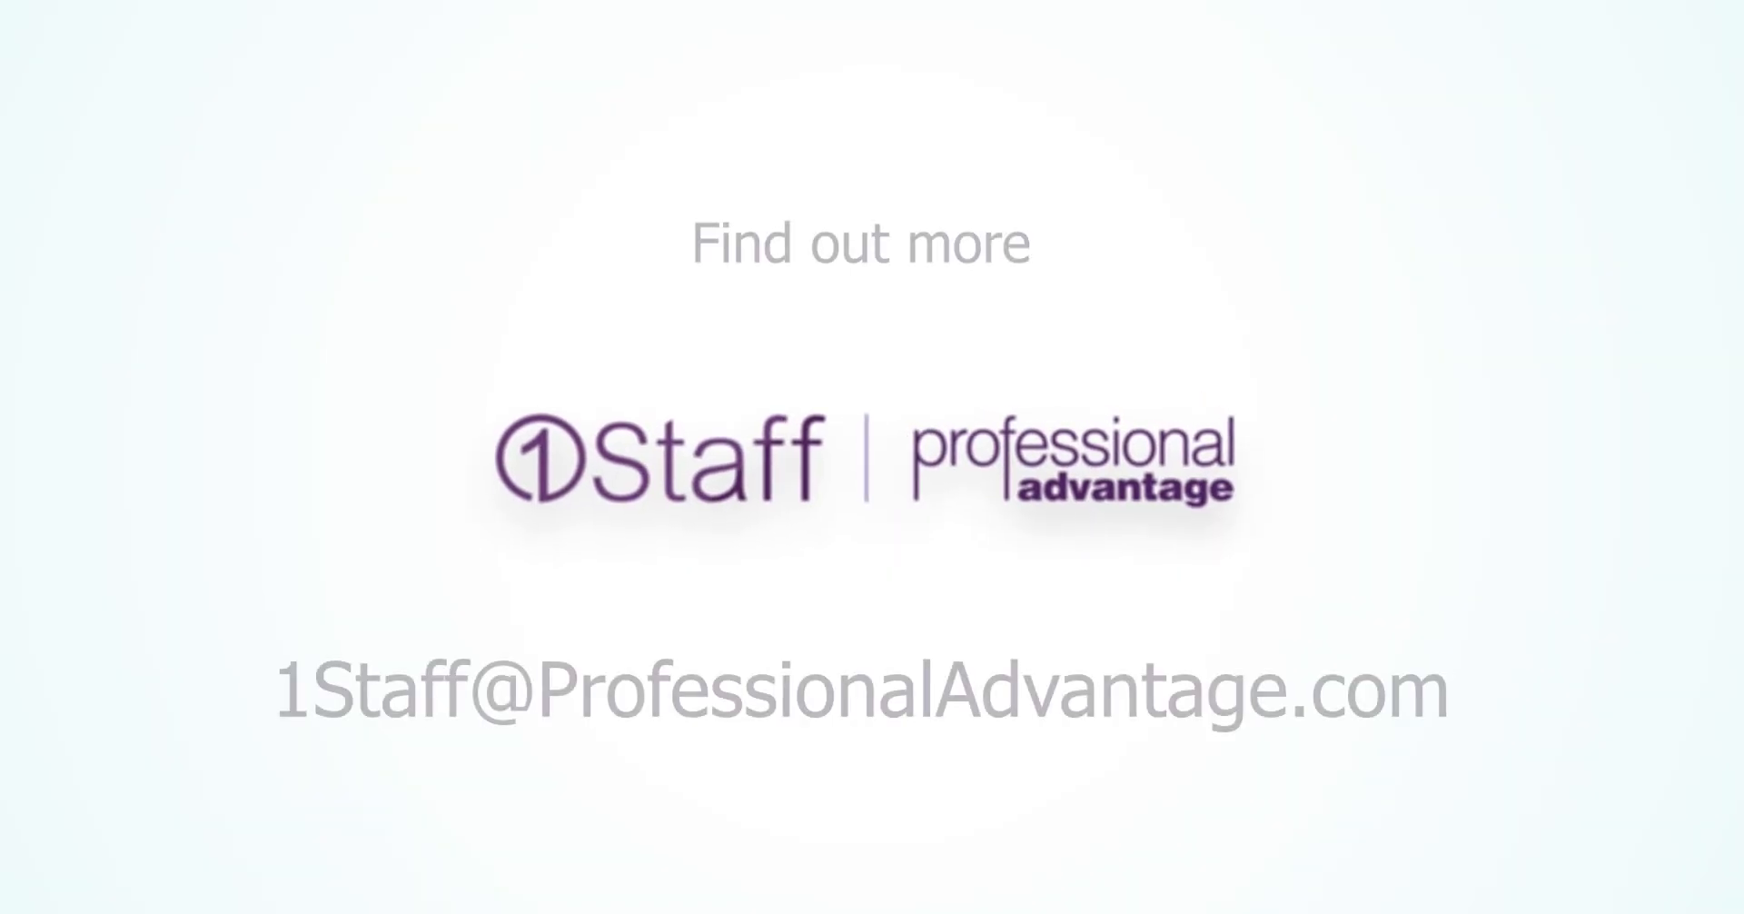